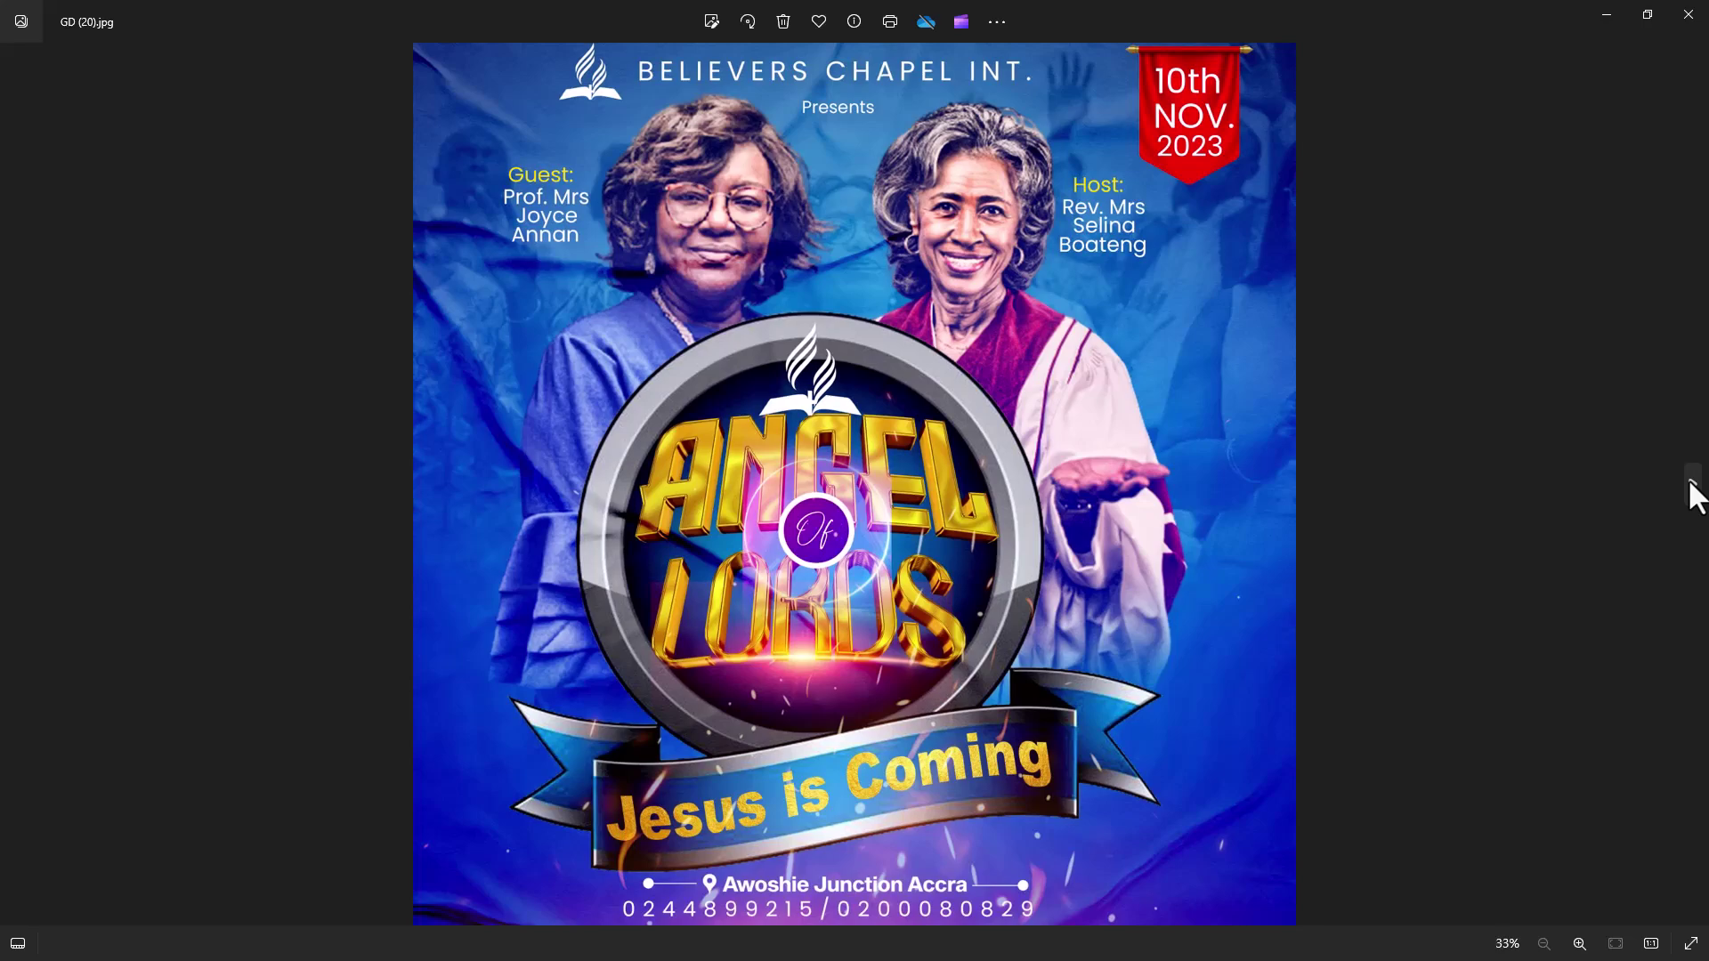
click(1692, 486)
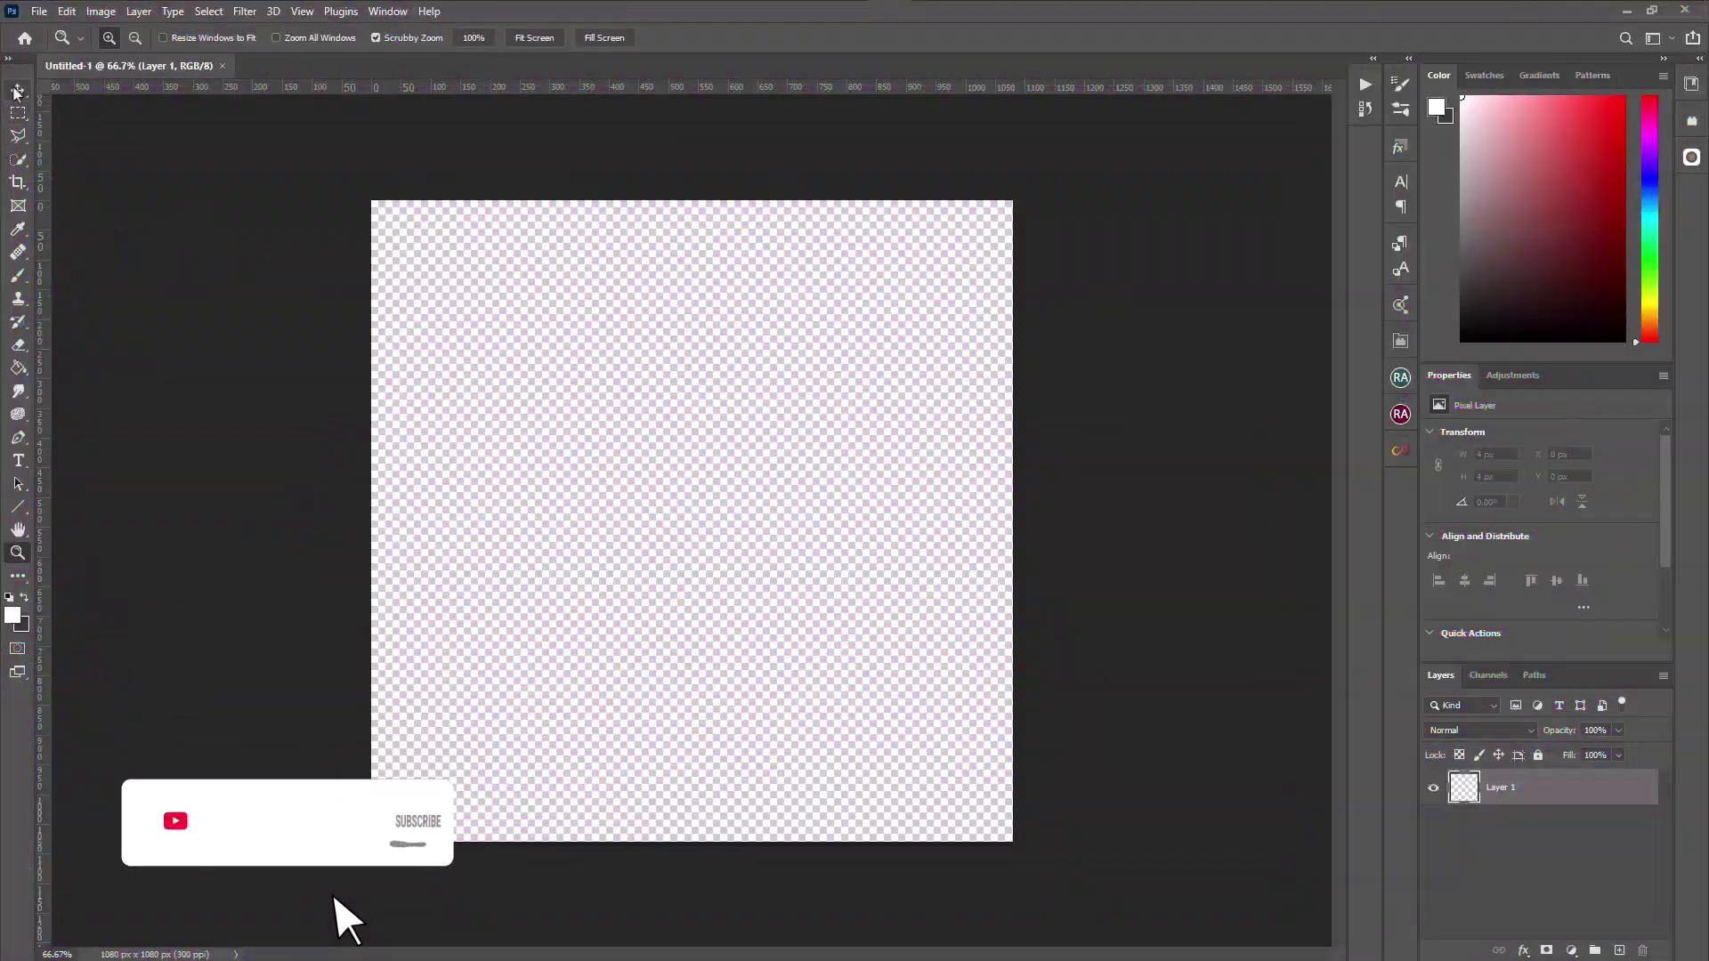
Place the lightning-struck rock image as an embedded object and scale it to about 157% so it covers the canvas.
click(17, 90)
click(40, 12)
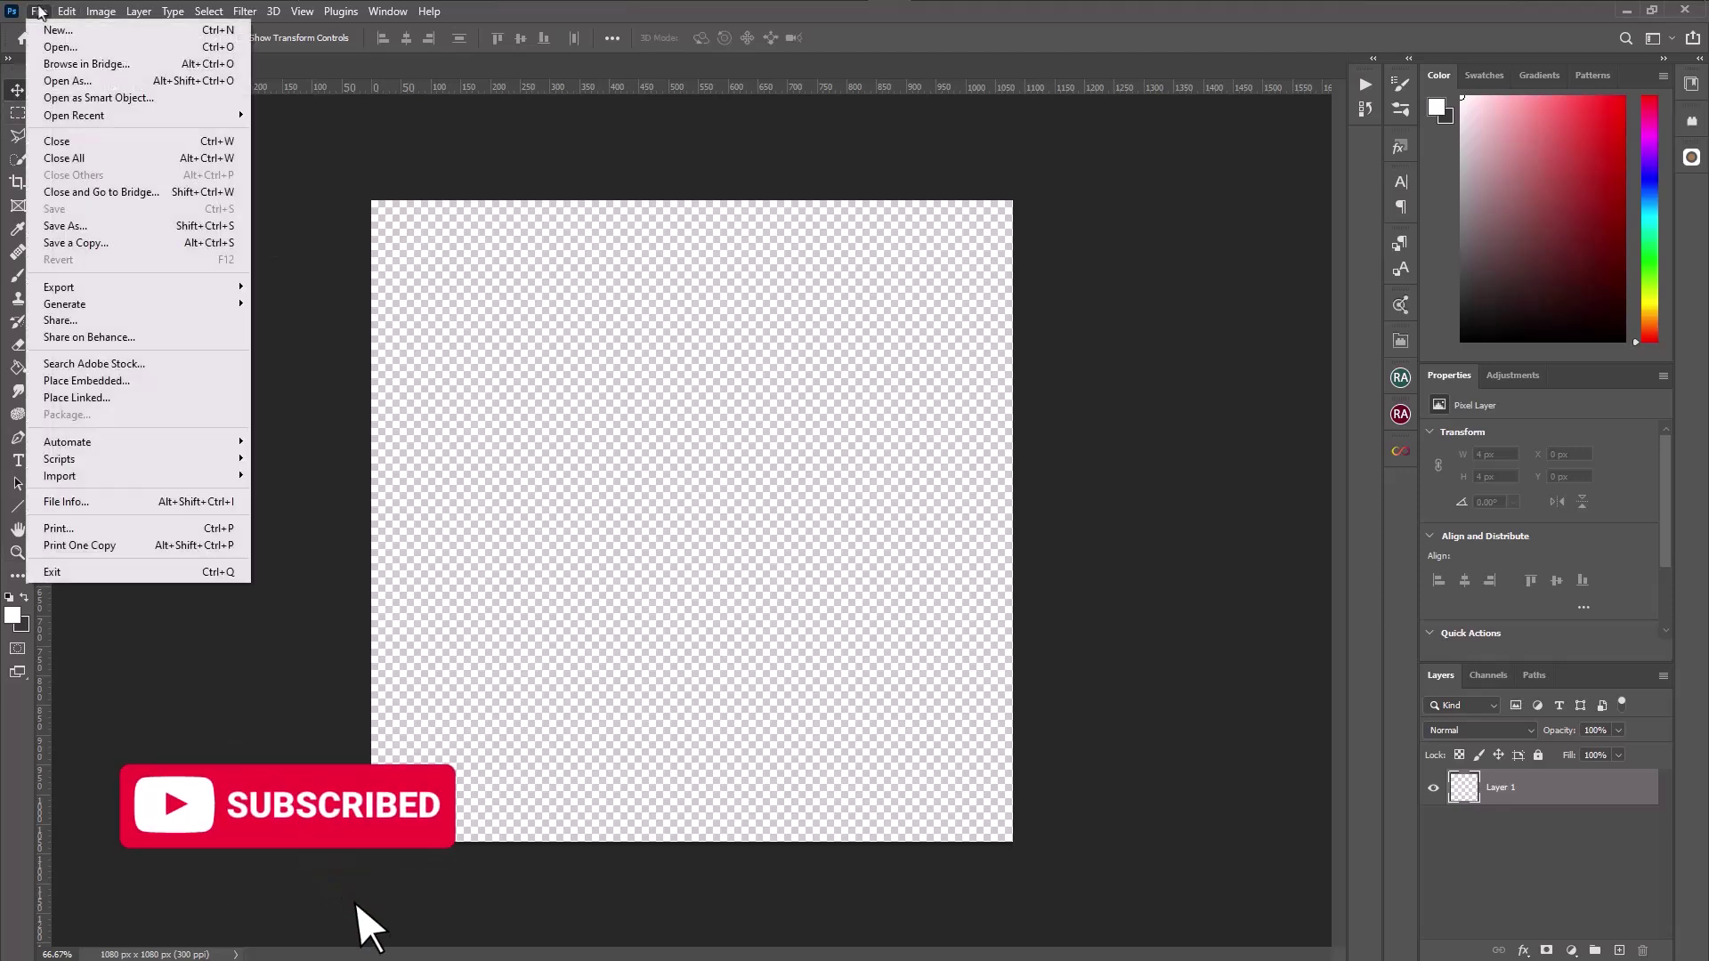
click(150, 383)
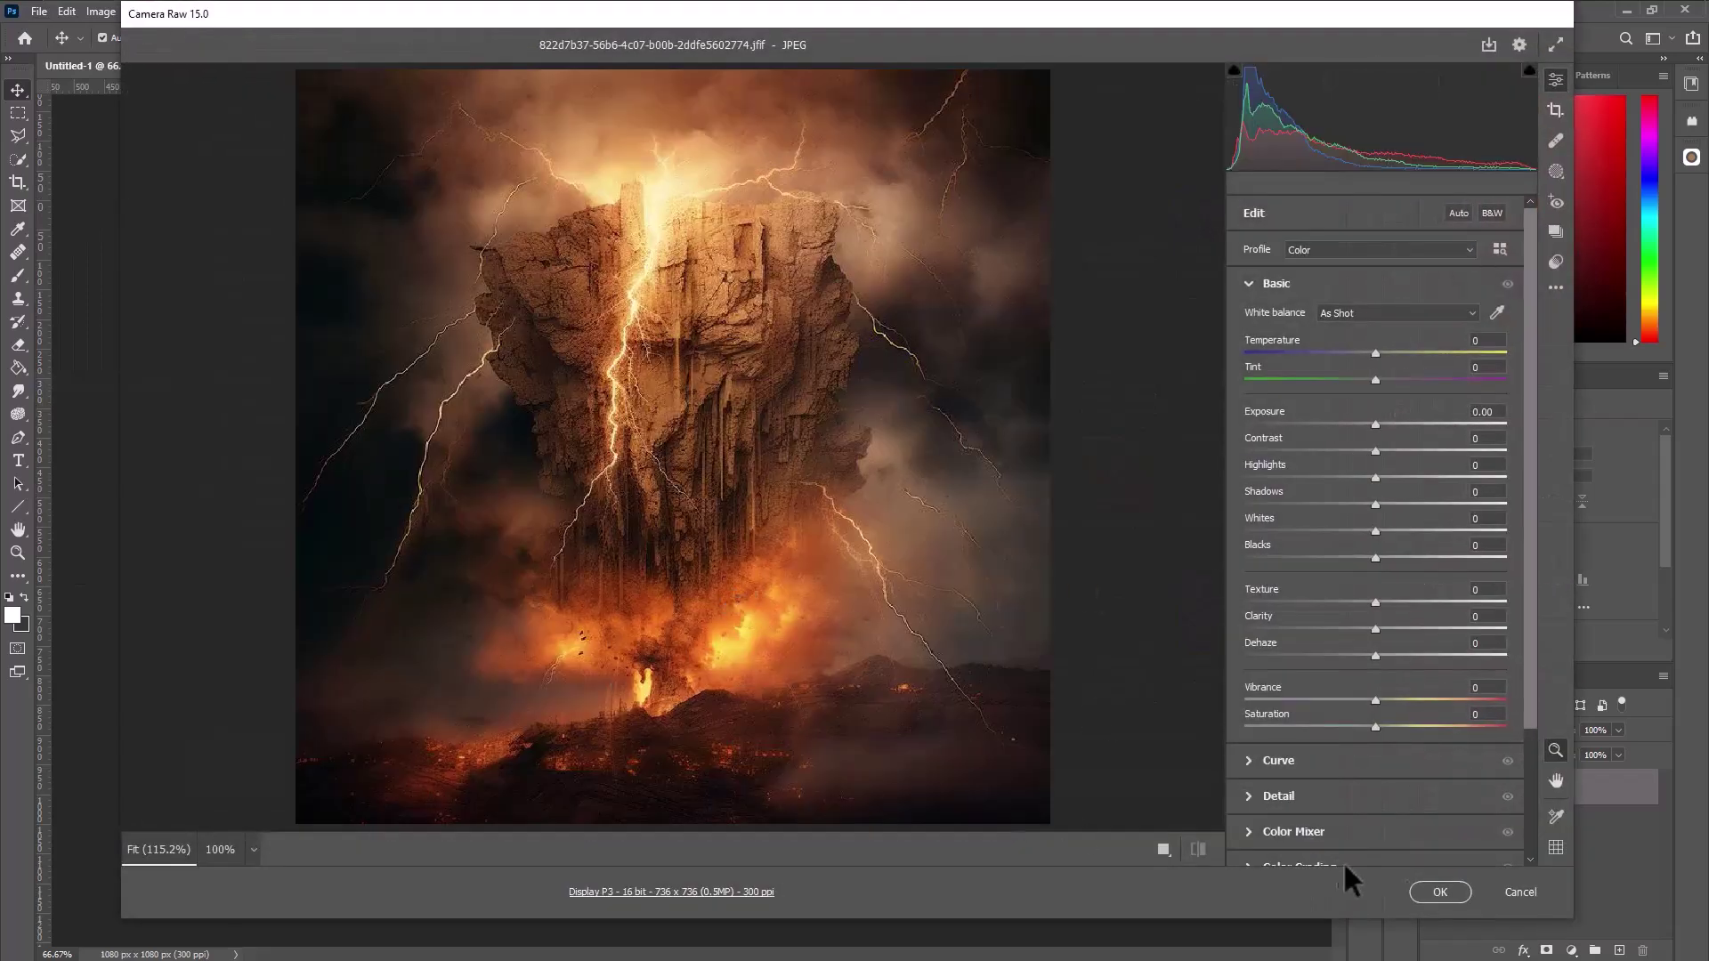
click(1442, 891)
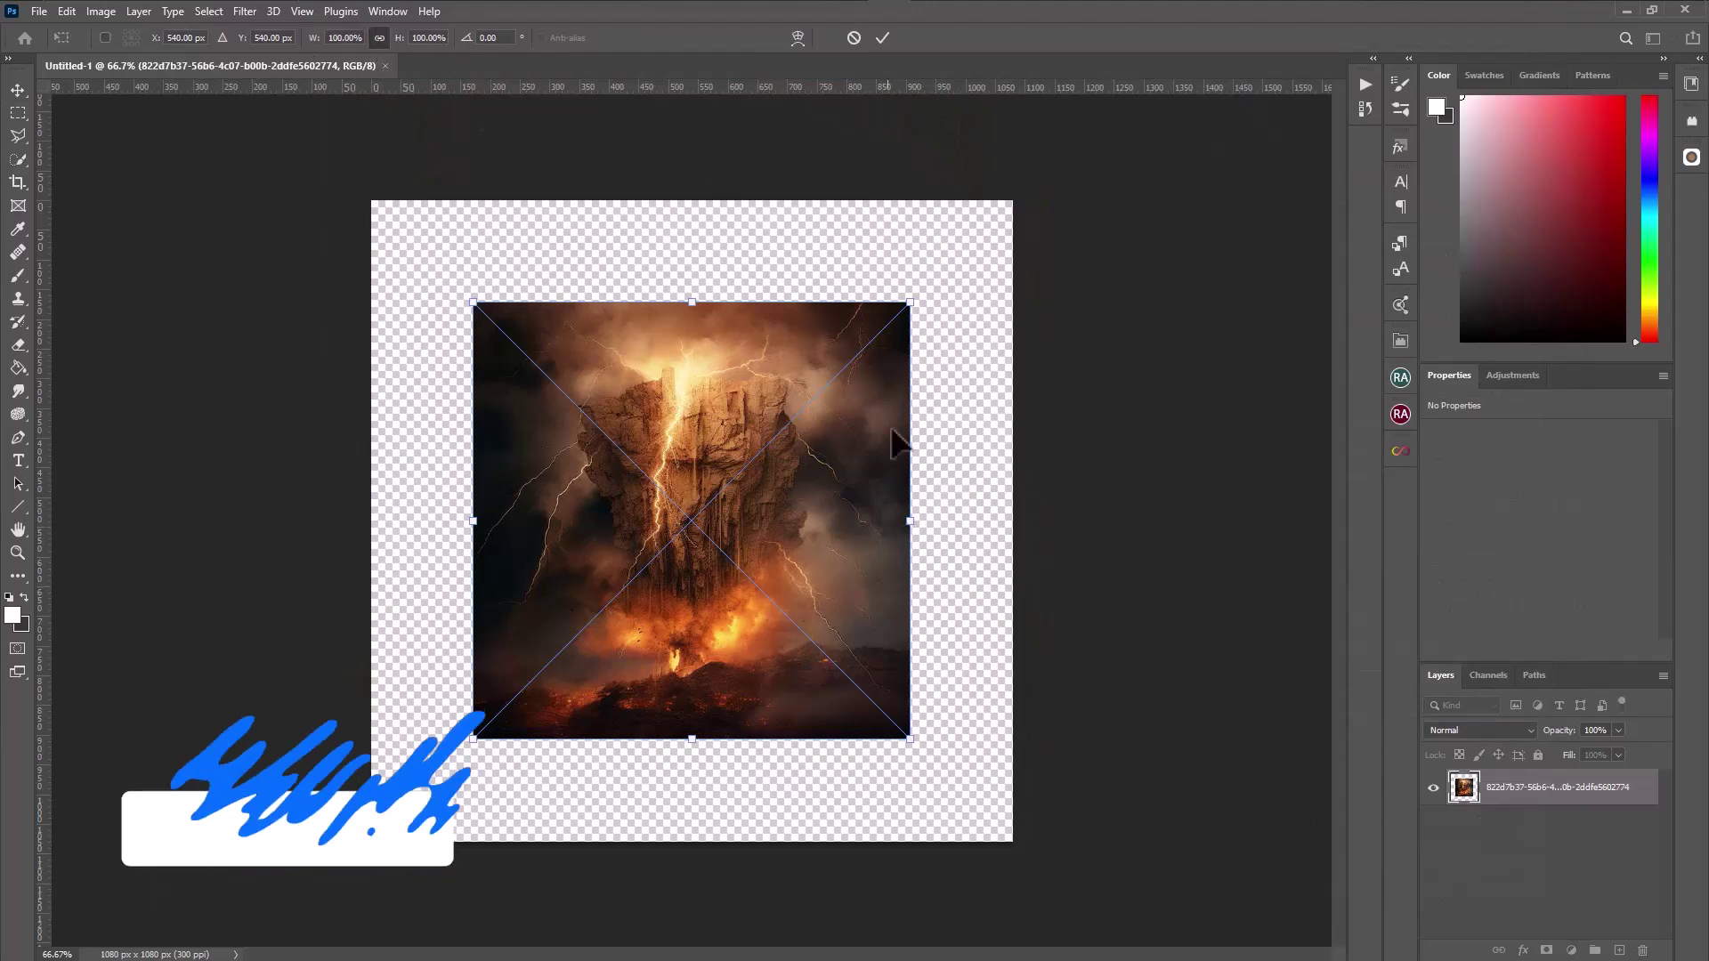
drag(689, 292, 692, 154)
drag(708, 744, 723, 841)
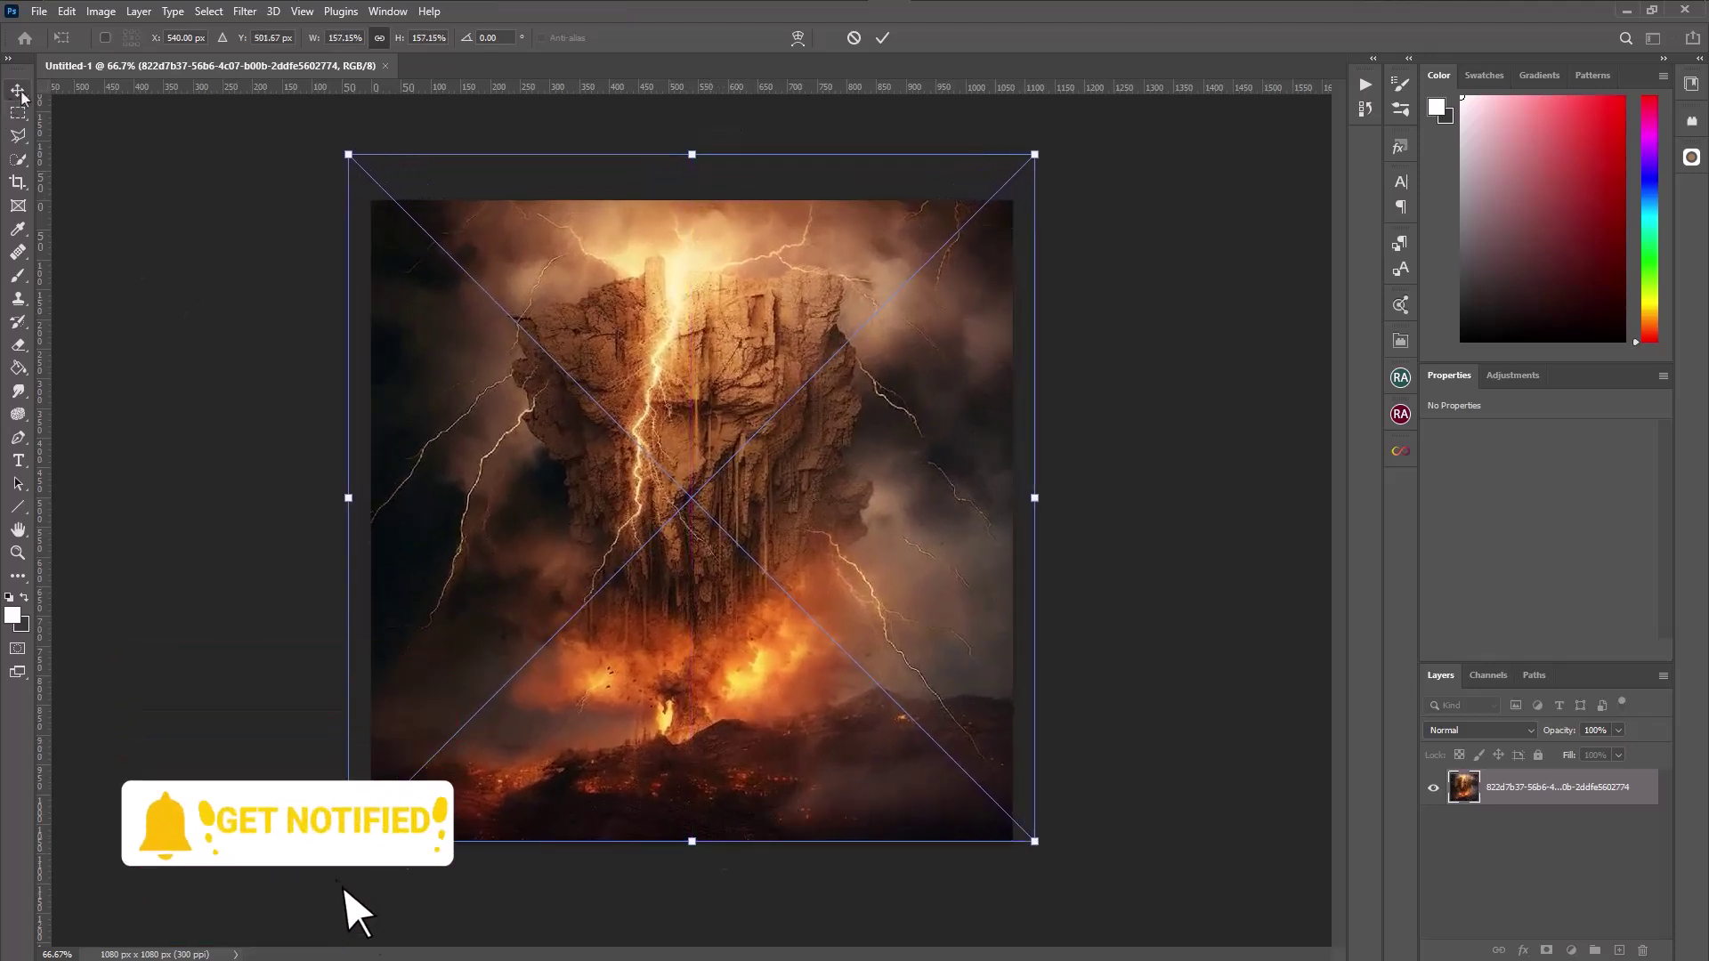
key(Return)
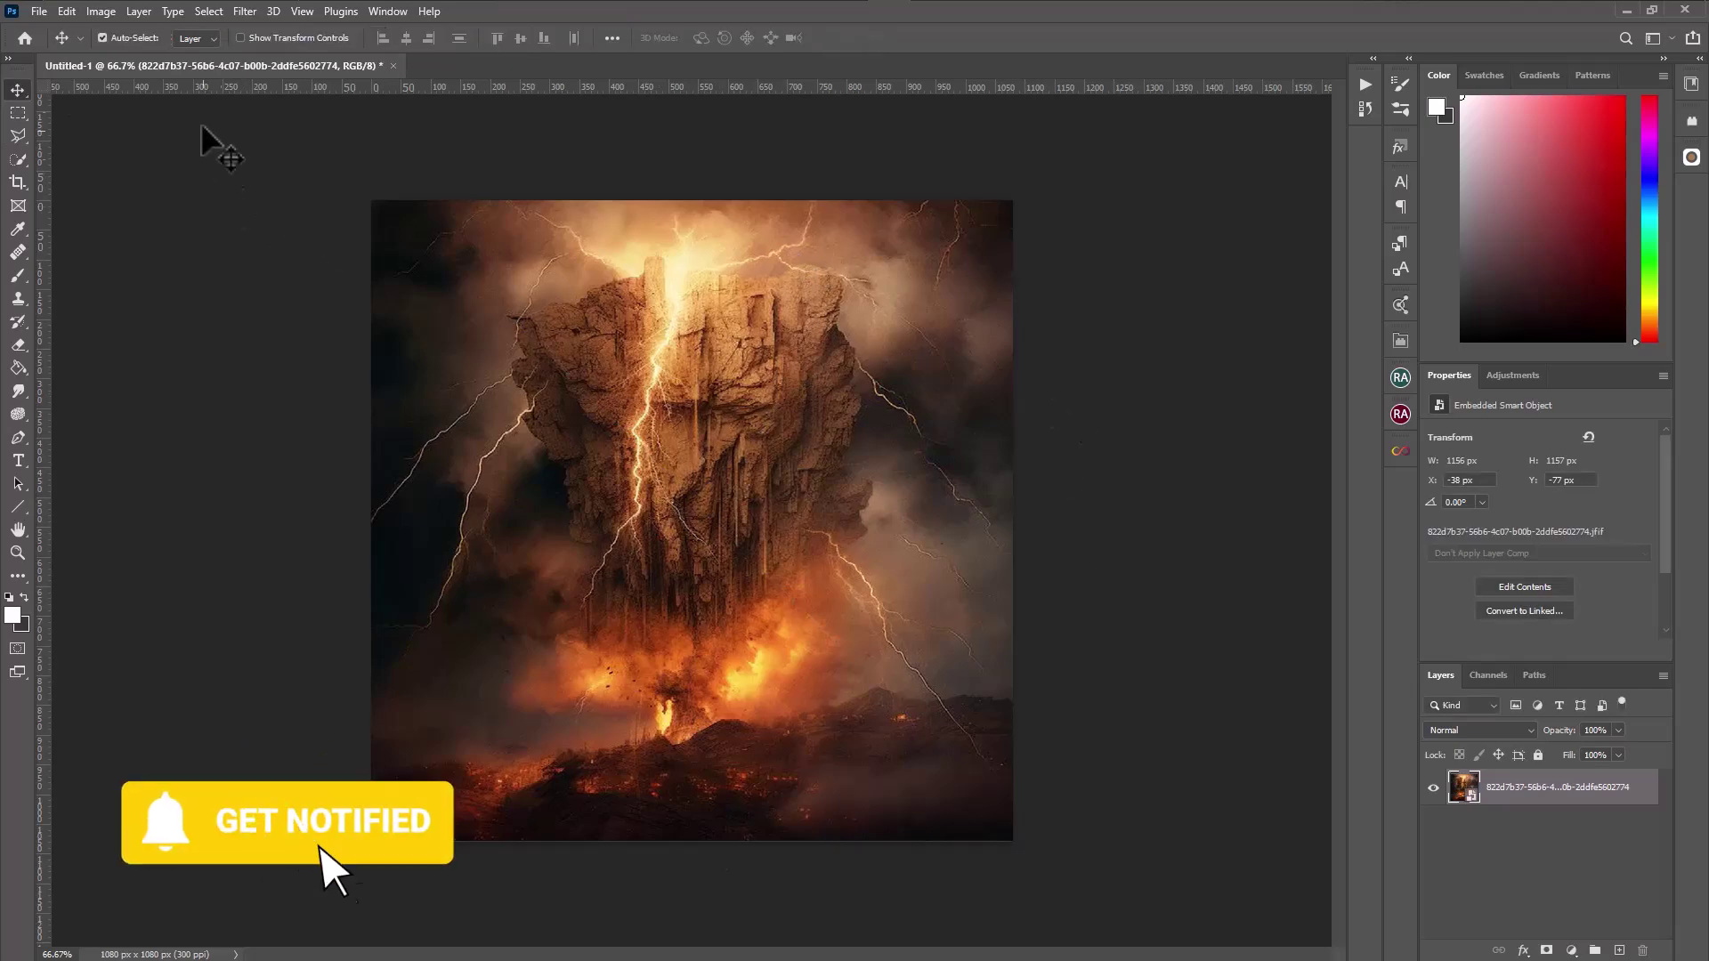
Apply a Gaussian Blur with a radius of about 6.8 pixels to the lightning background layer.
click(38, 11)
mouse_move(245, 11)
mouse_move(285, 418)
mouse_move(271, 241)
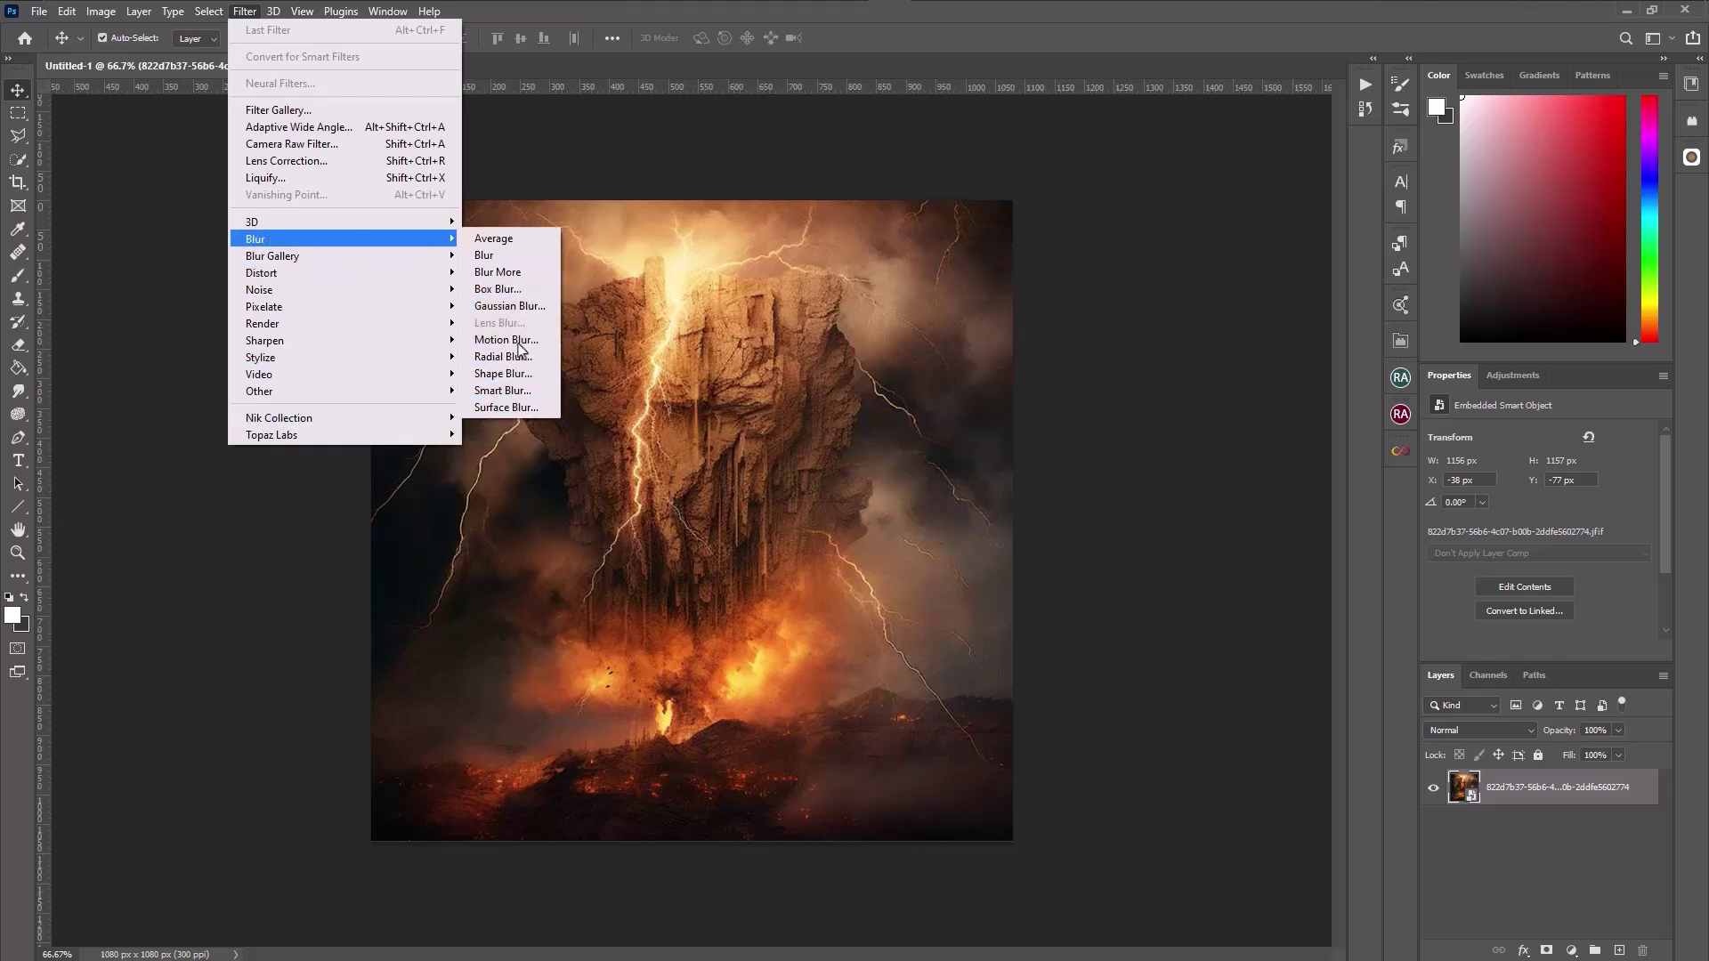
click(503, 307)
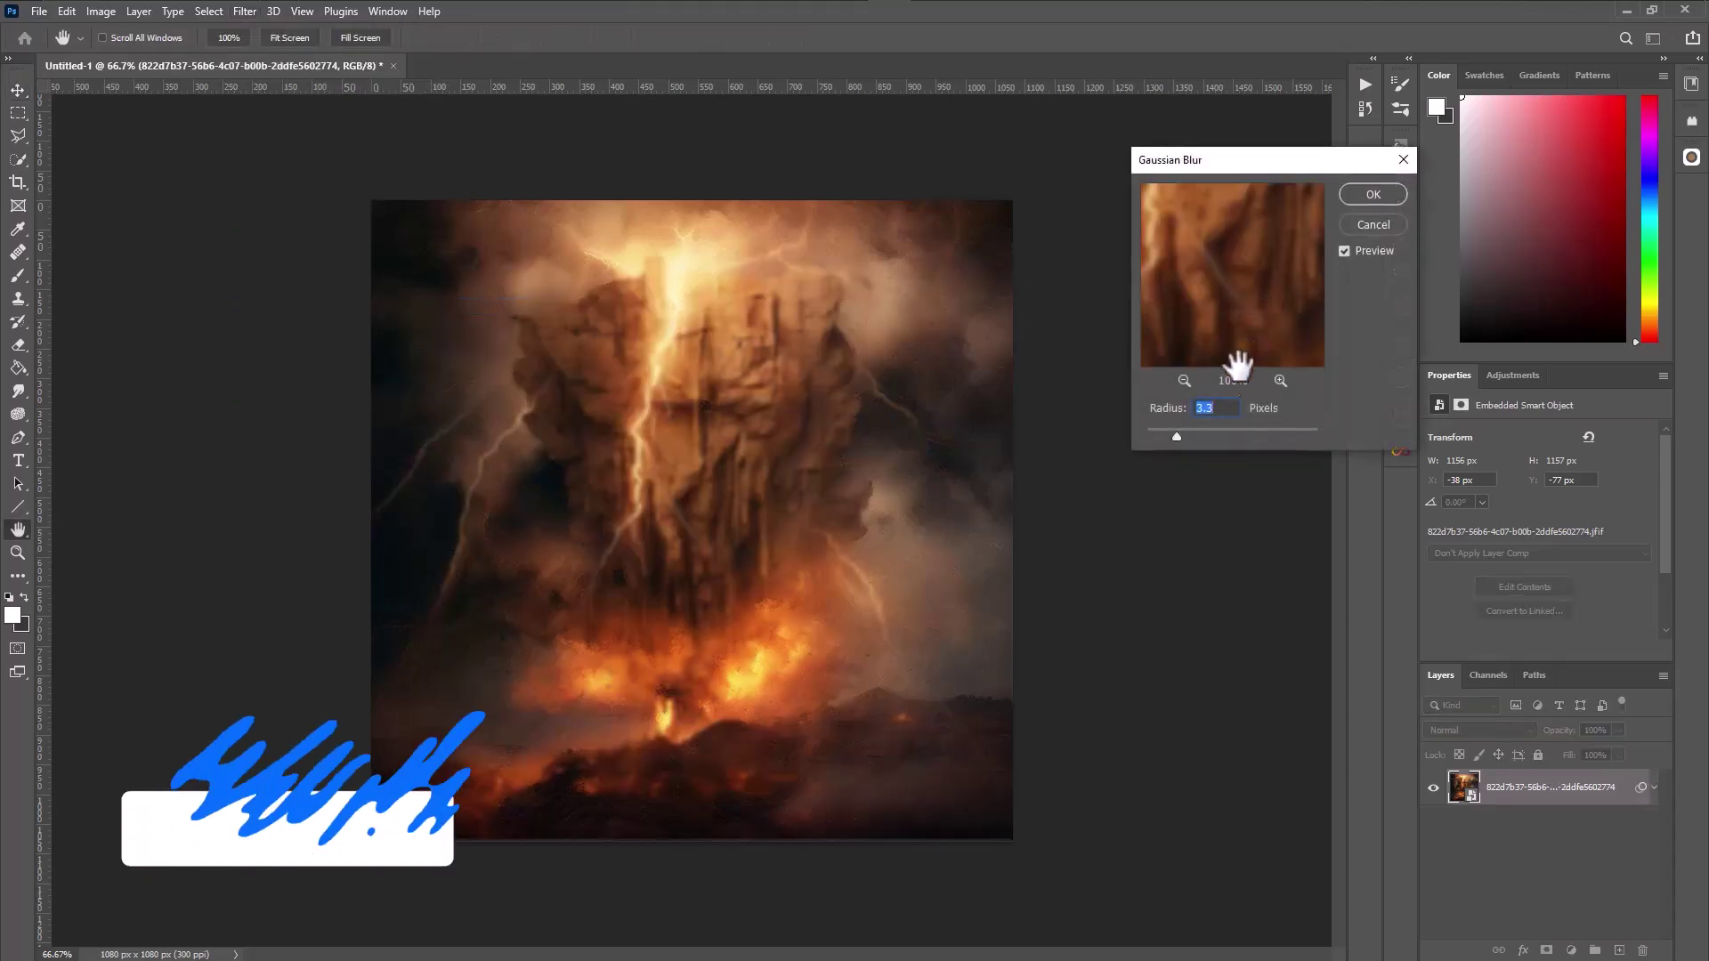
click(1192, 436)
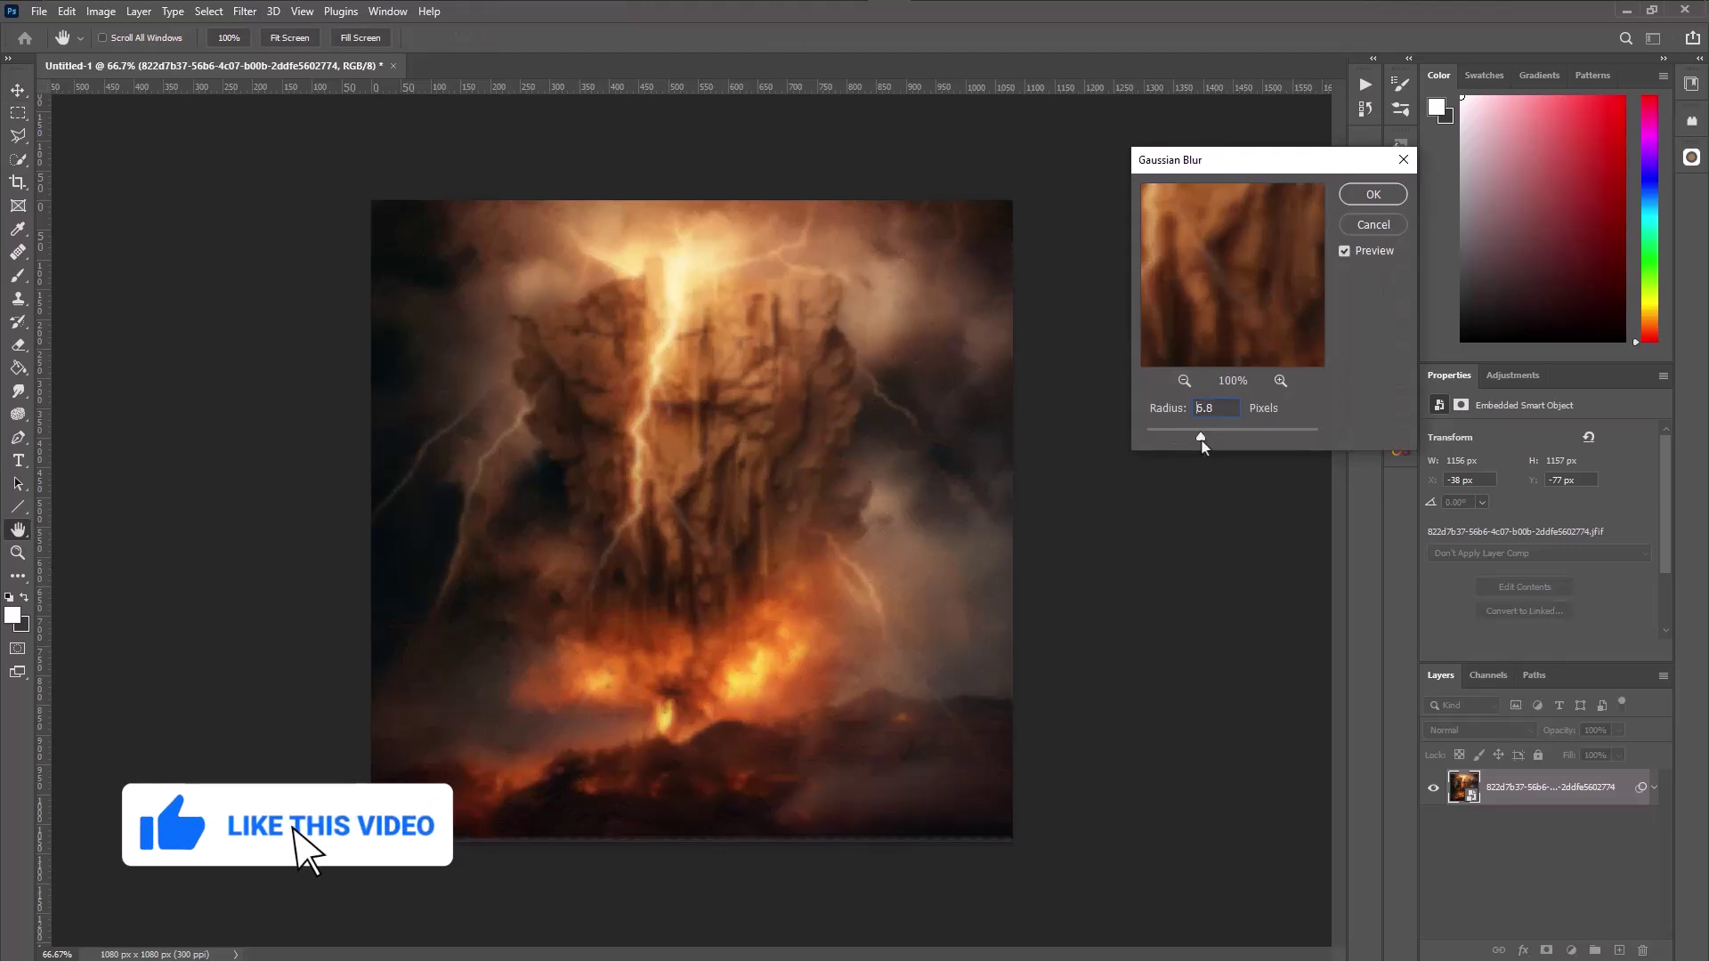
click(1376, 195)
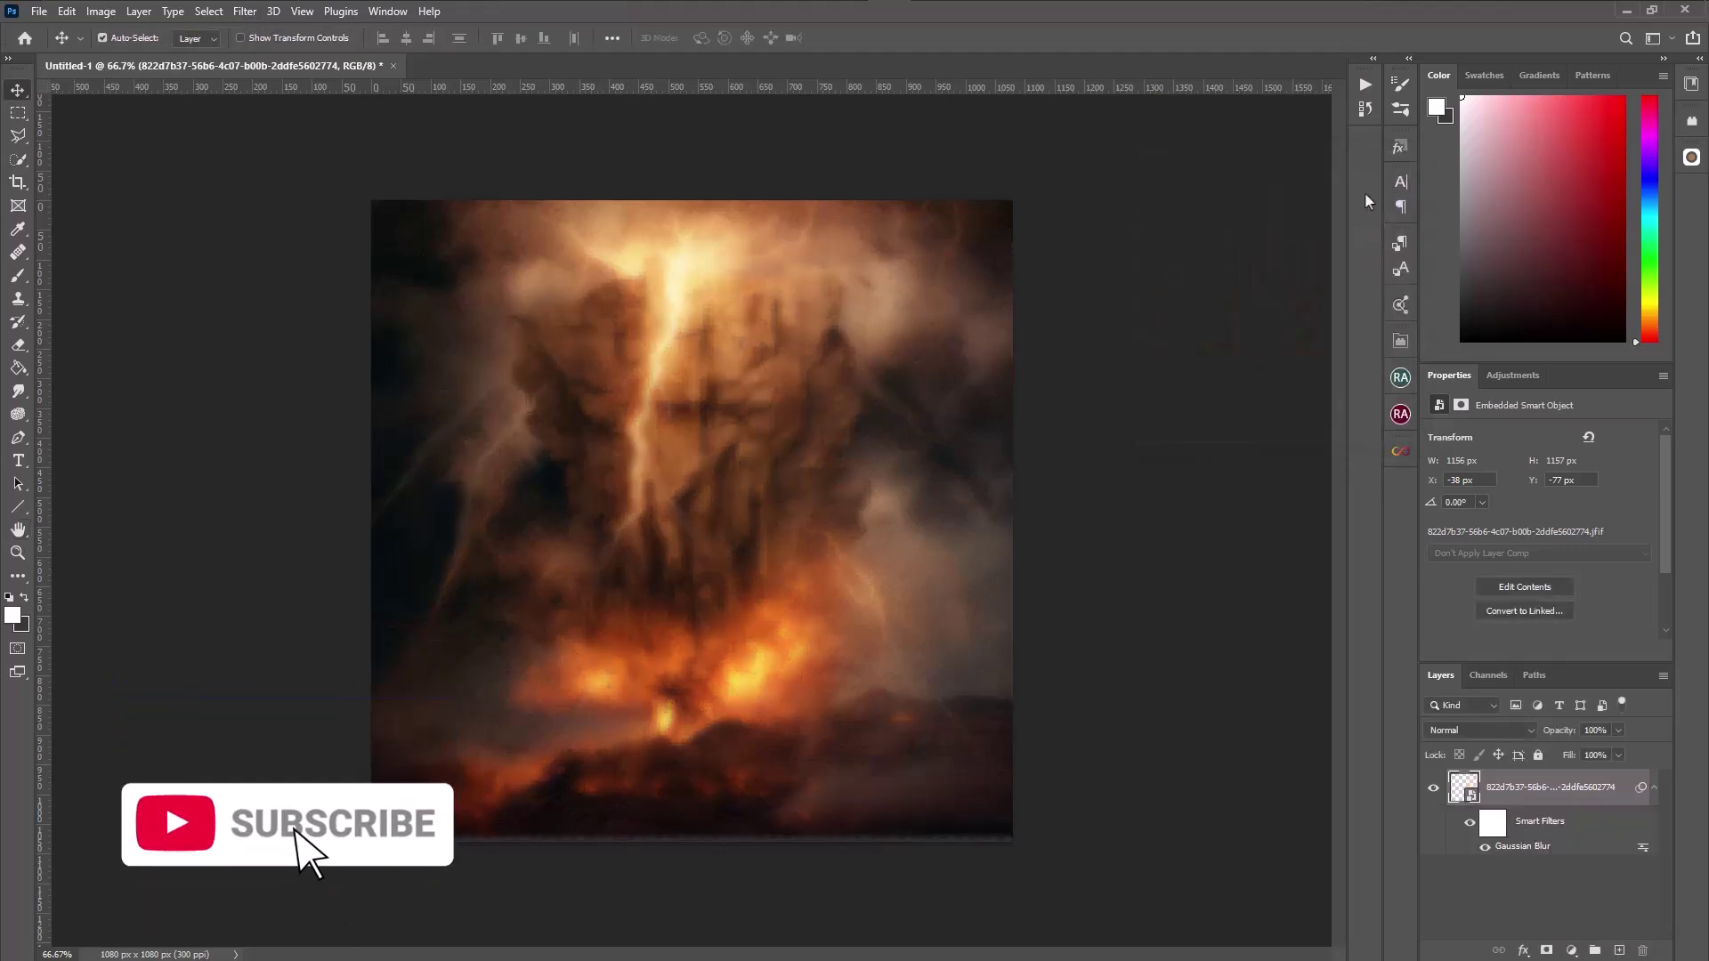
Place the embedded portrait of the woman in a dark suit, enlarge it to about 716 px square and position it in the upper canvas.
click(39, 13)
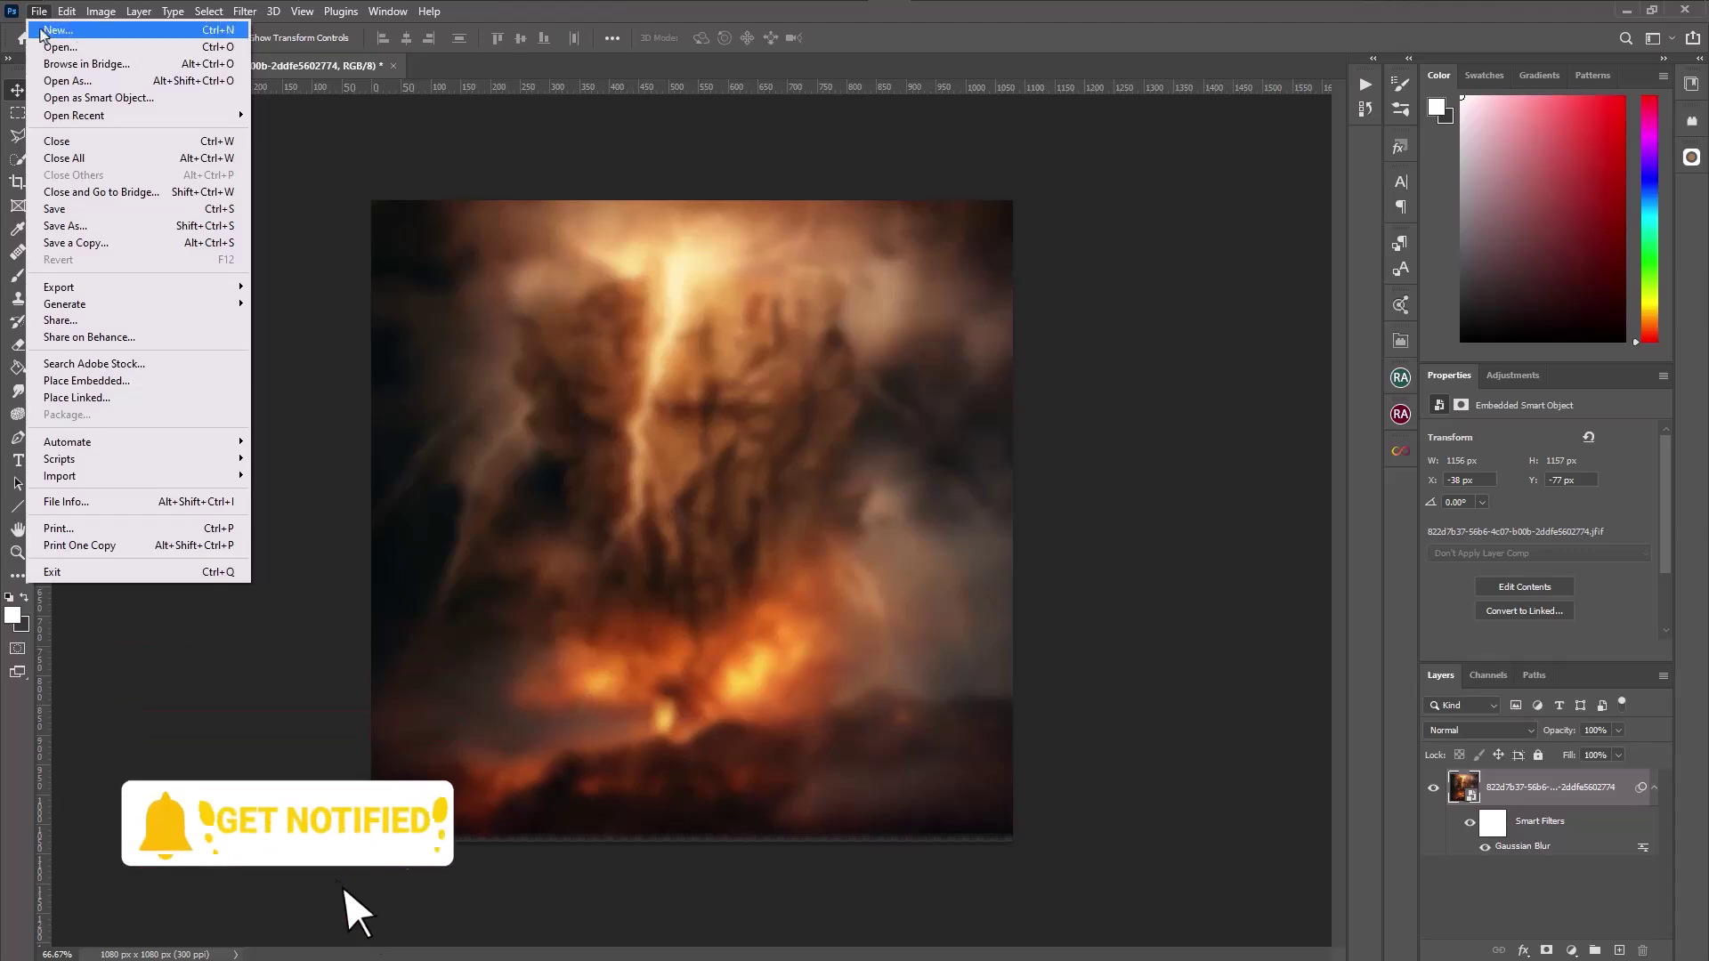
click(114, 381)
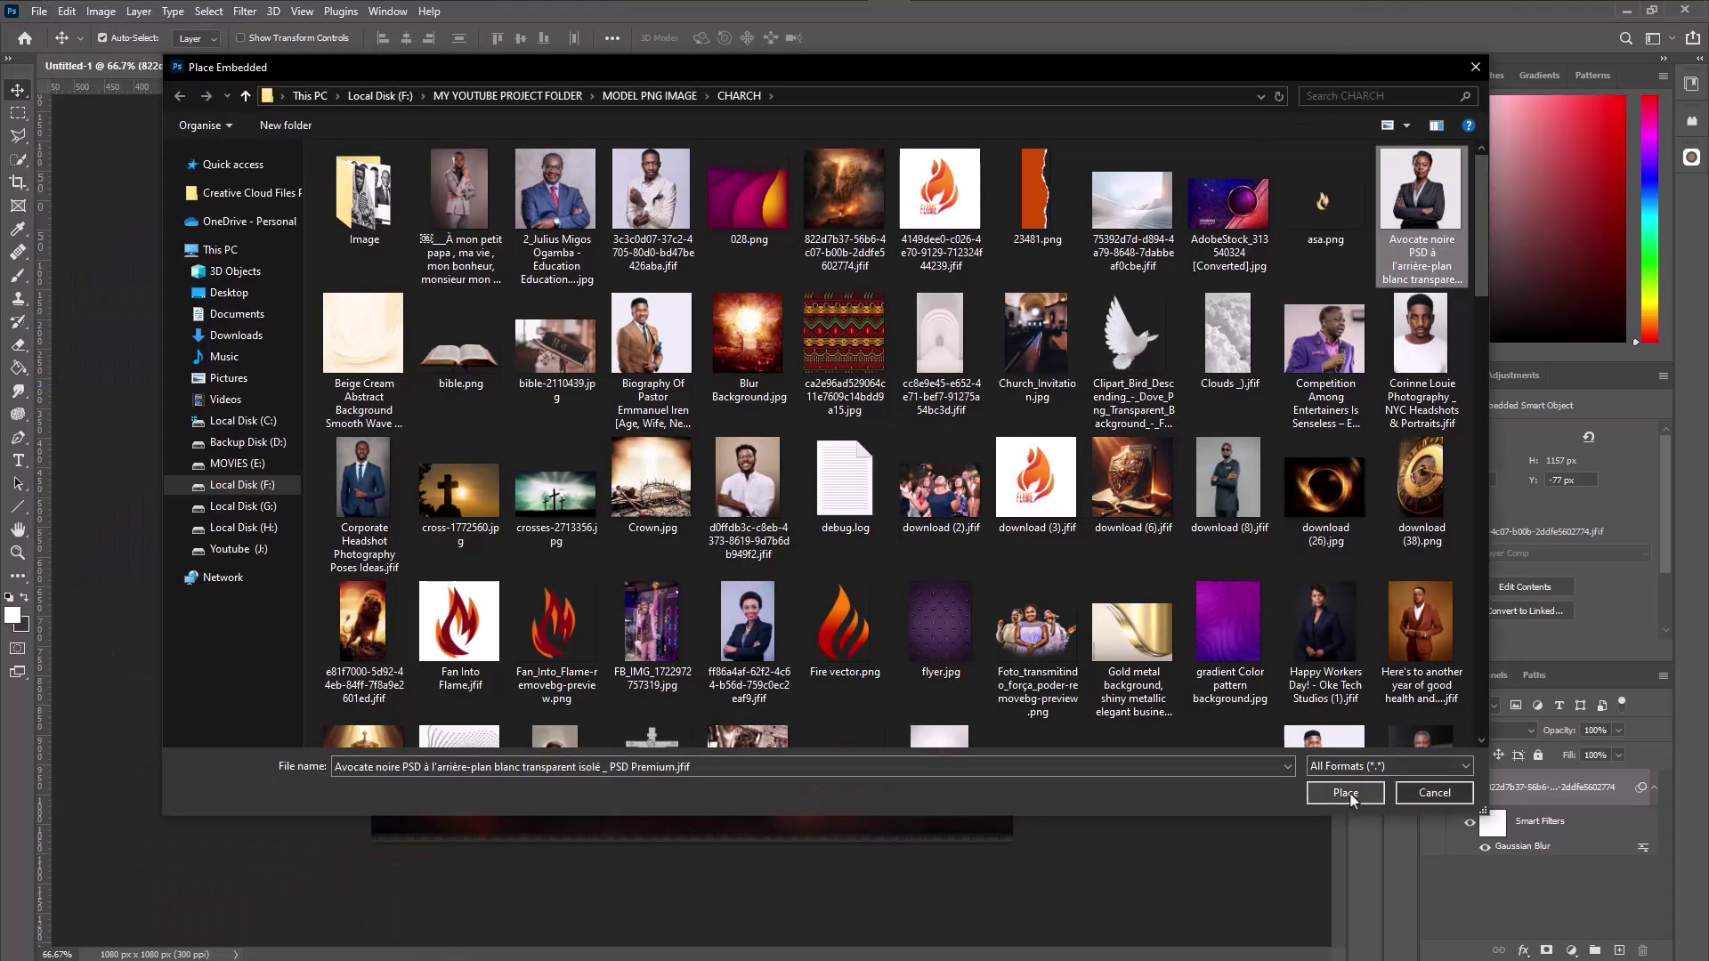
click(1344, 792)
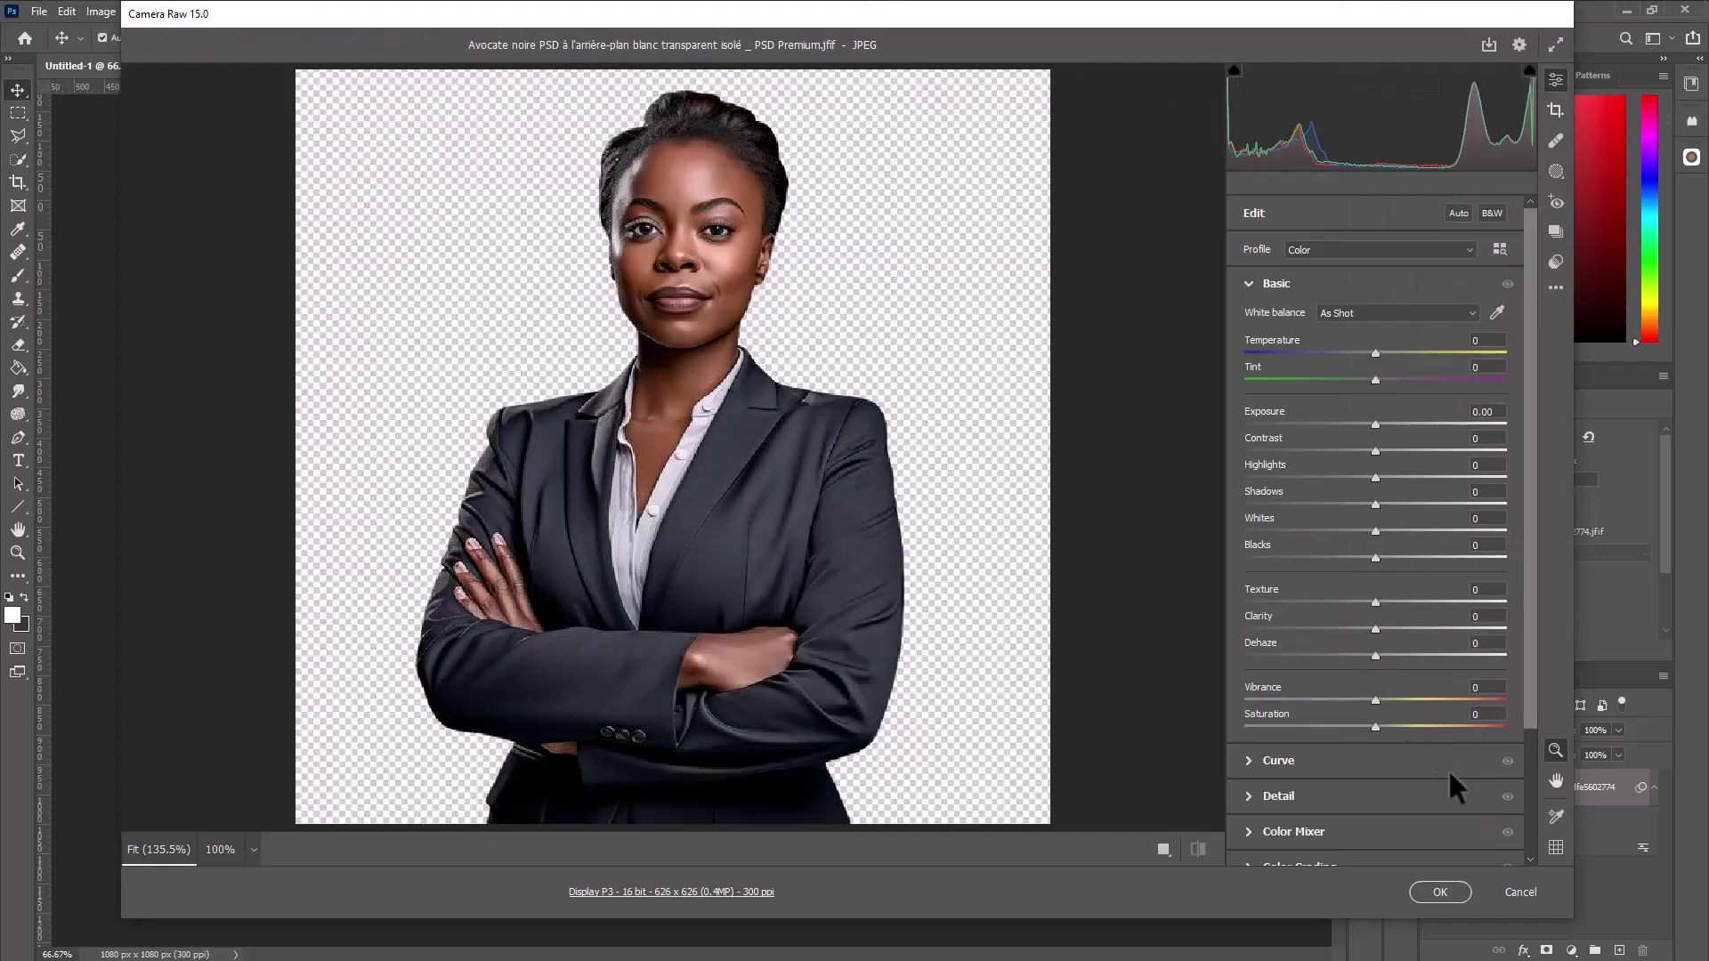
click(1453, 895)
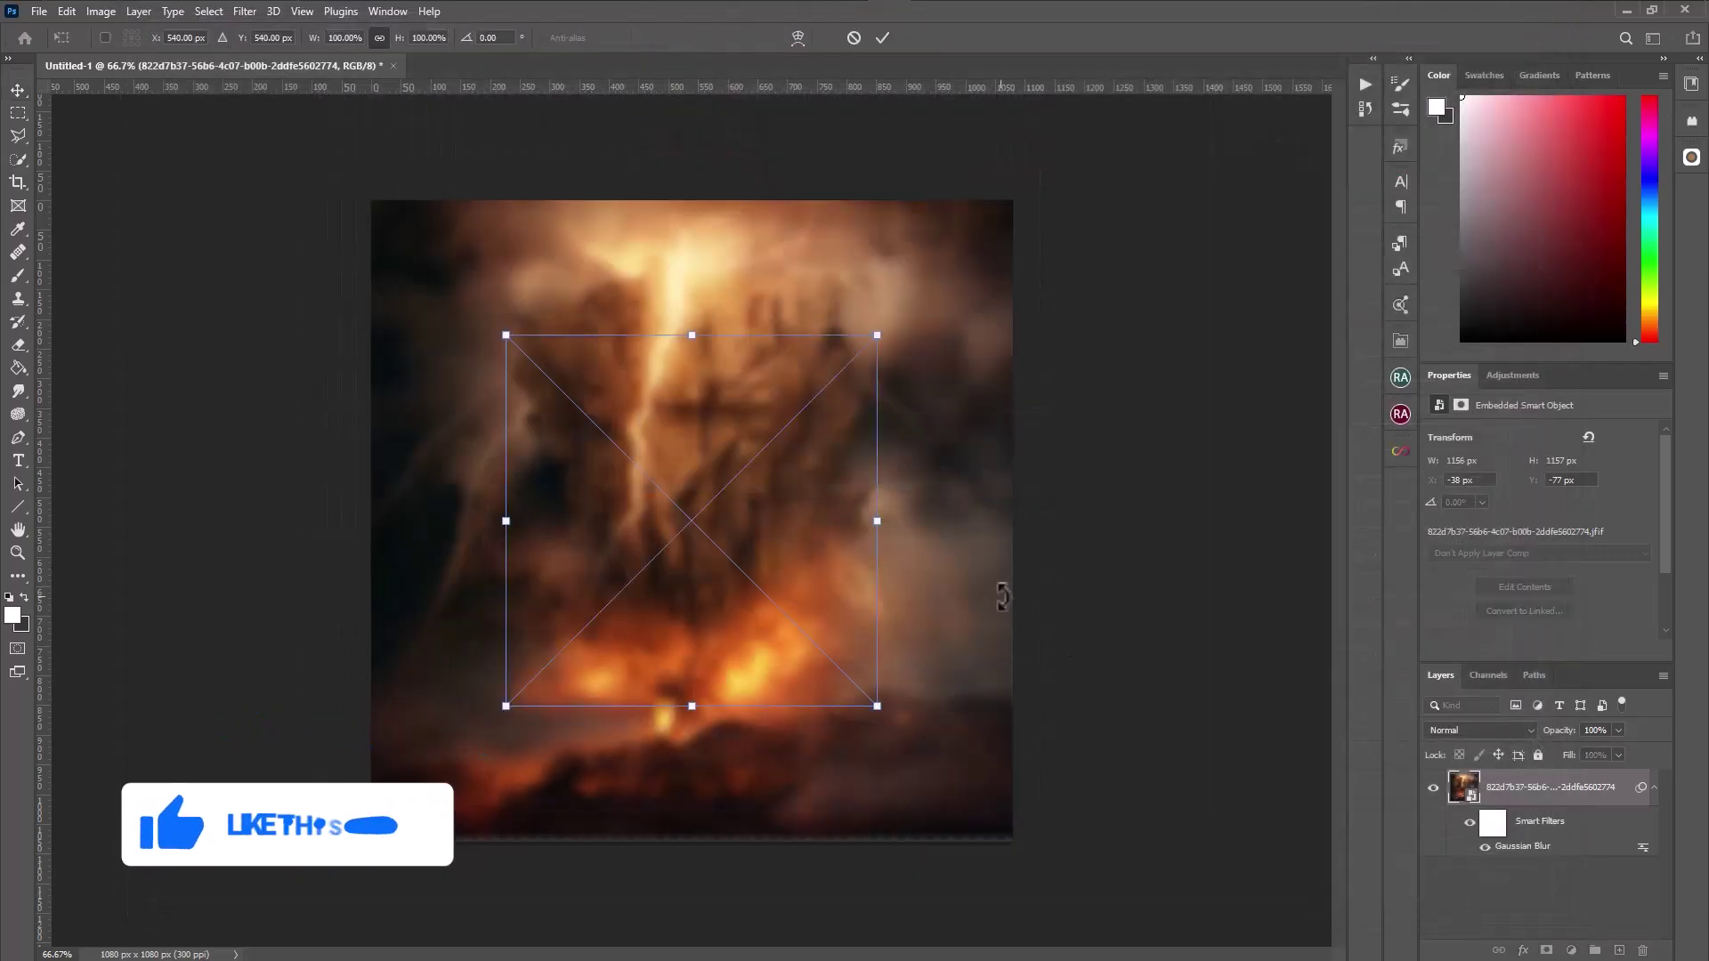
drag(695, 707, 713, 764)
drag(740, 678, 742, 571)
key(Return)
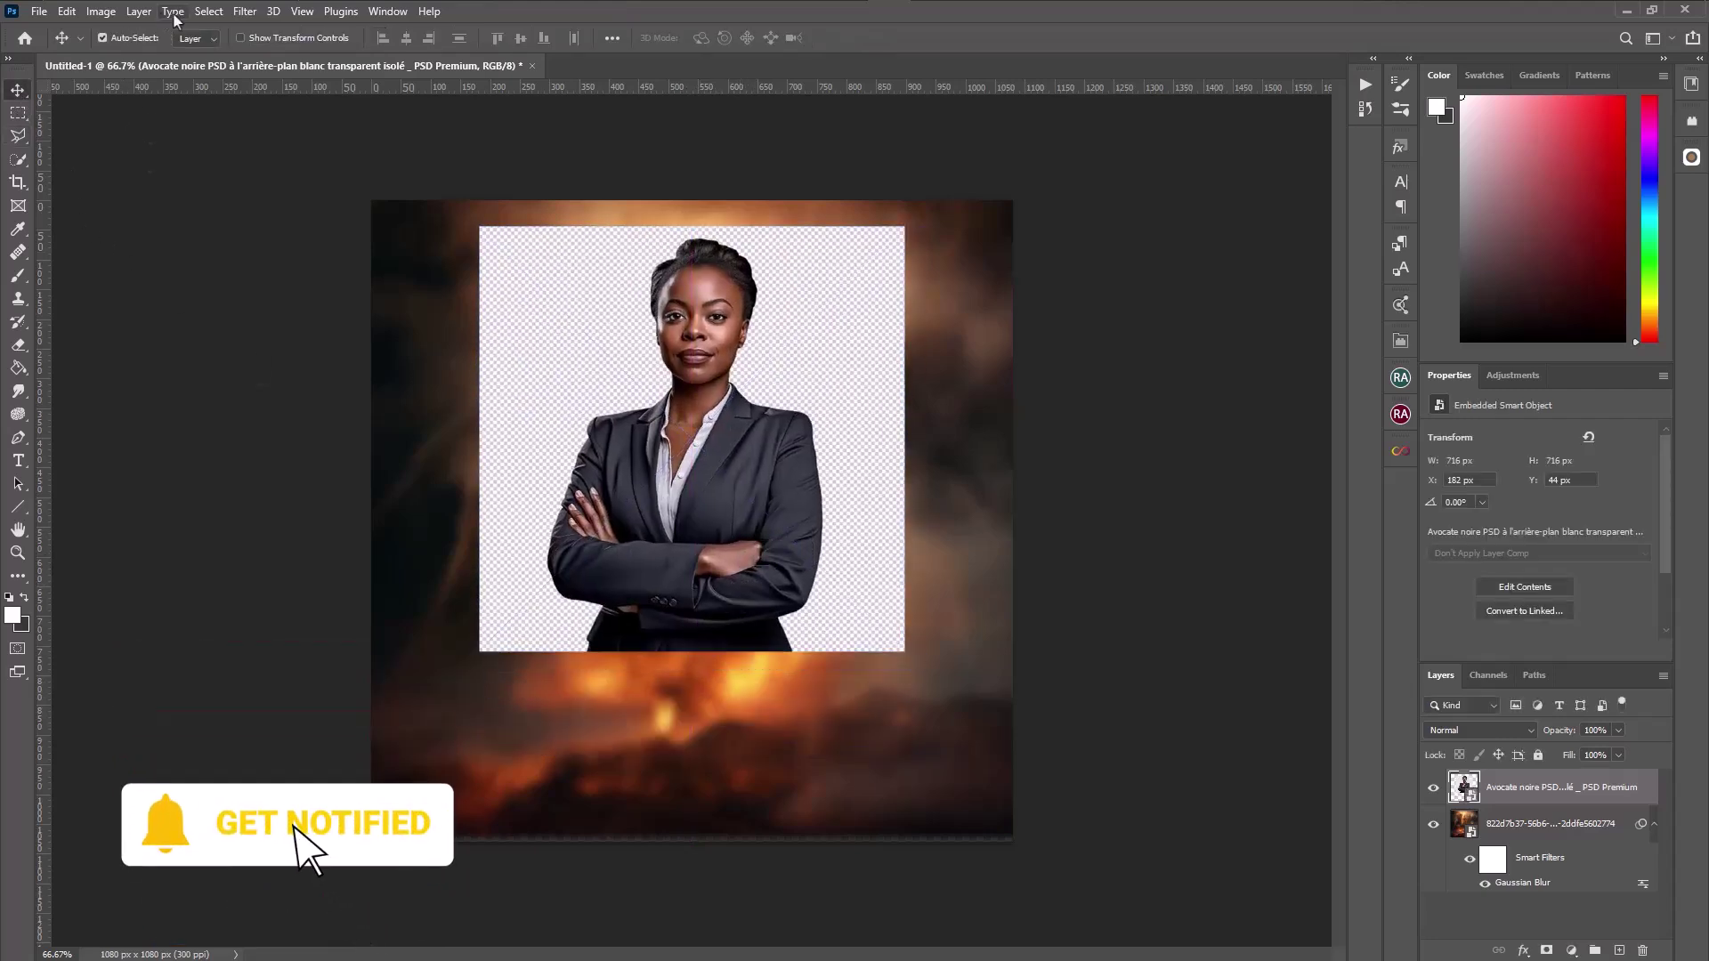
Select the woman as the subject and add a layer mask that hides her image's checkered background.
click(209, 11)
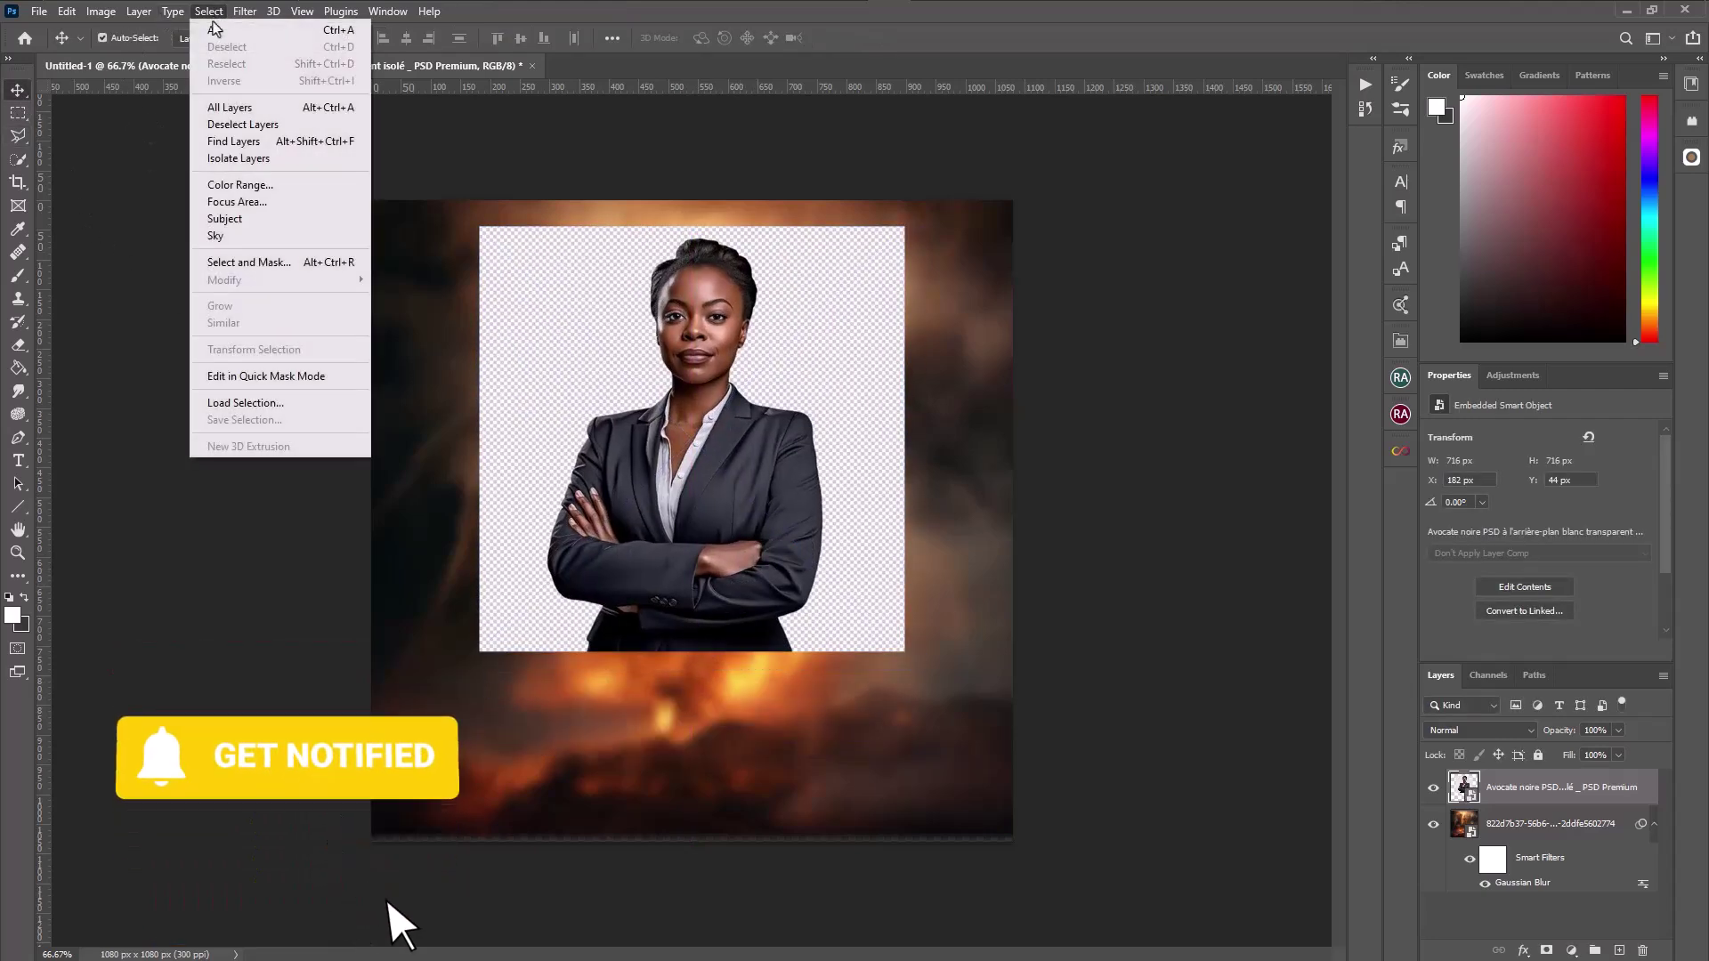
click(241, 220)
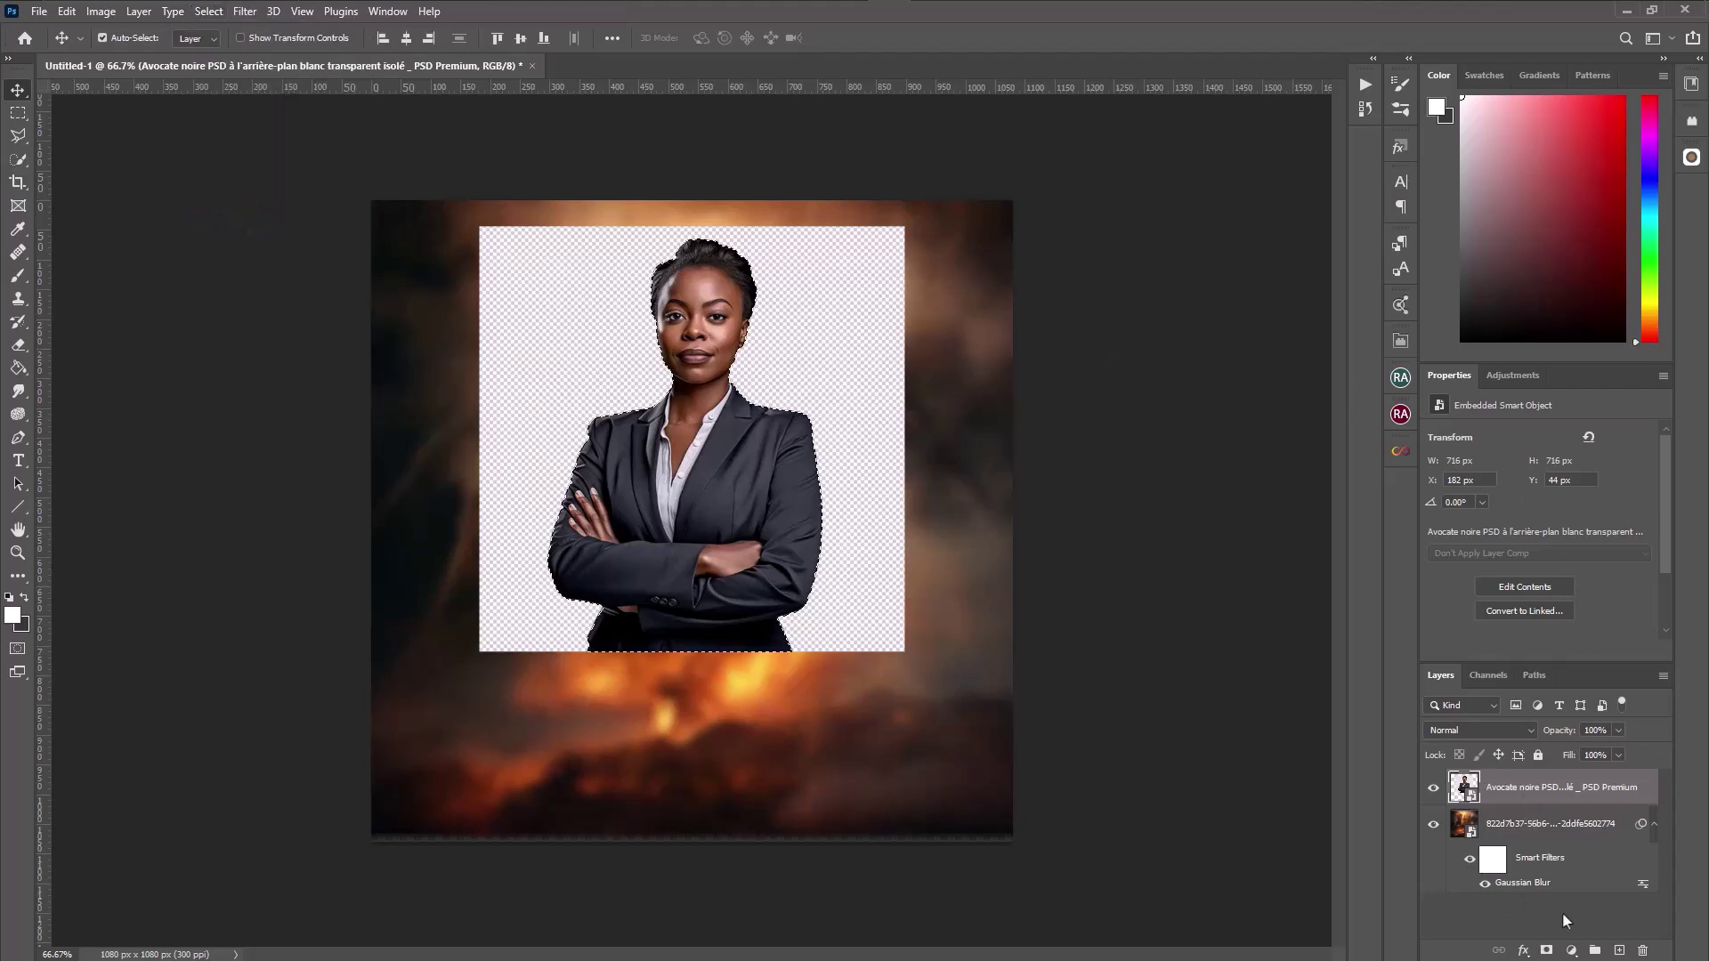
click(1547, 951)
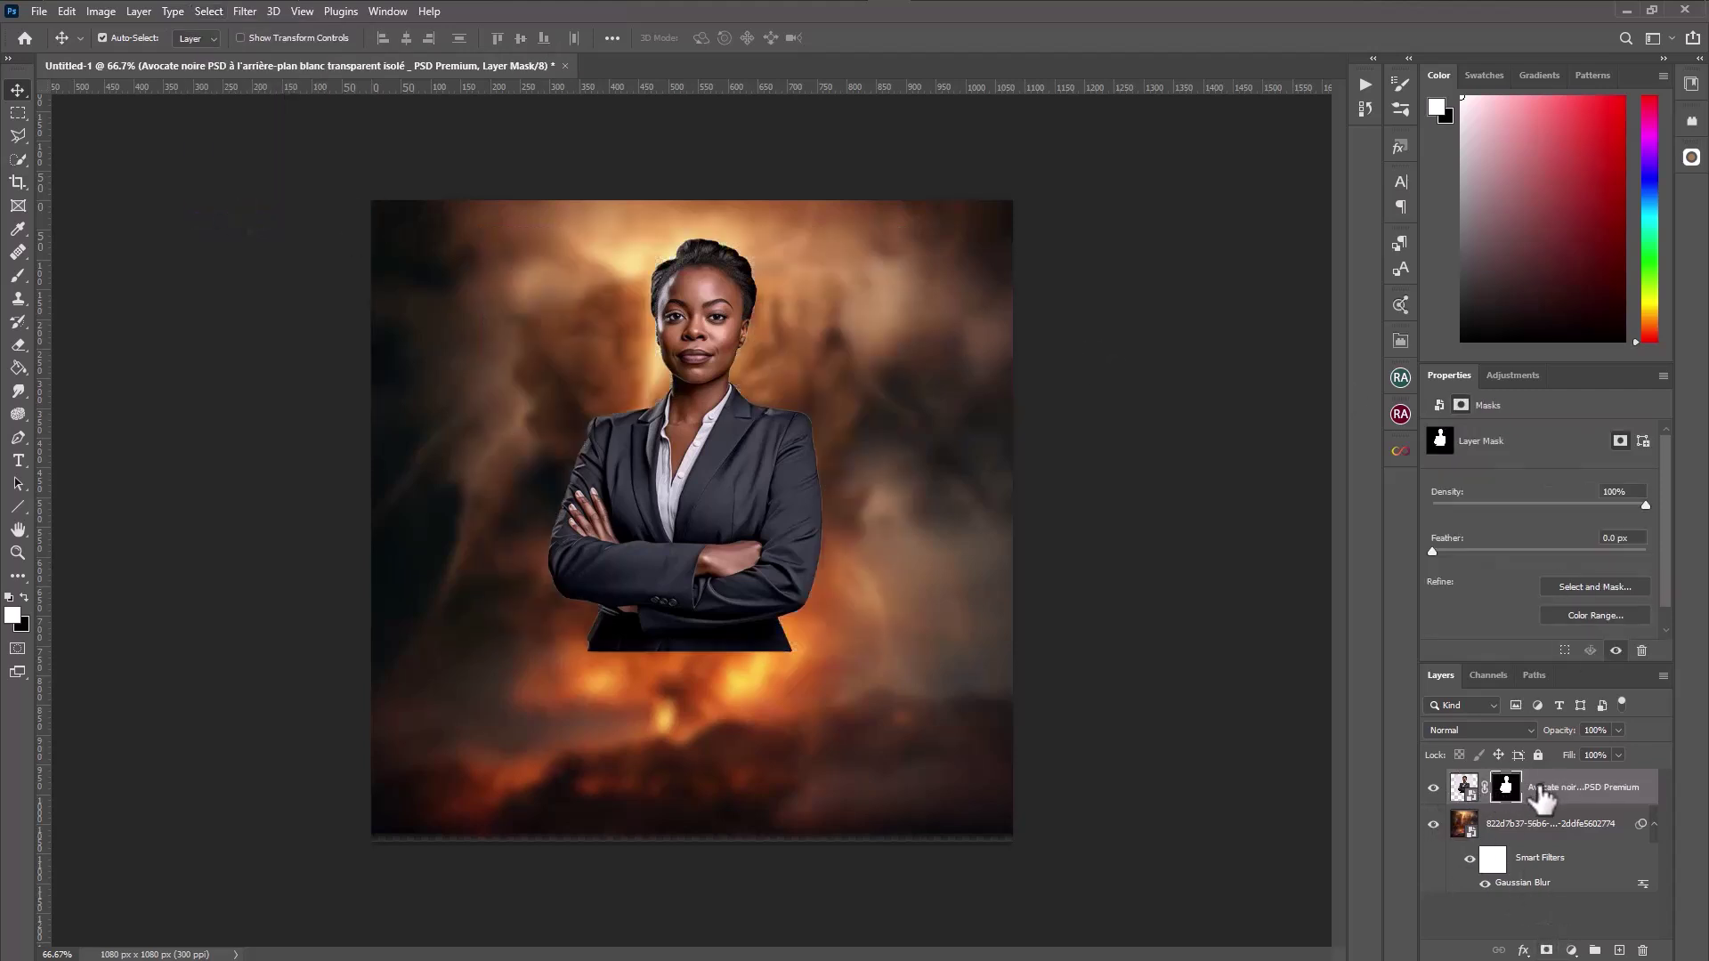
Place the embedded image 3c3c0d07-37c2-4705-80d0-bd47be426aba.jfif of the man in white, scaled to about 156% and overlapping the woman's right side.
click(42, 11)
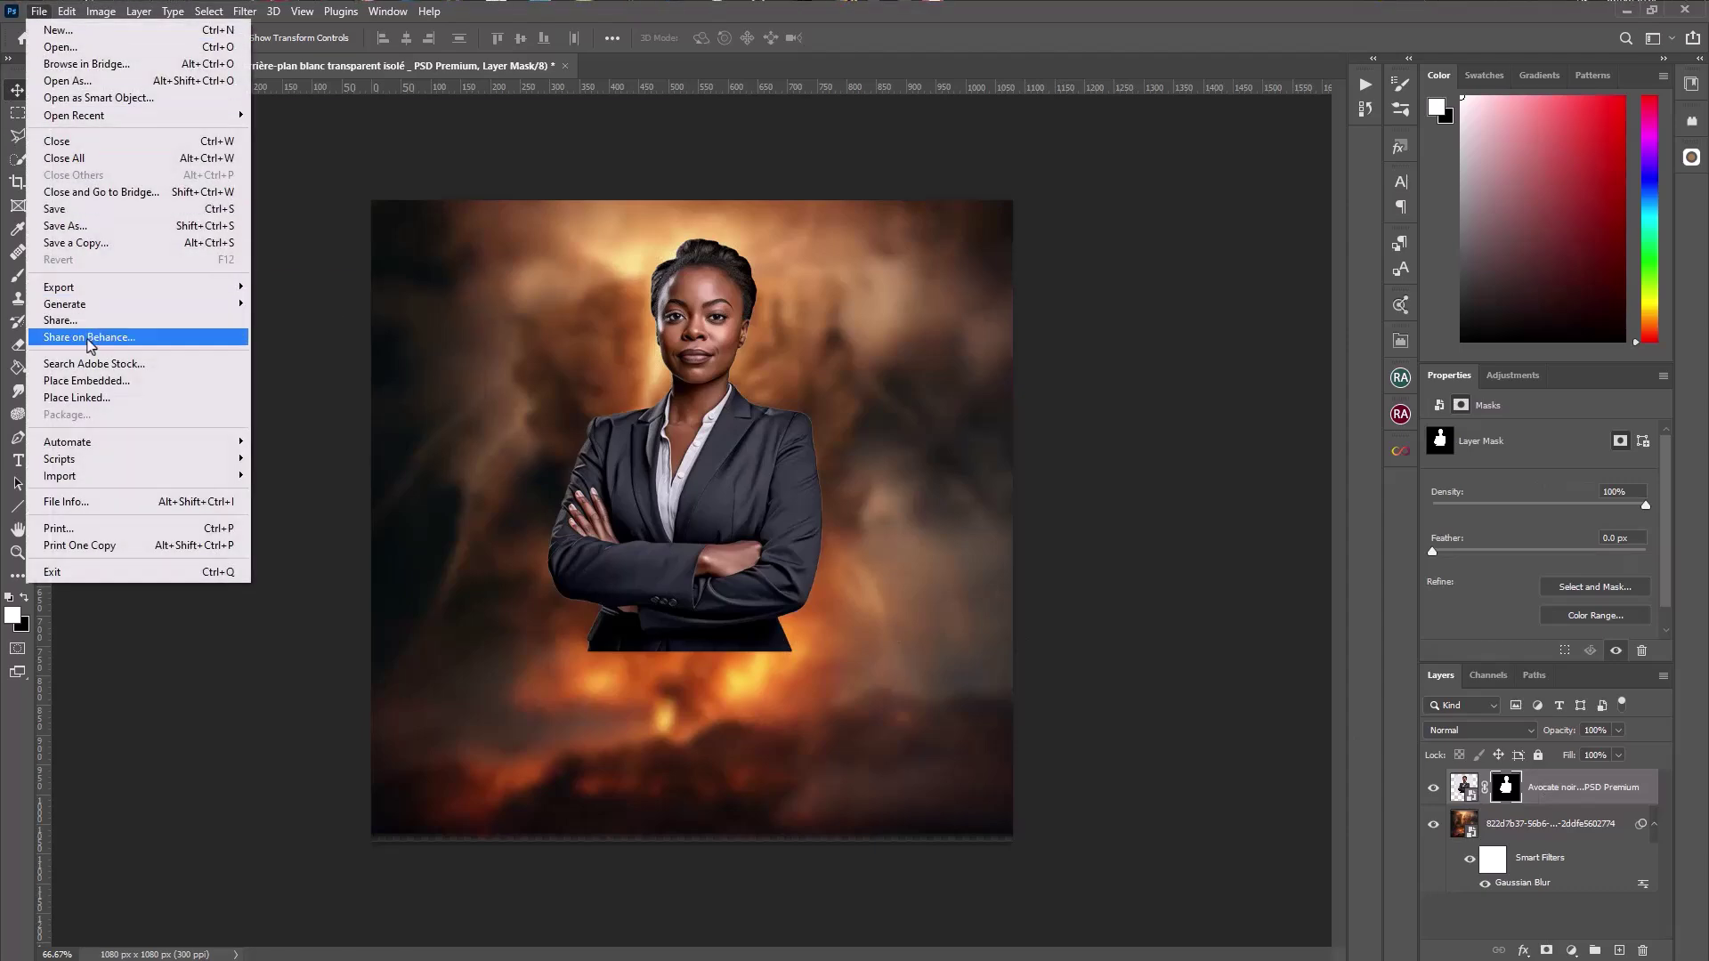
click(97, 383)
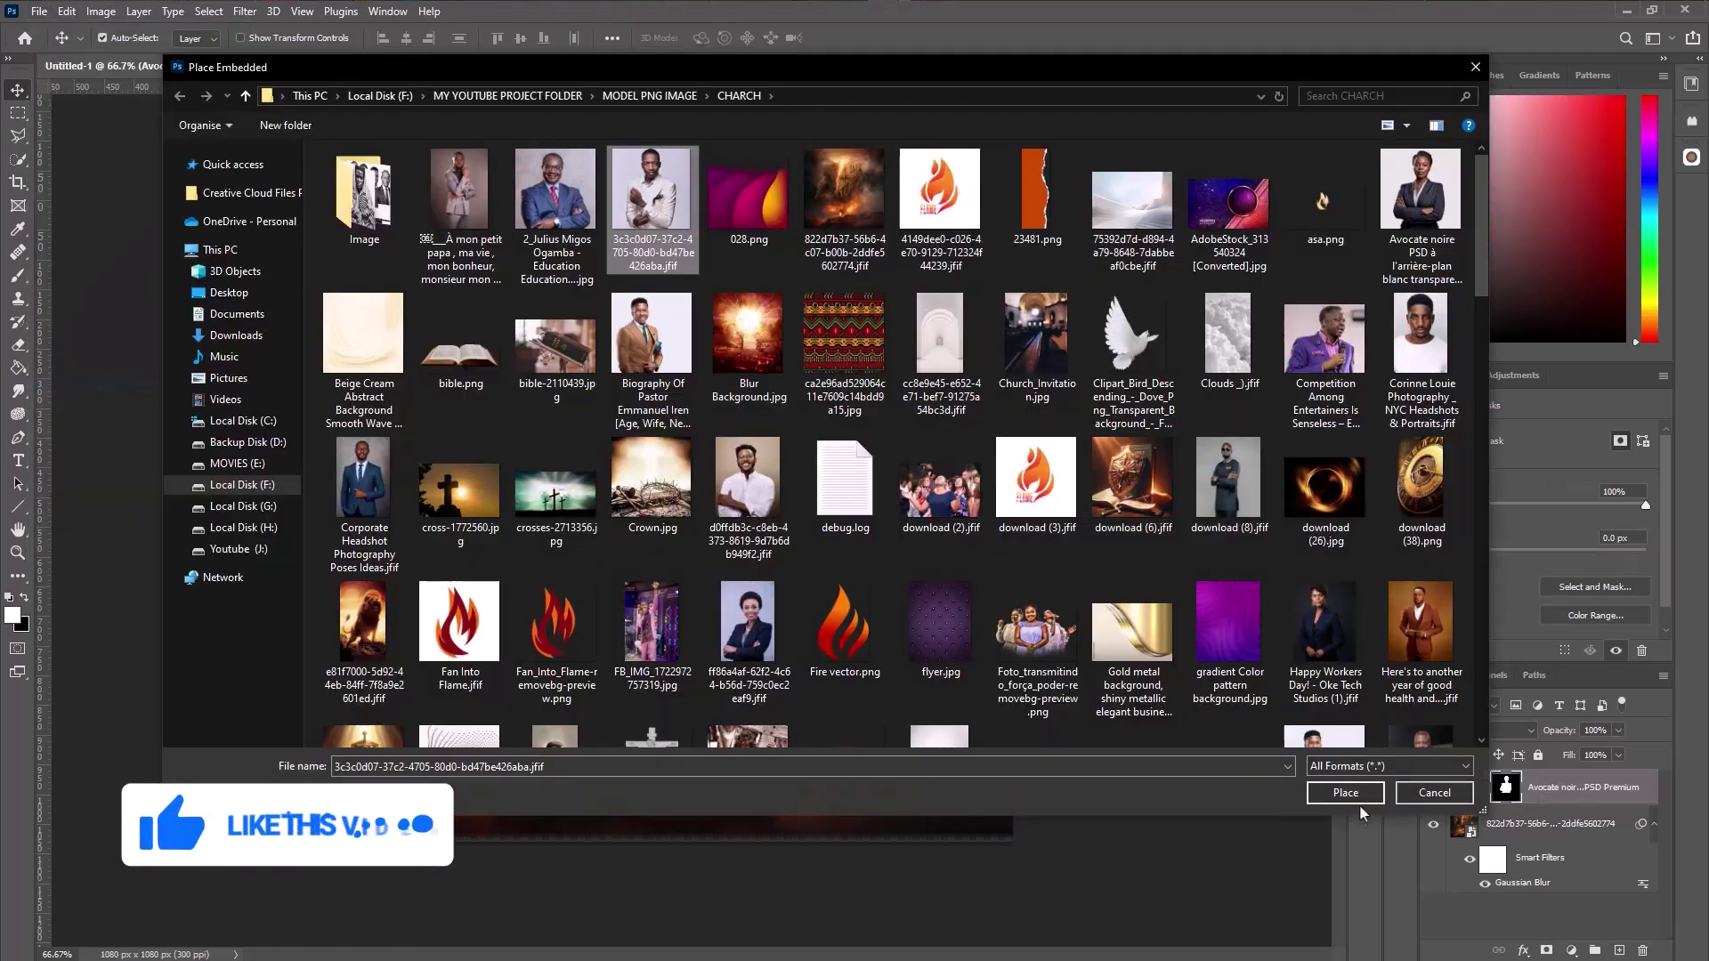
click(1346, 794)
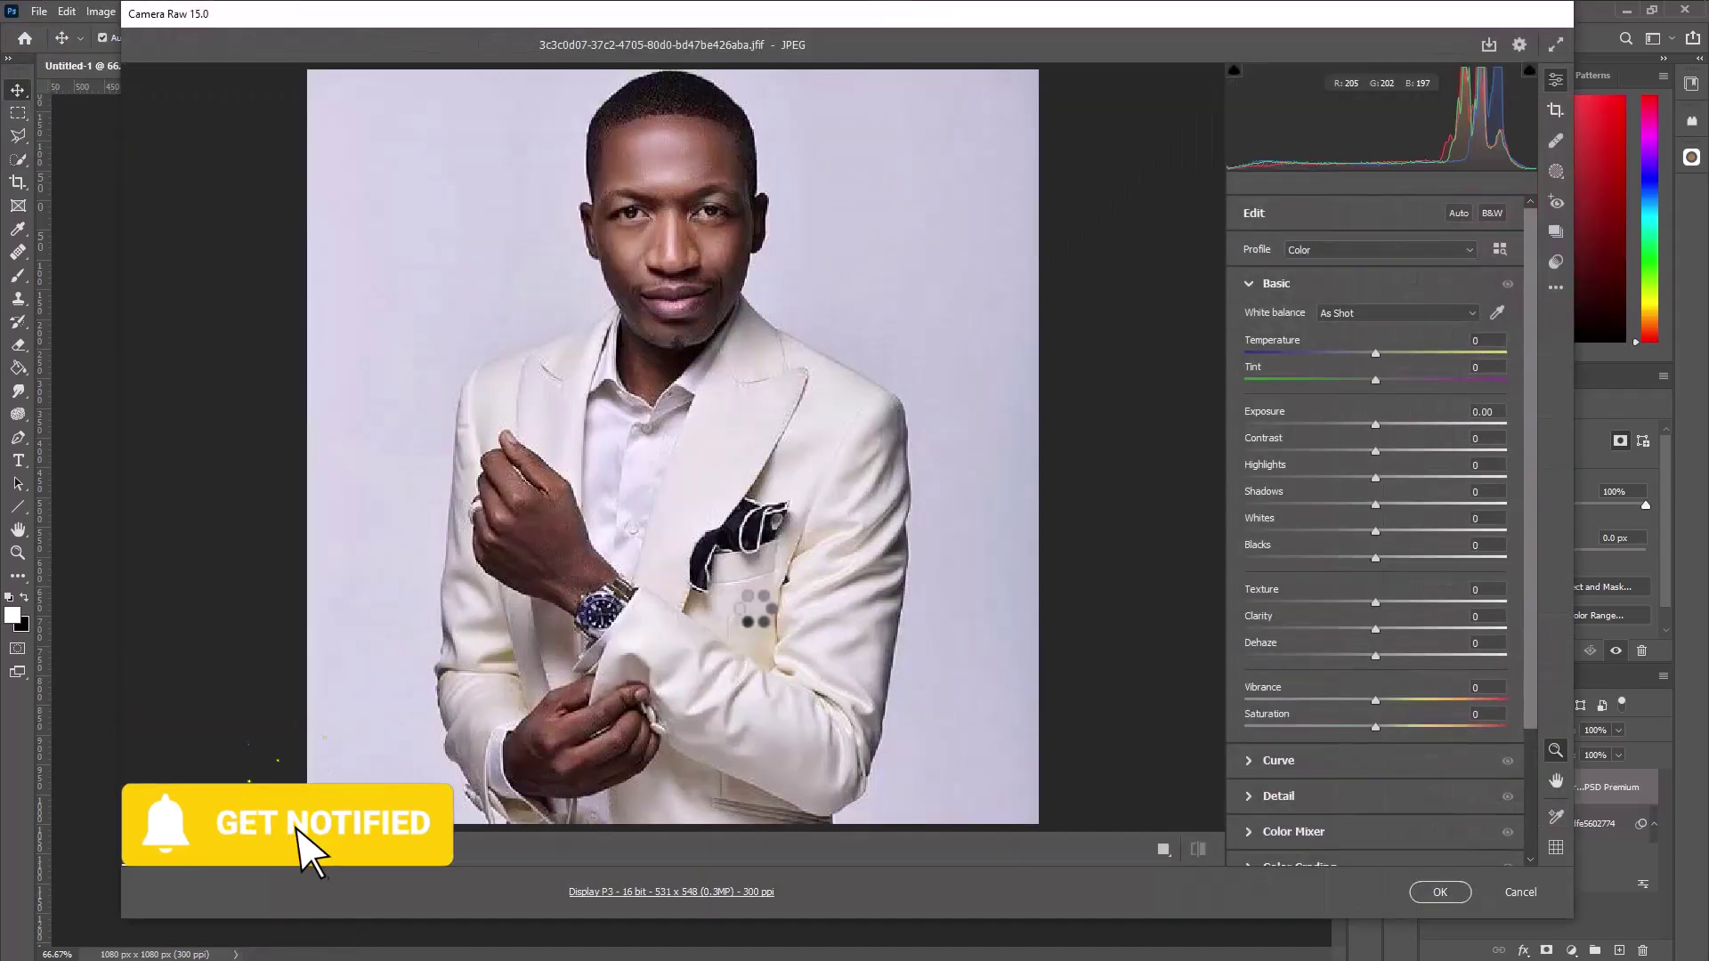
click(1436, 893)
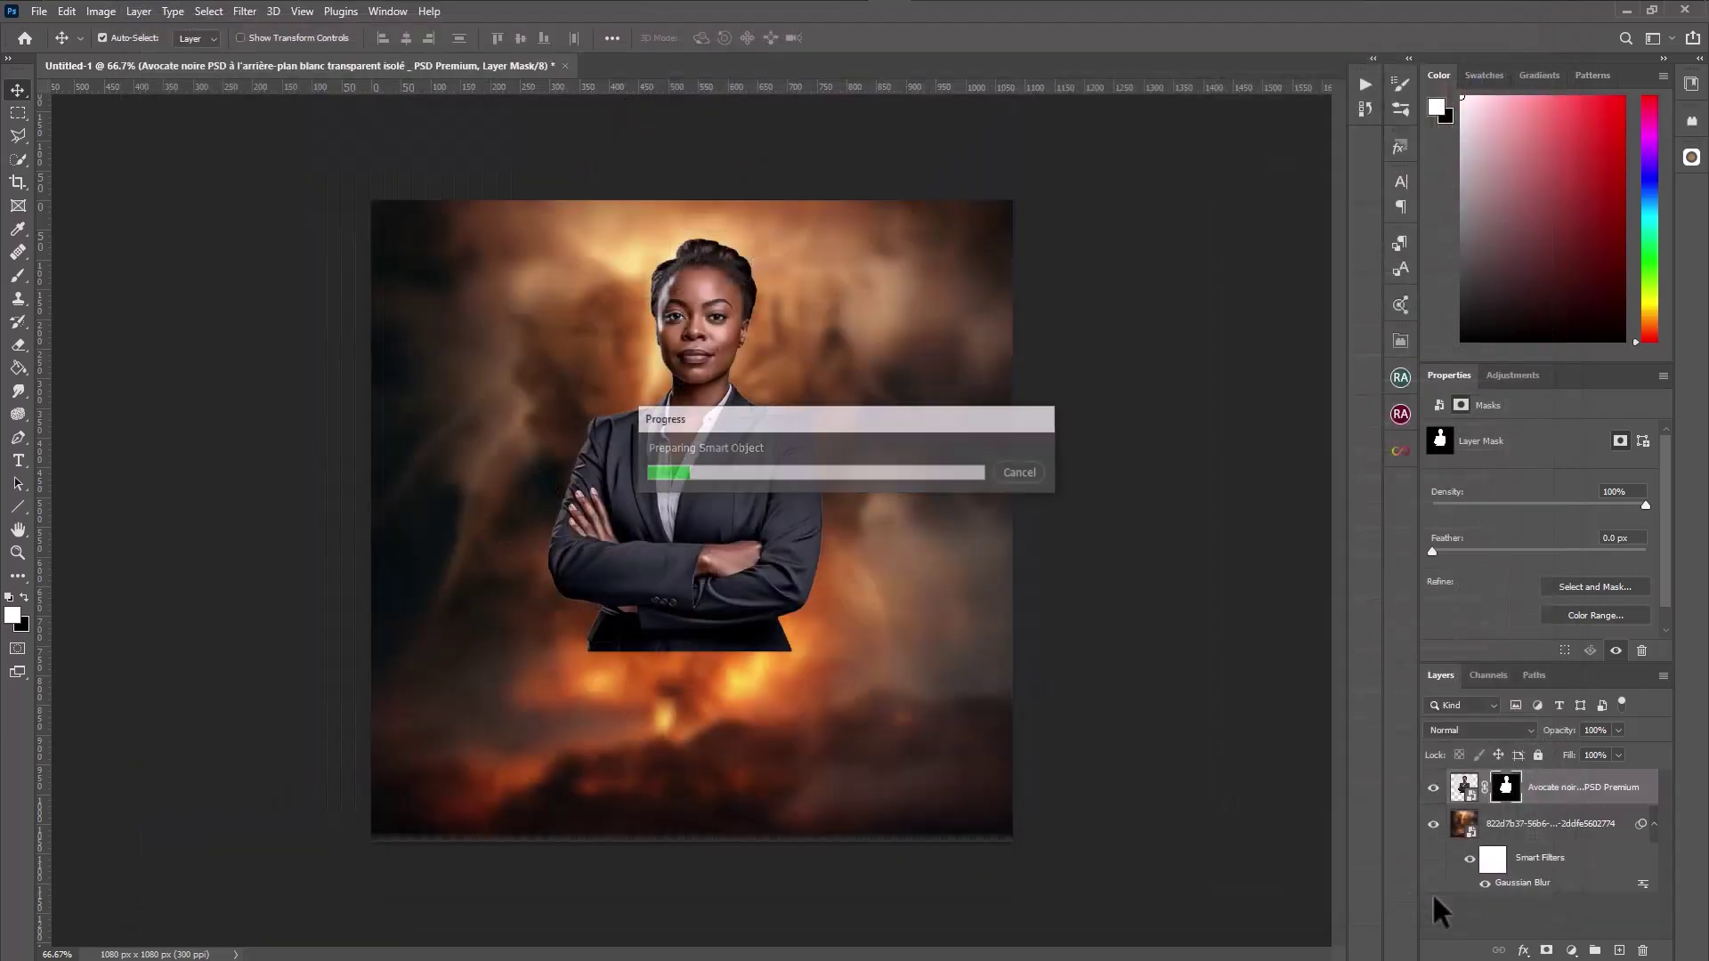
drag(857, 529, 1023, 521)
drag(906, 510, 944, 475)
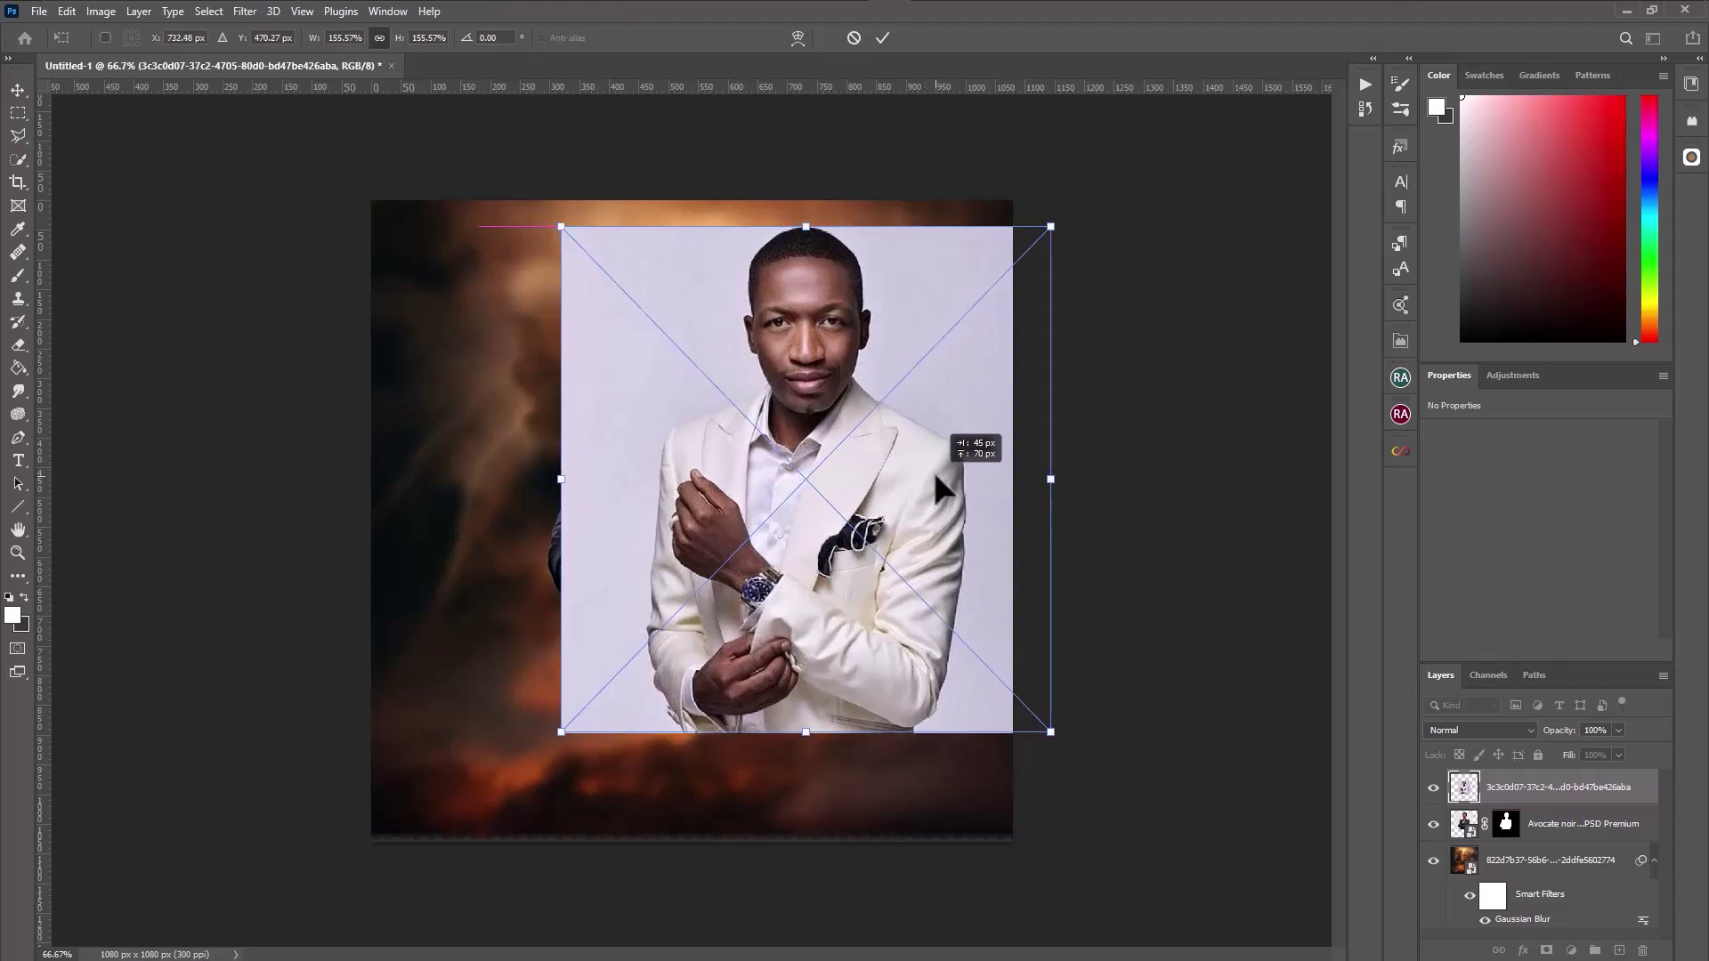
click(18, 91)
Select the man in the white suit as the subject and mask out his plain background.
click(208, 11)
click(250, 225)
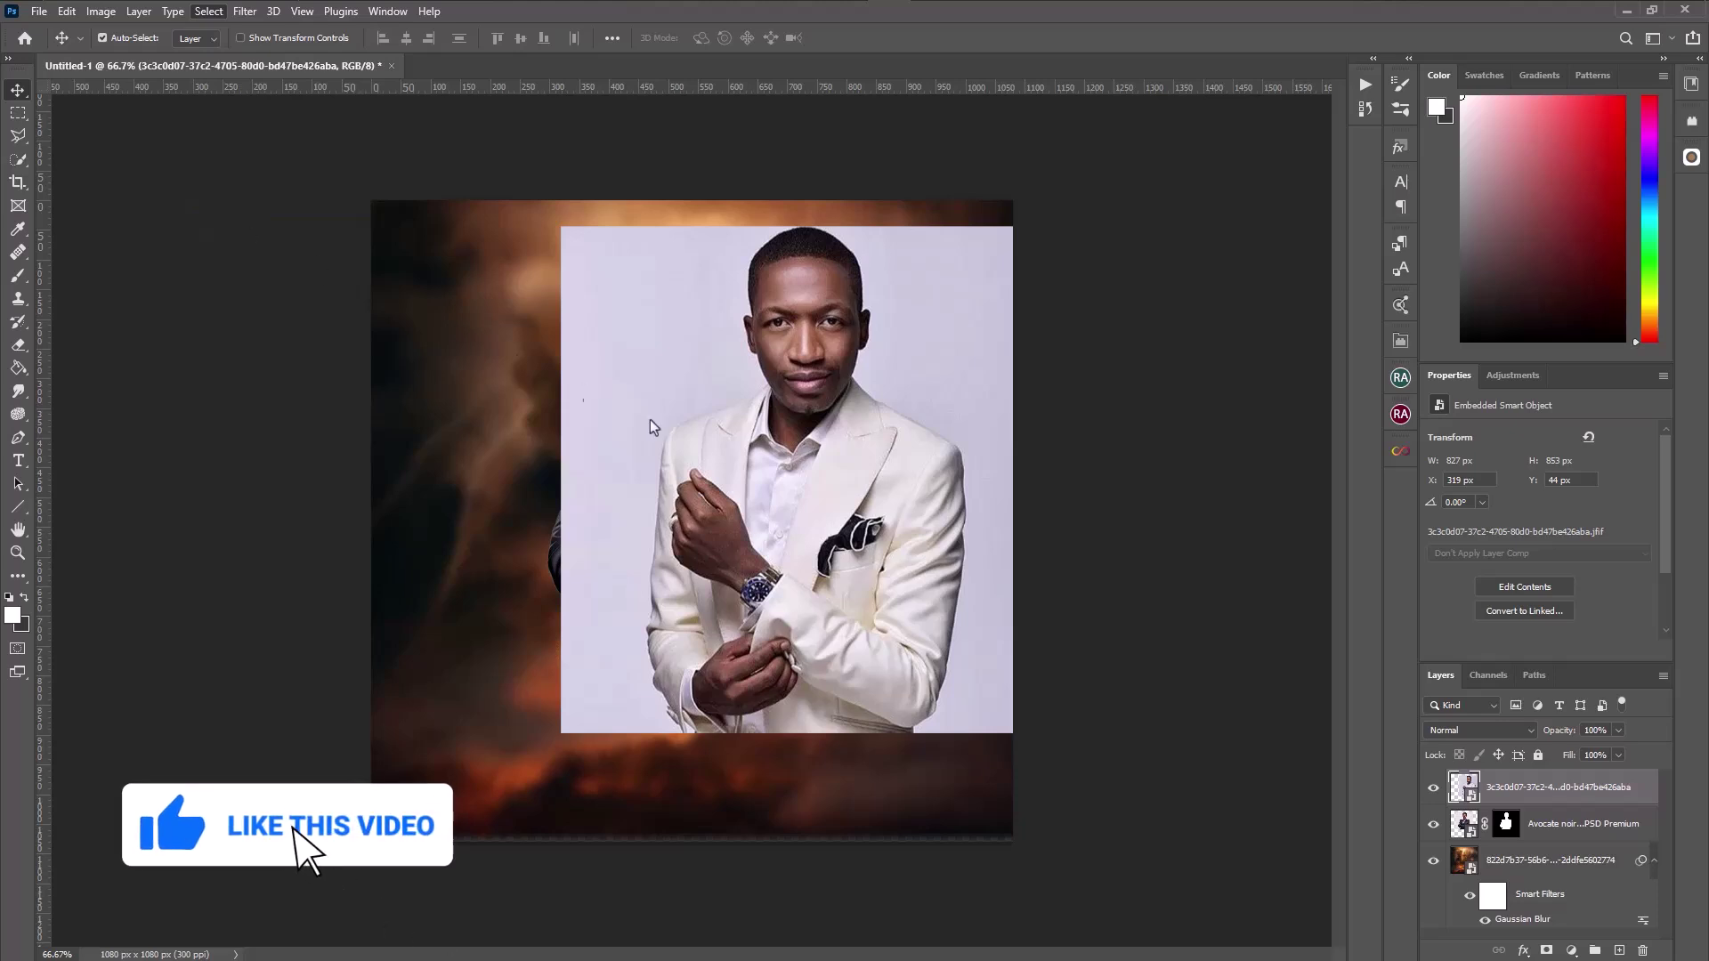
click(1546, 951)
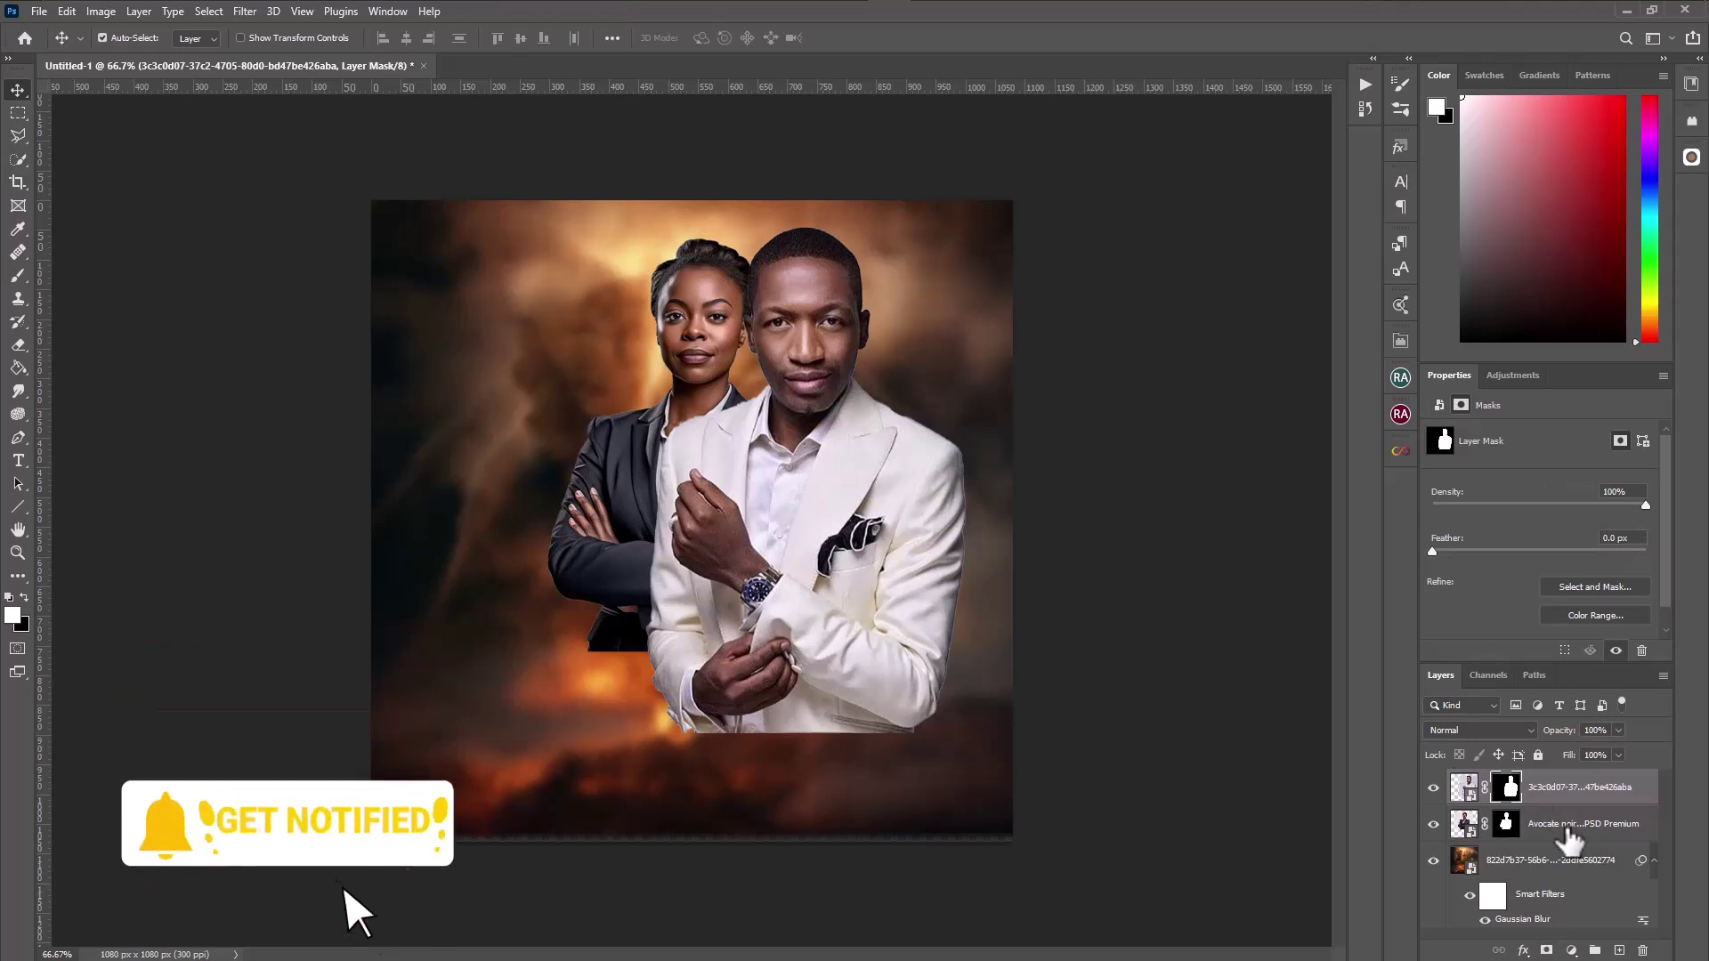
Scale the man and woman layers together to about 80% with Free Transform and nudge them slightly upward.
shift+click(1568, 828)
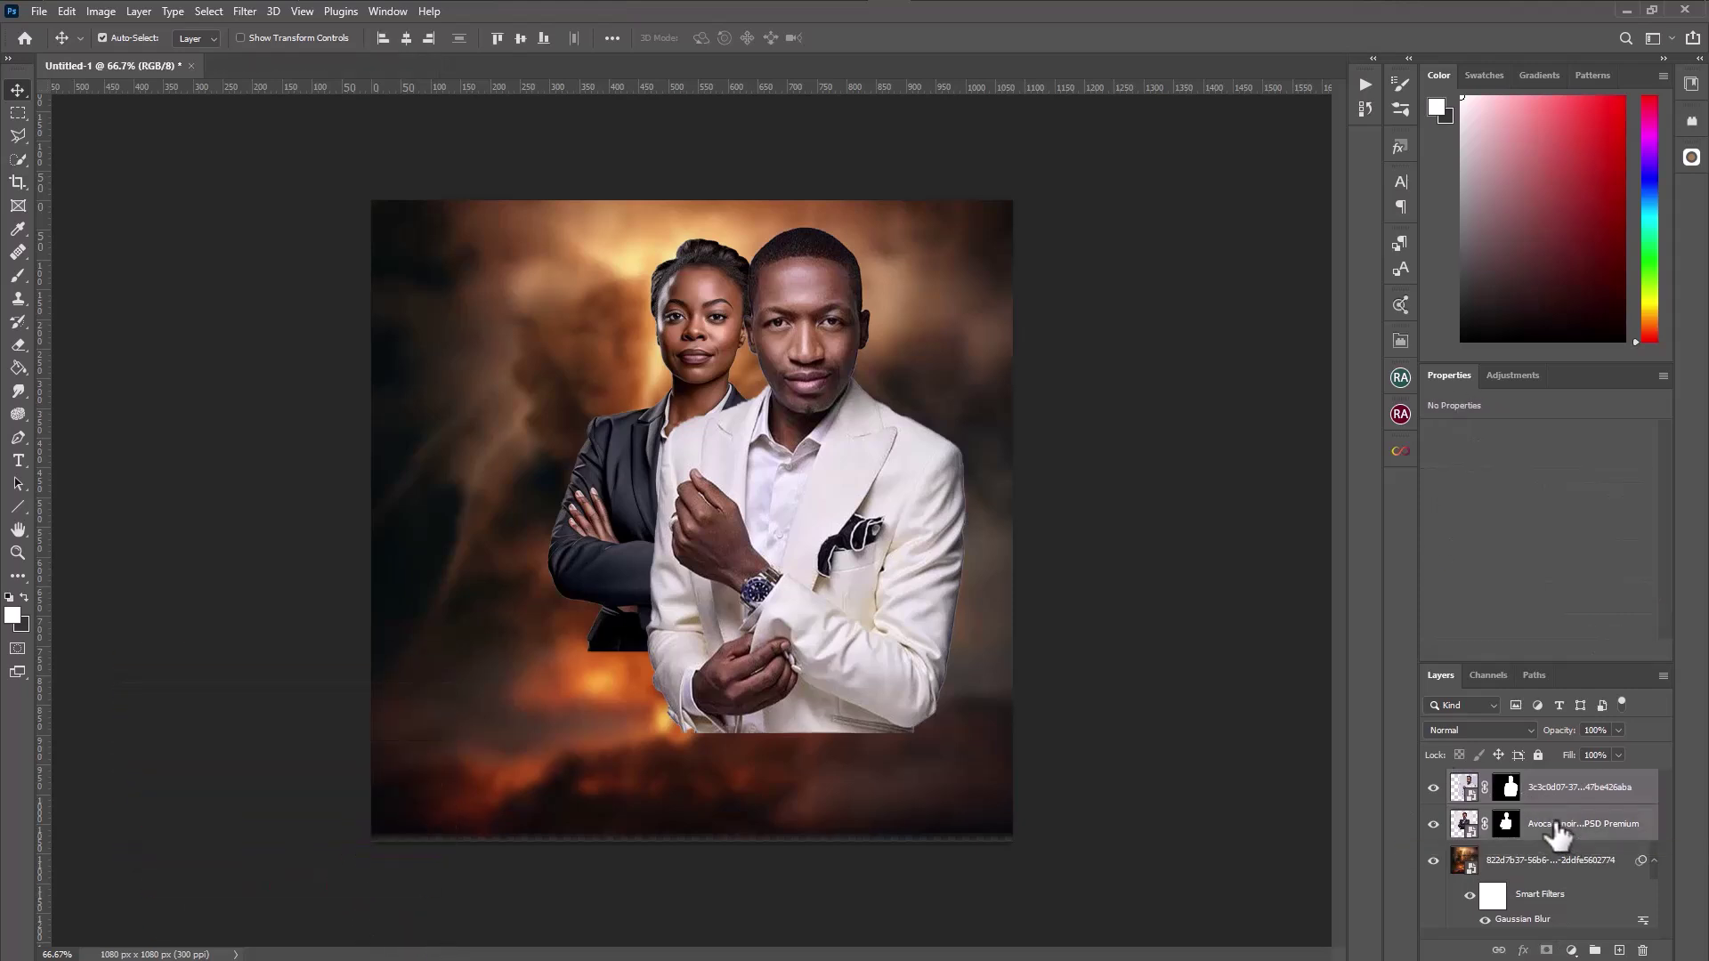
click(67, 12)
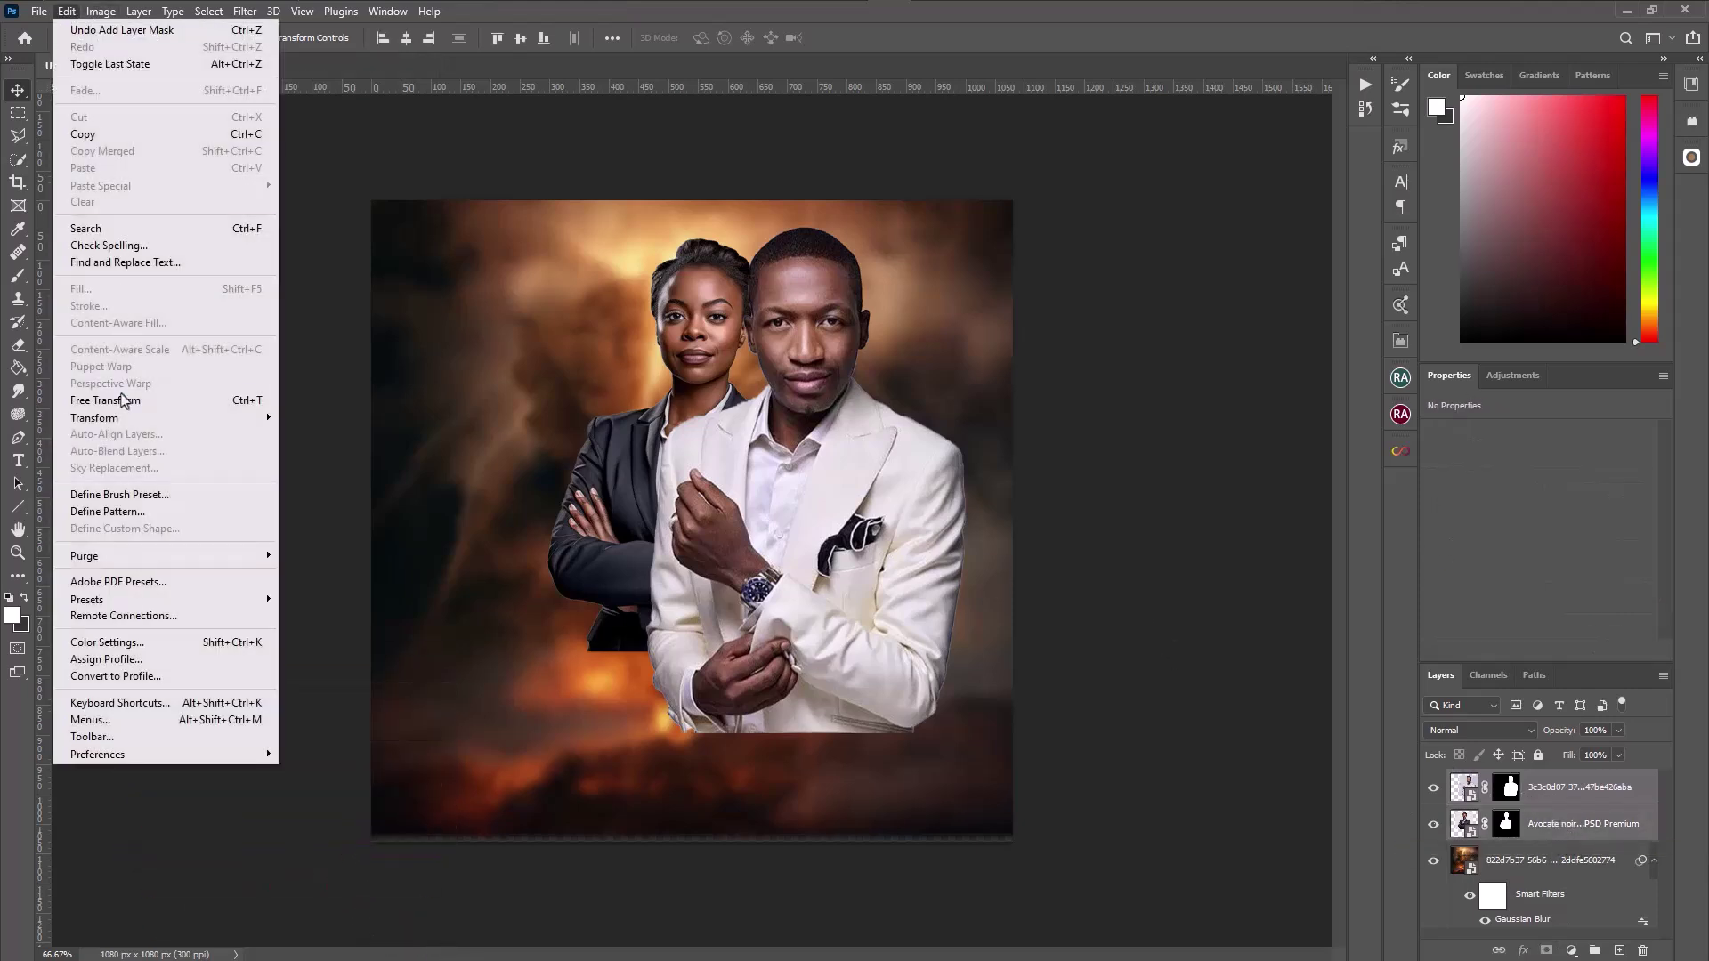
click(122, 400)
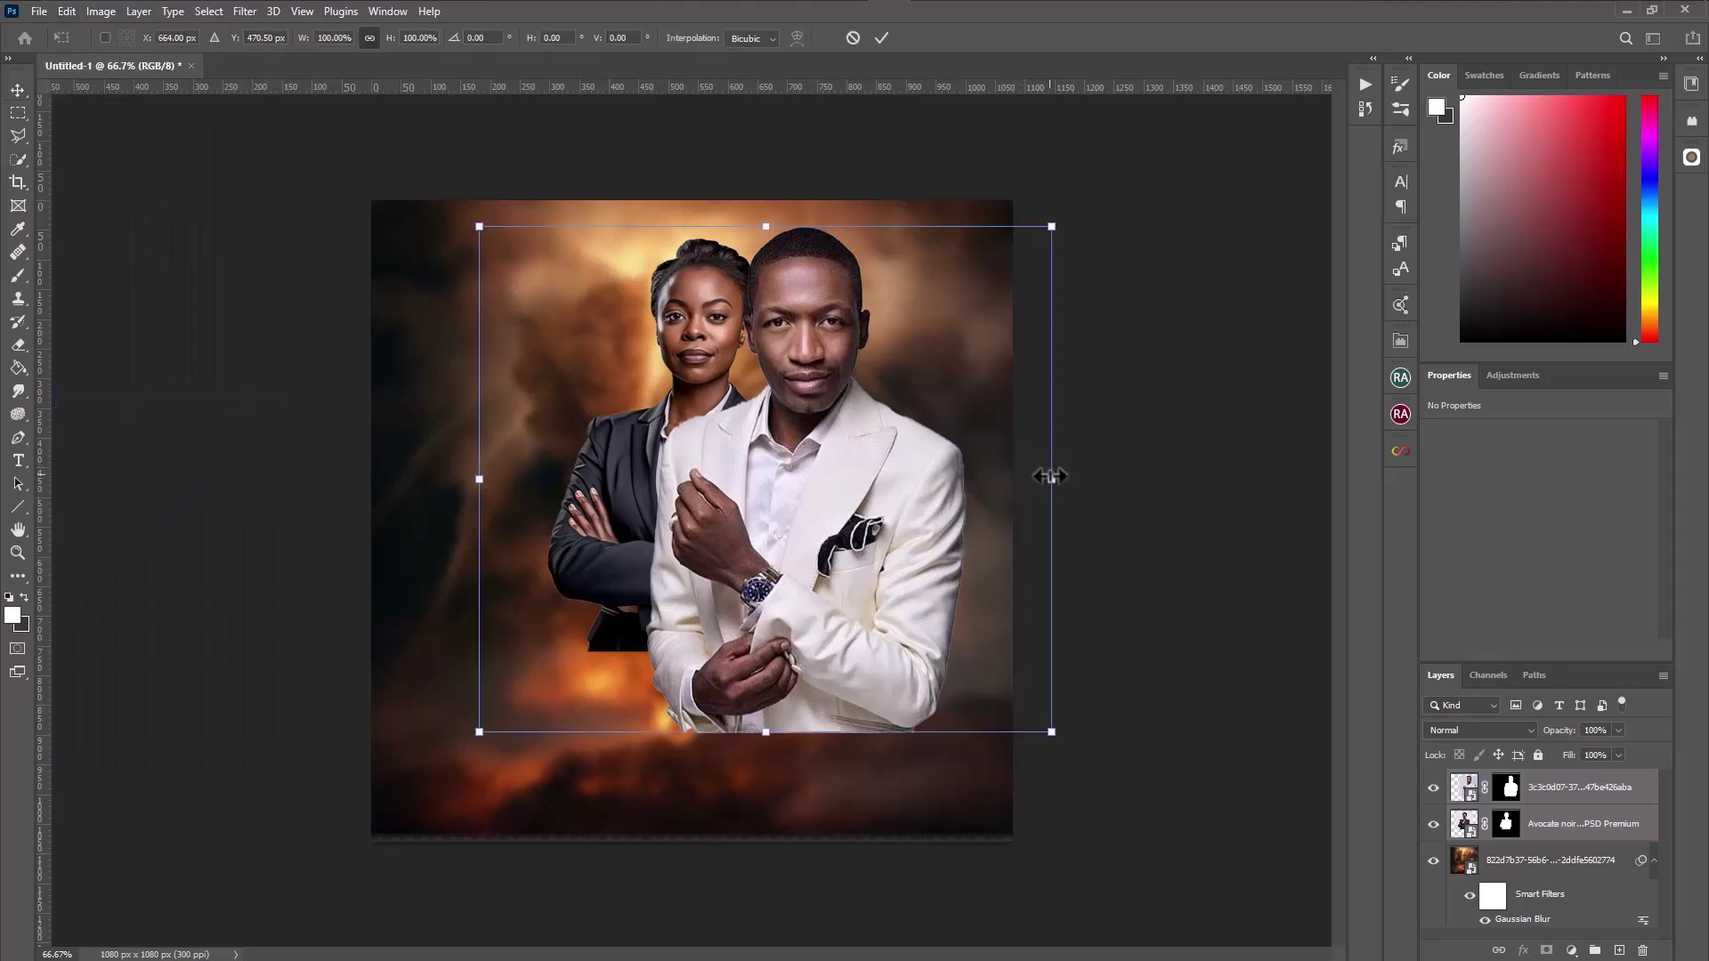
drag(1050, 480, 847, 470)
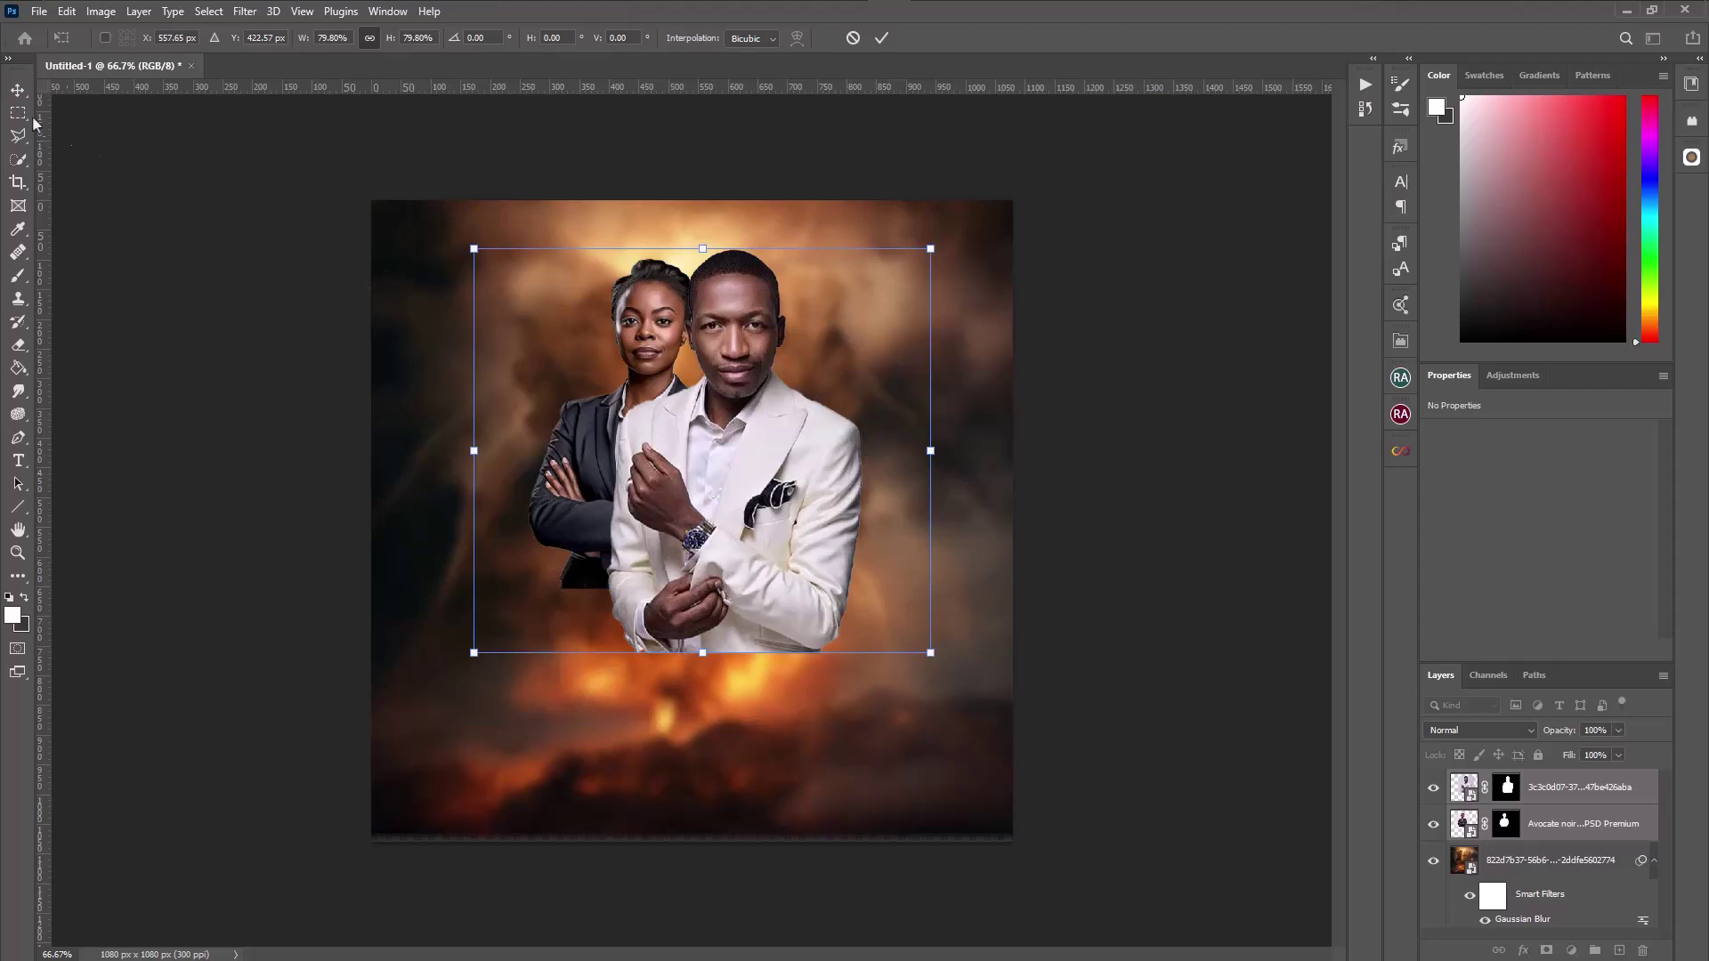
click(19, 90)
drag(808, 466, 807, 462)
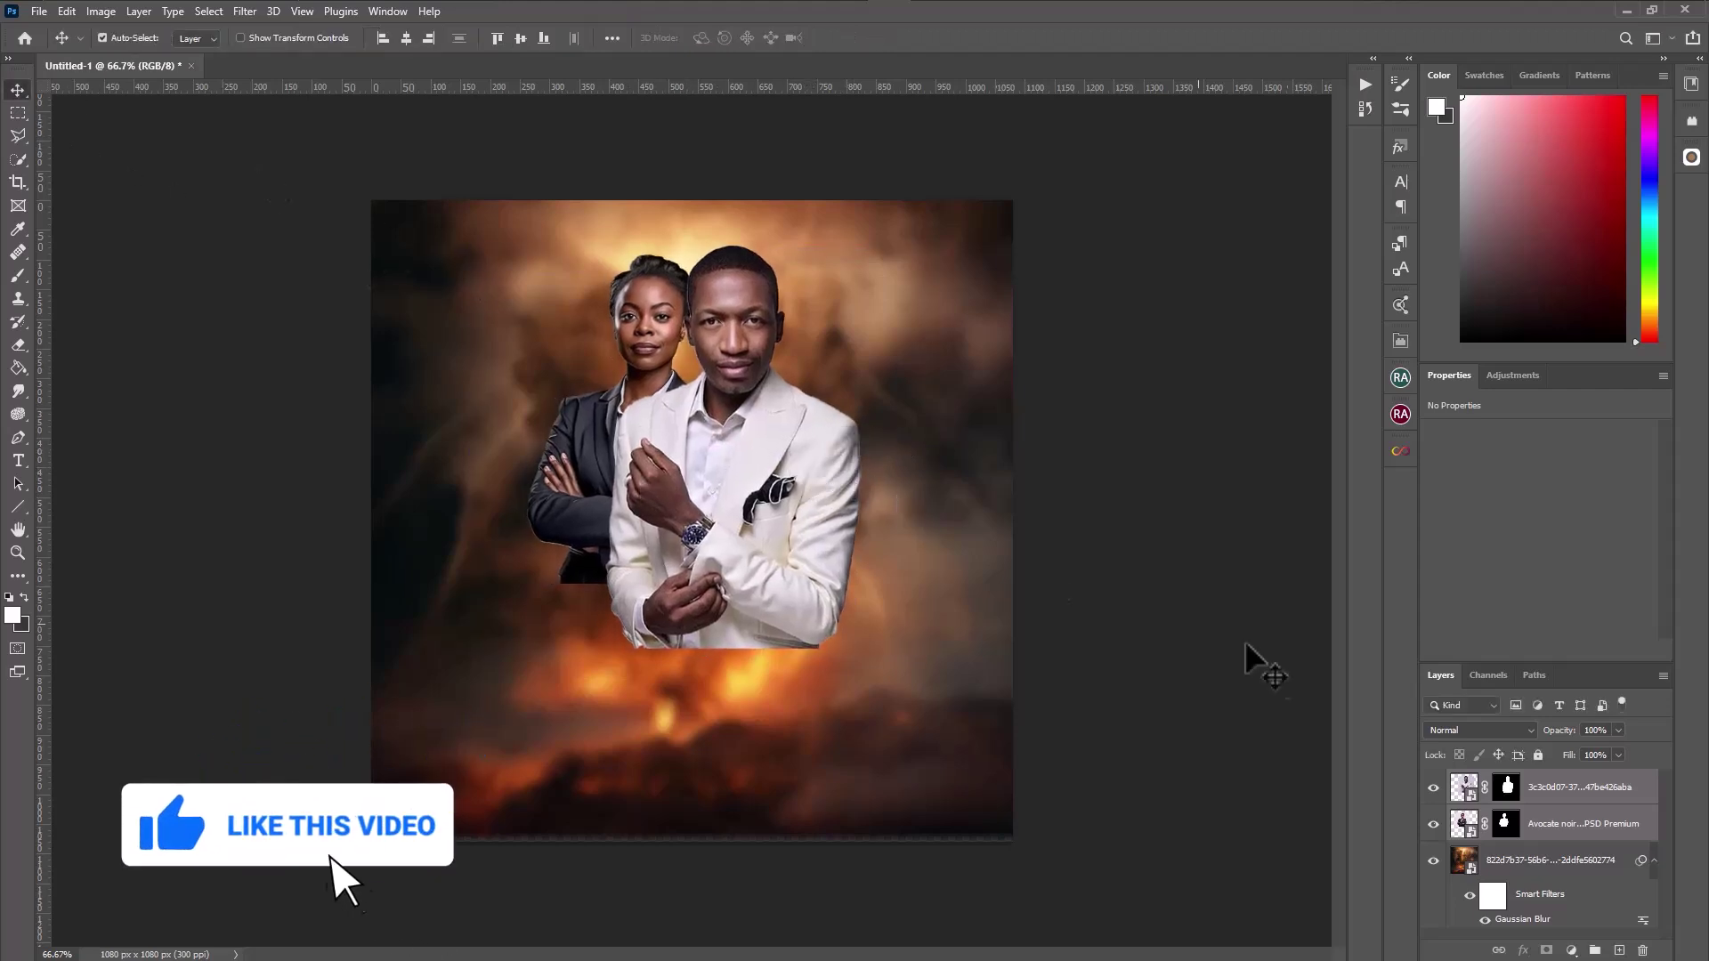
Enlarge only the woman's layer to about 601 px square with Free Transform, extending it toward the upper left.
click(1625, 832)
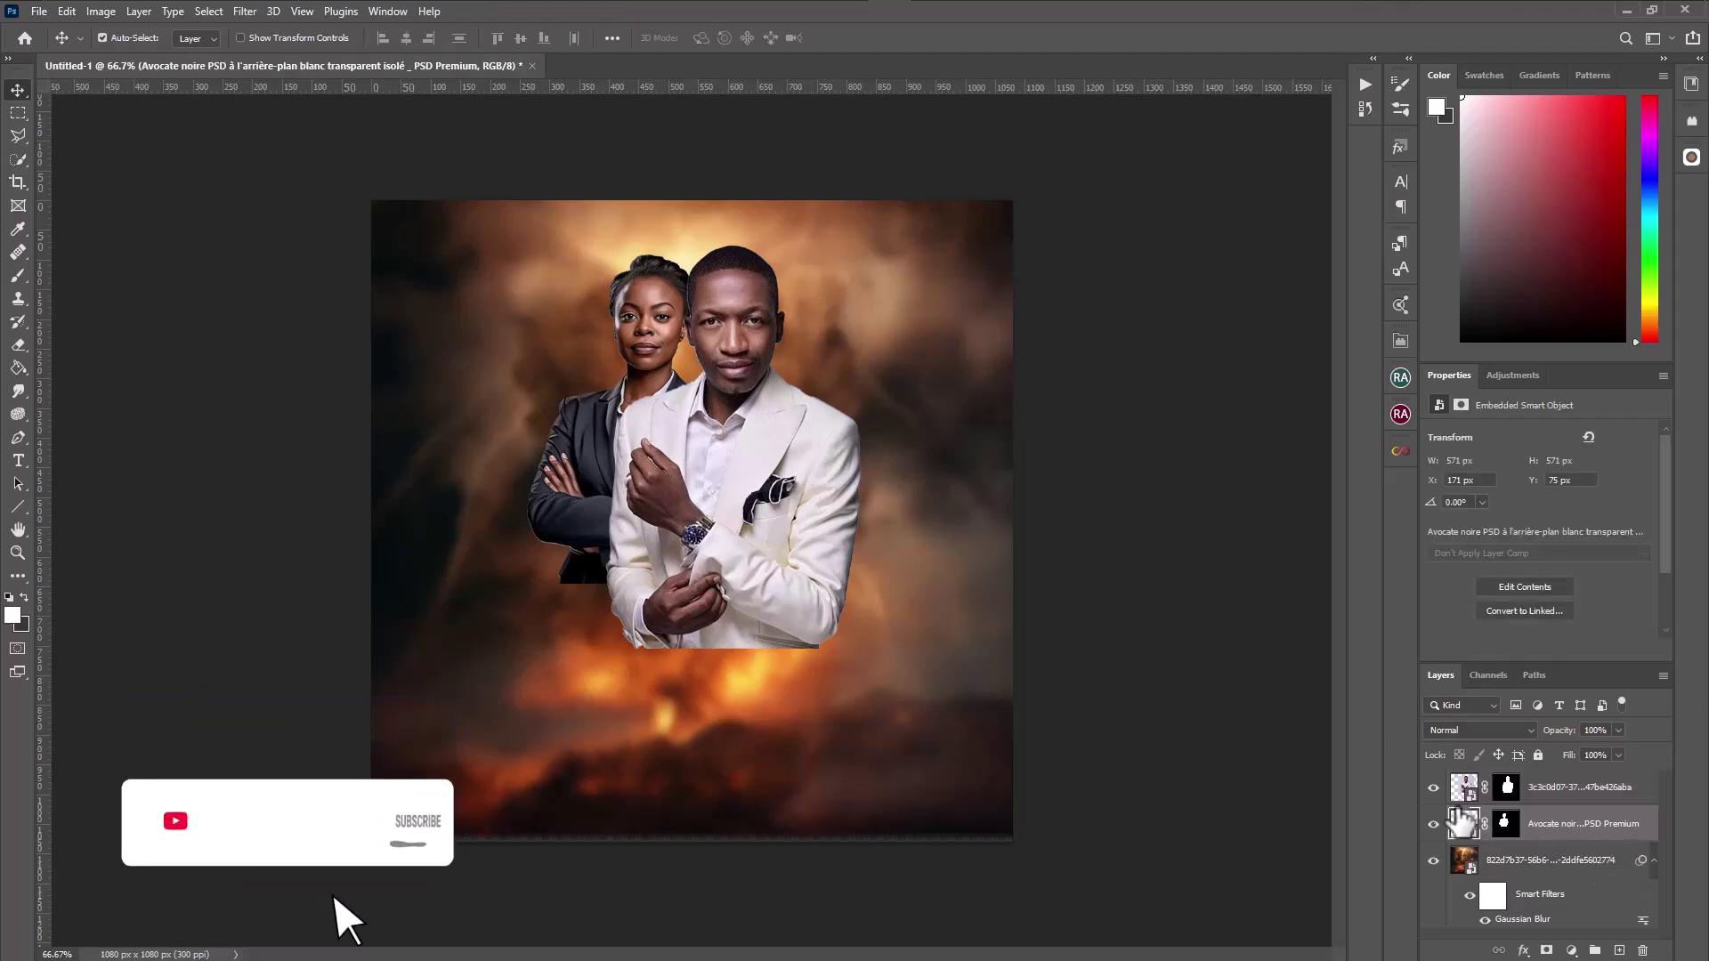
click(67, 11)
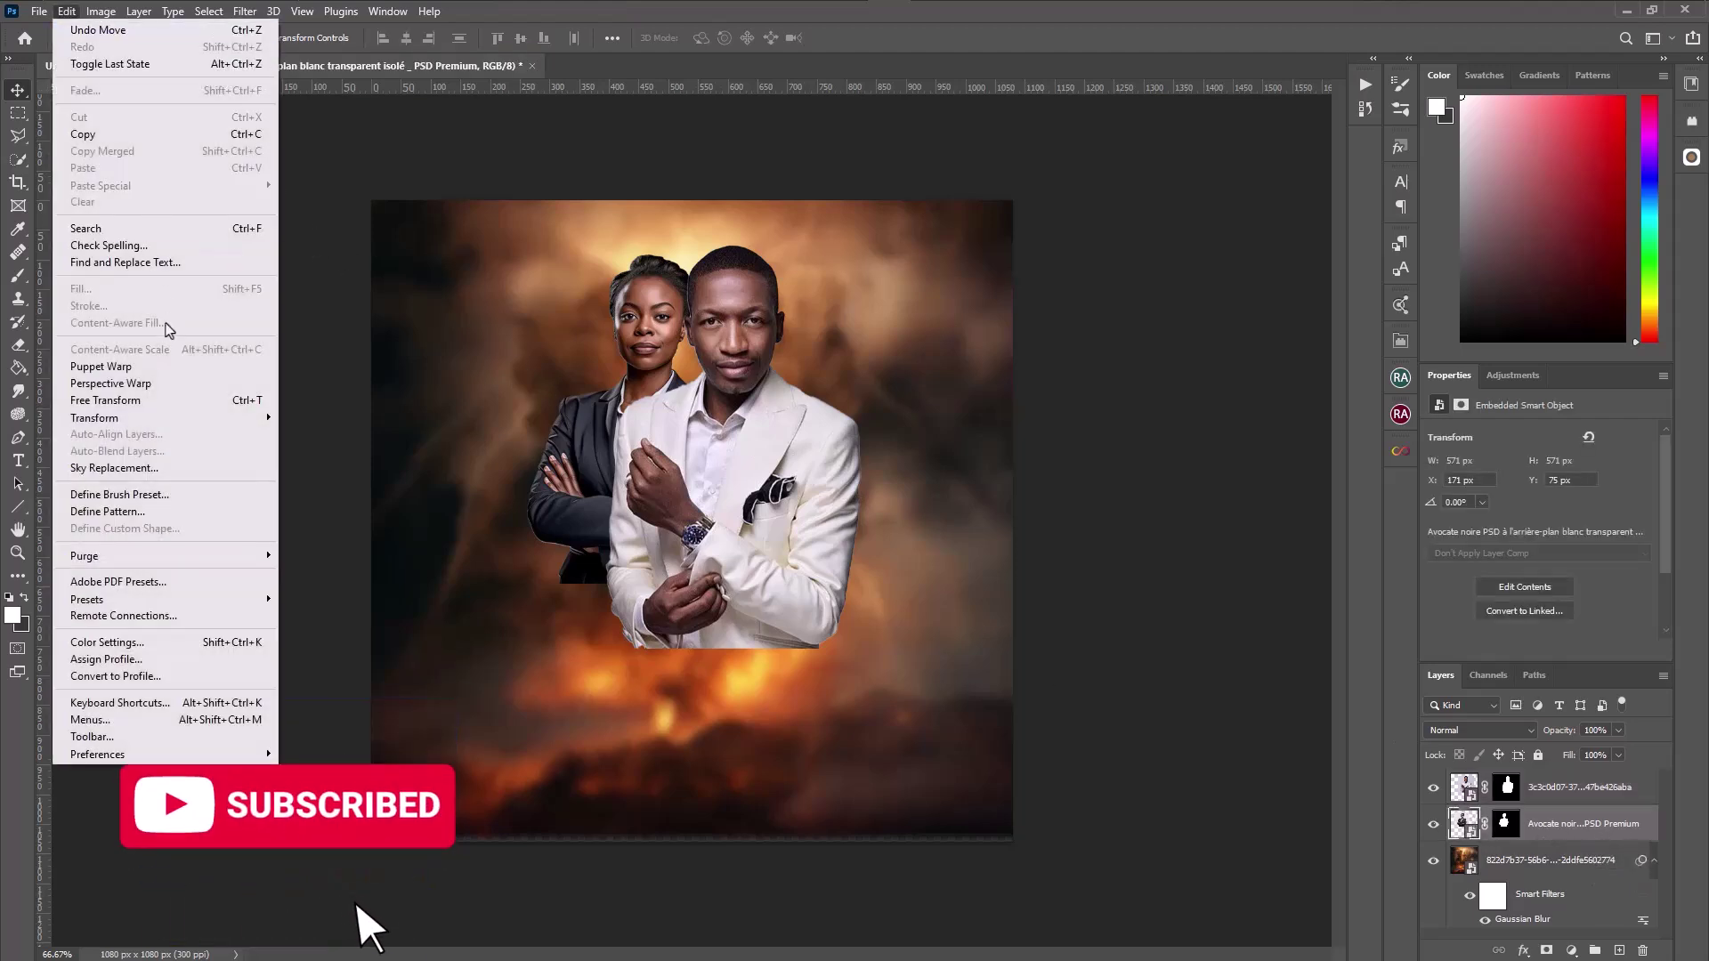
click(179, 402)
drag(473, 245, 453, 226)
key(Return)
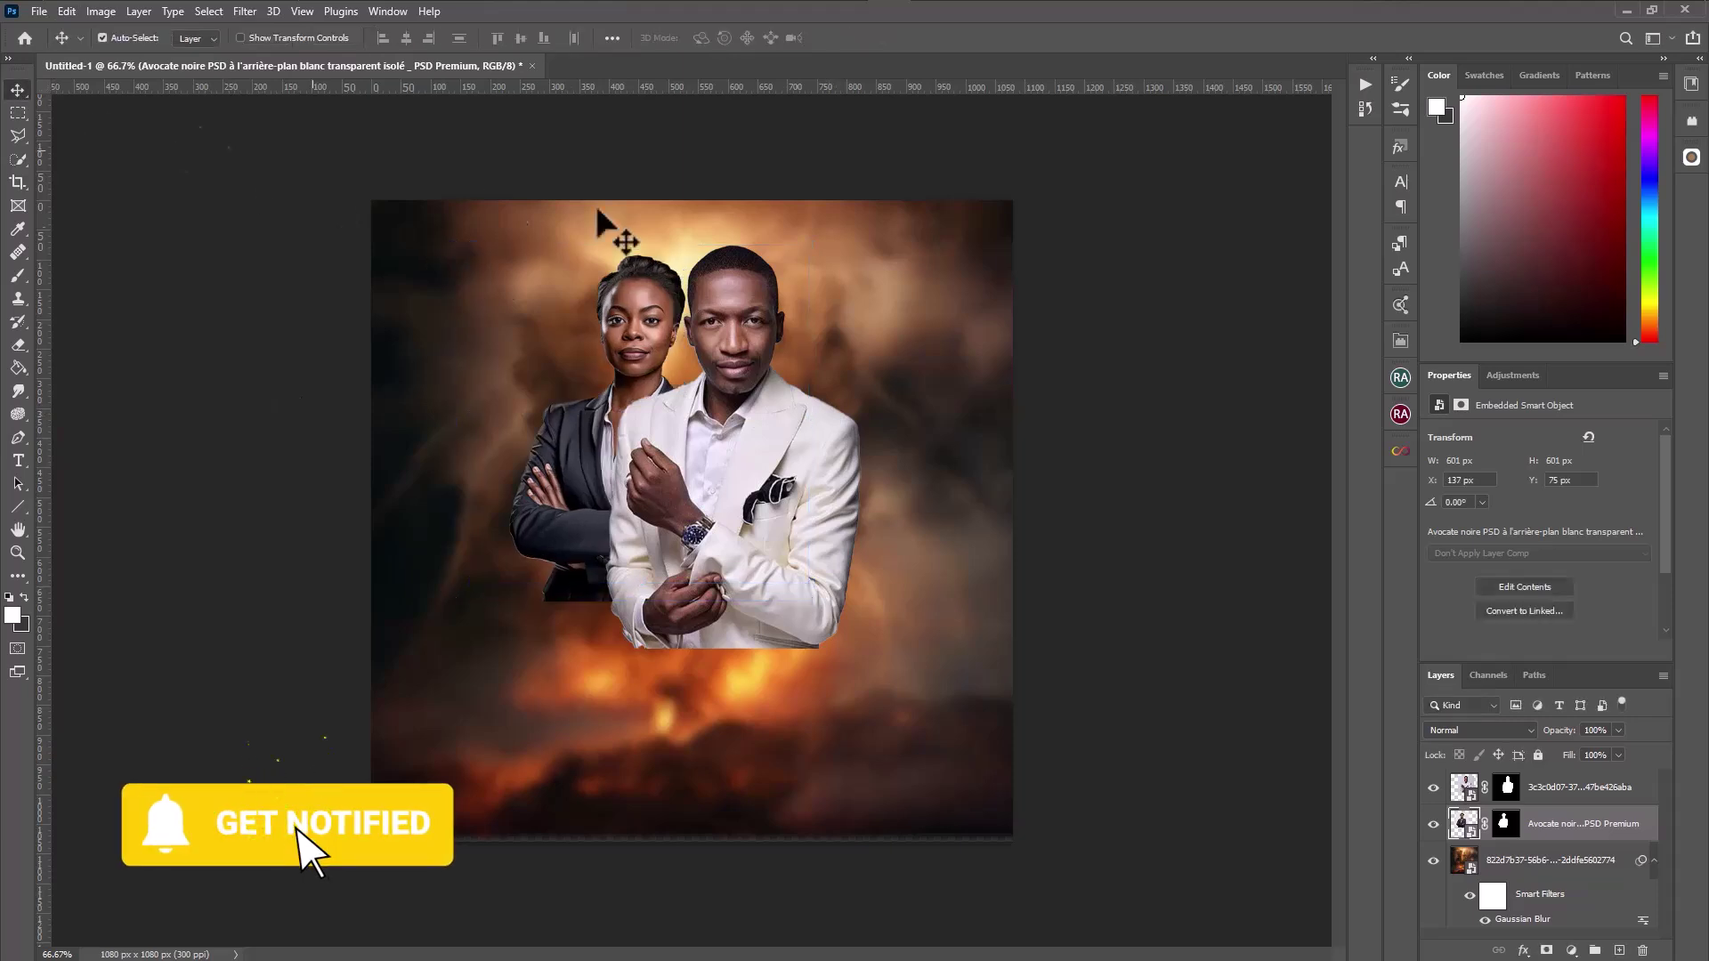
Convert the man's and woman's masked portrait layers together into one smart object.
ctrl+click(1593, 812)
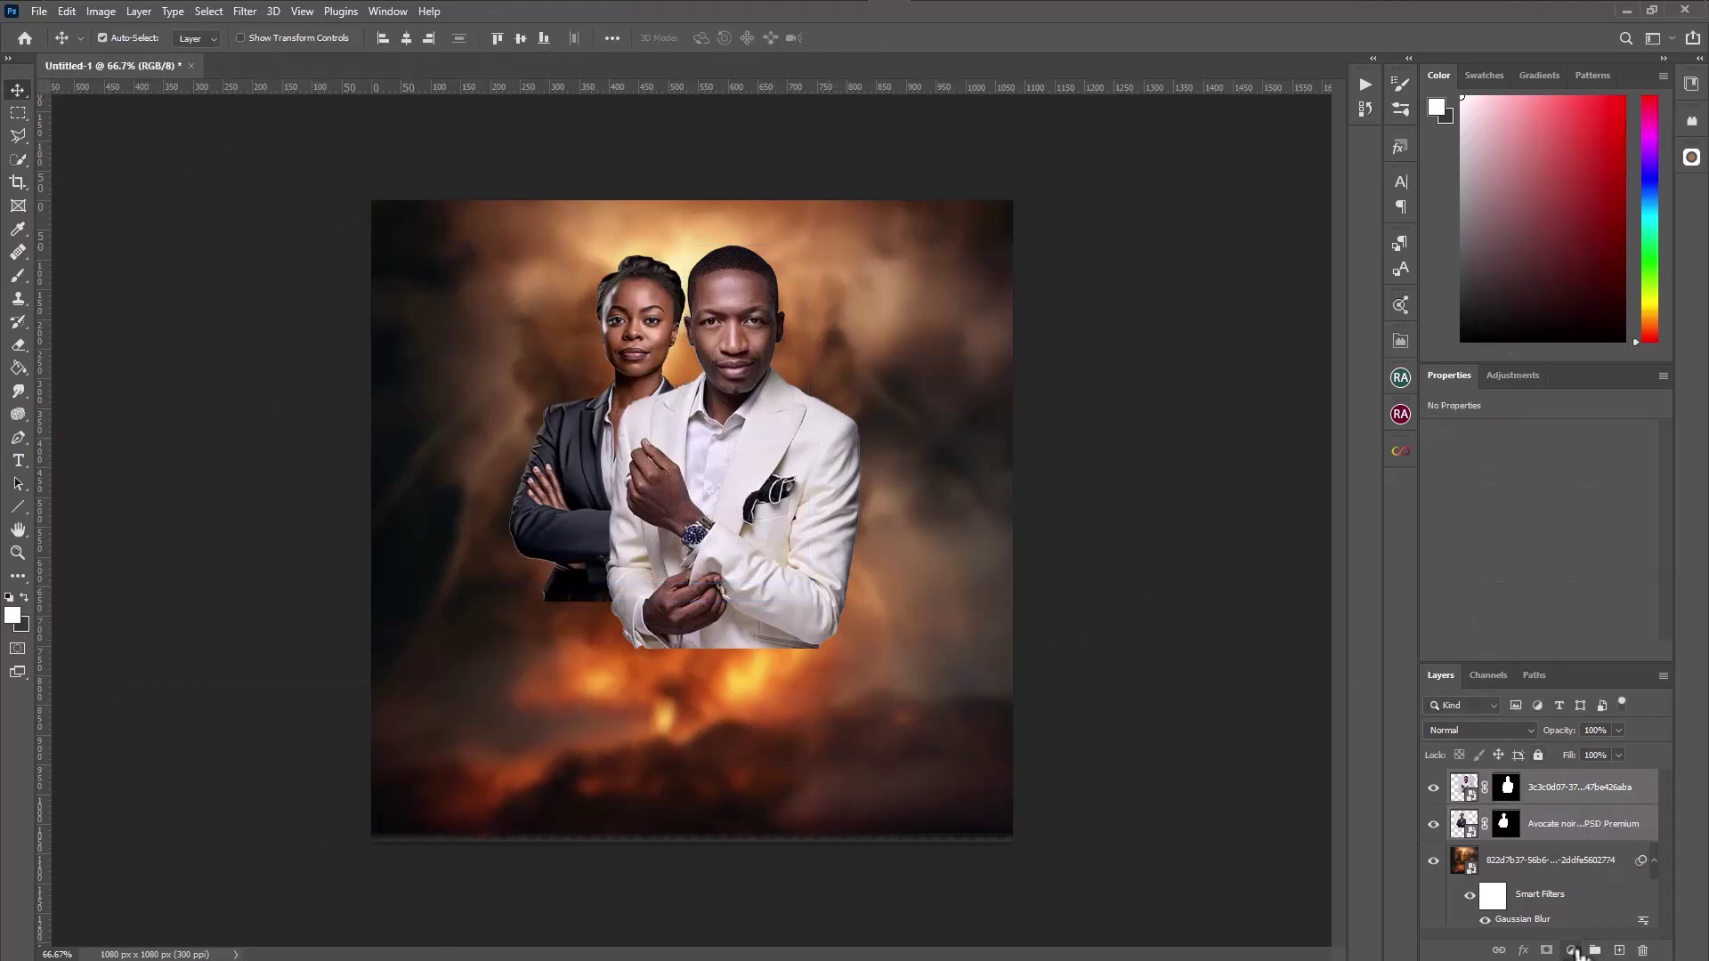
right_click(1592, 838)
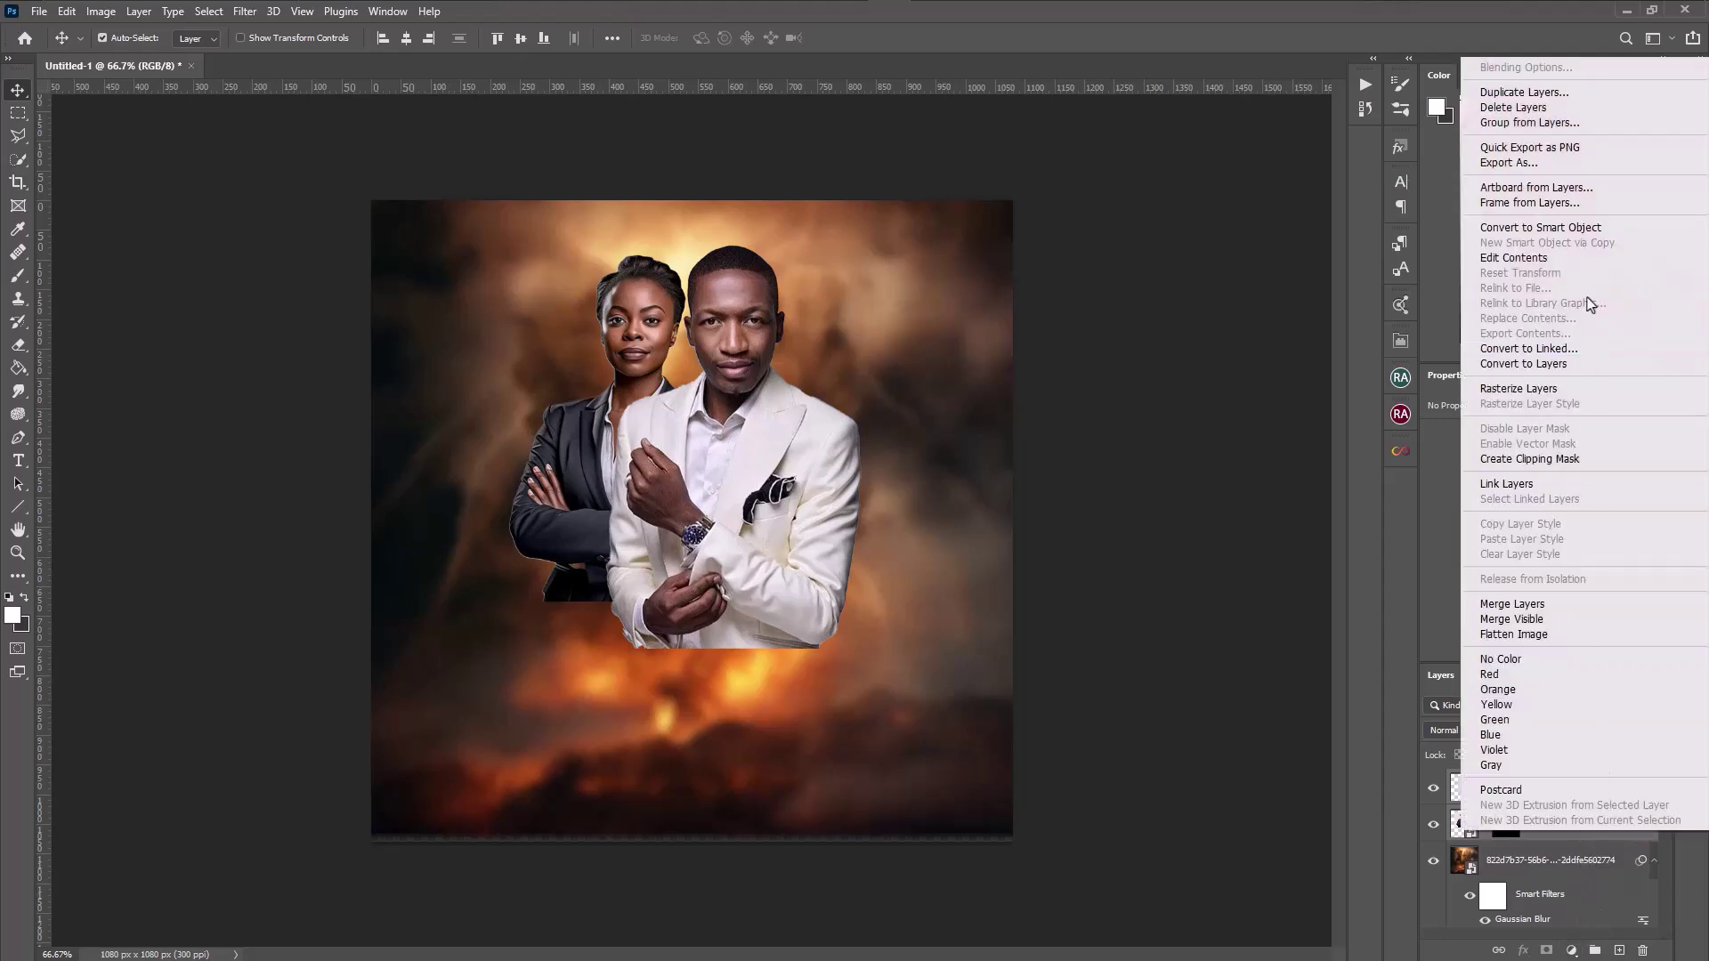
click(1540, 228)
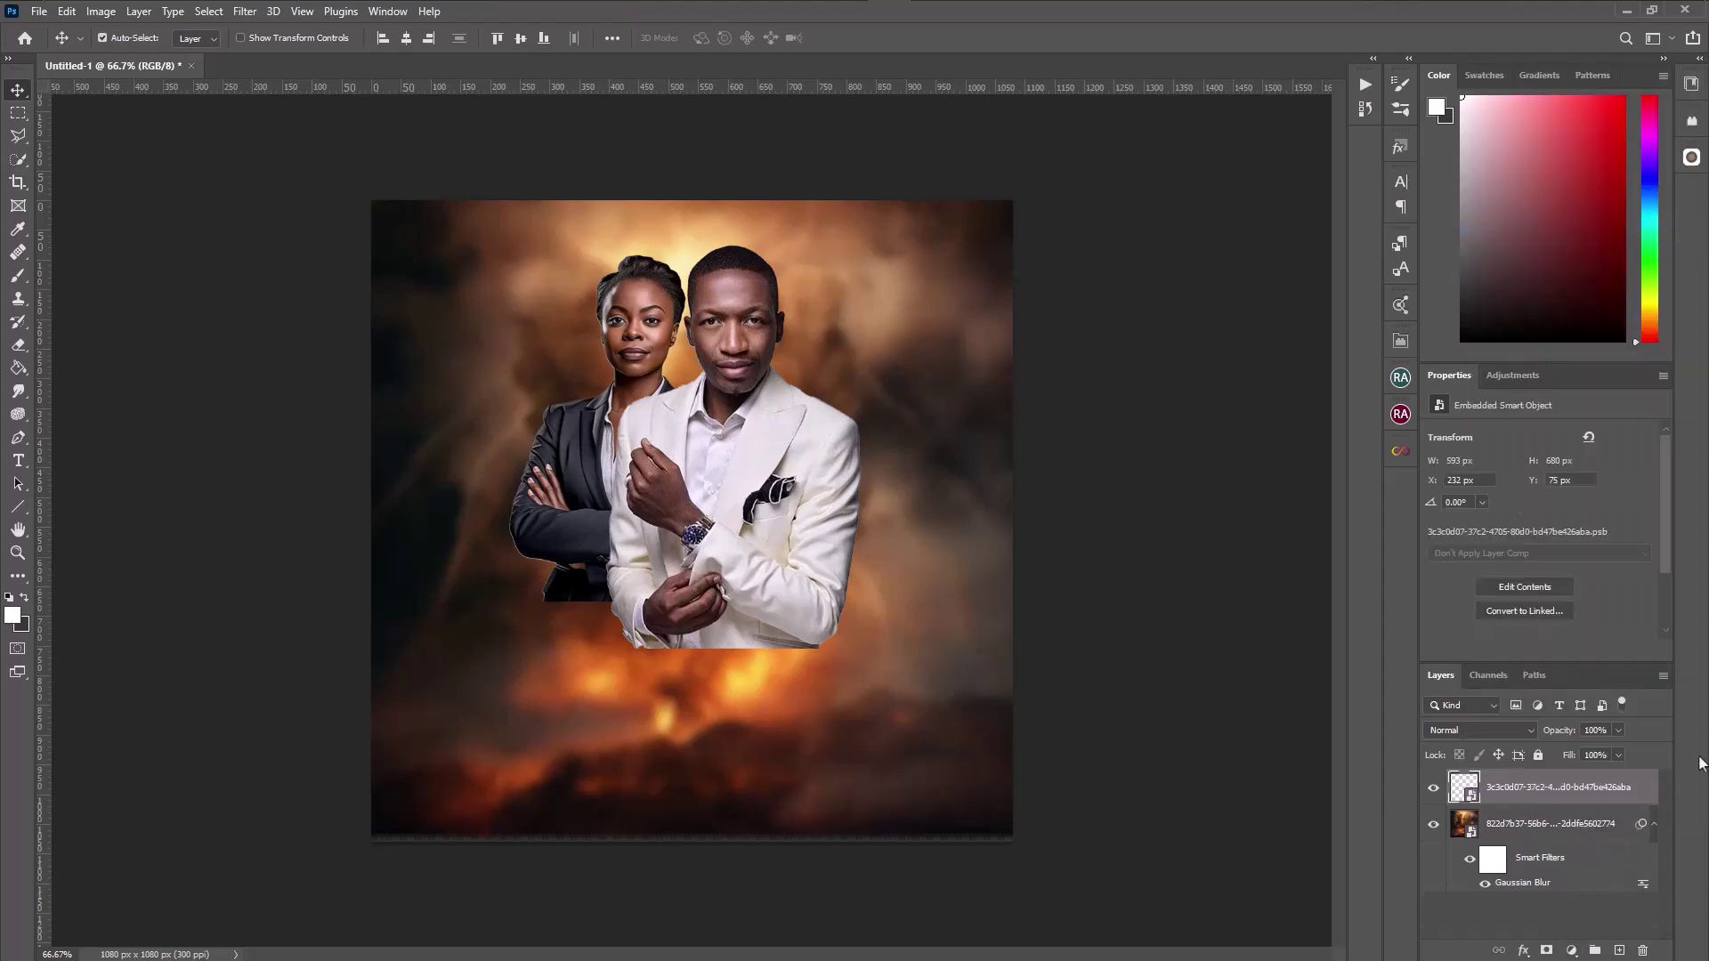
Apply the Topaz Detail 2 filter to the combined portraits and compare the result with the filter switched off and on.
click(245, 10)
mouse_move(356, 435)
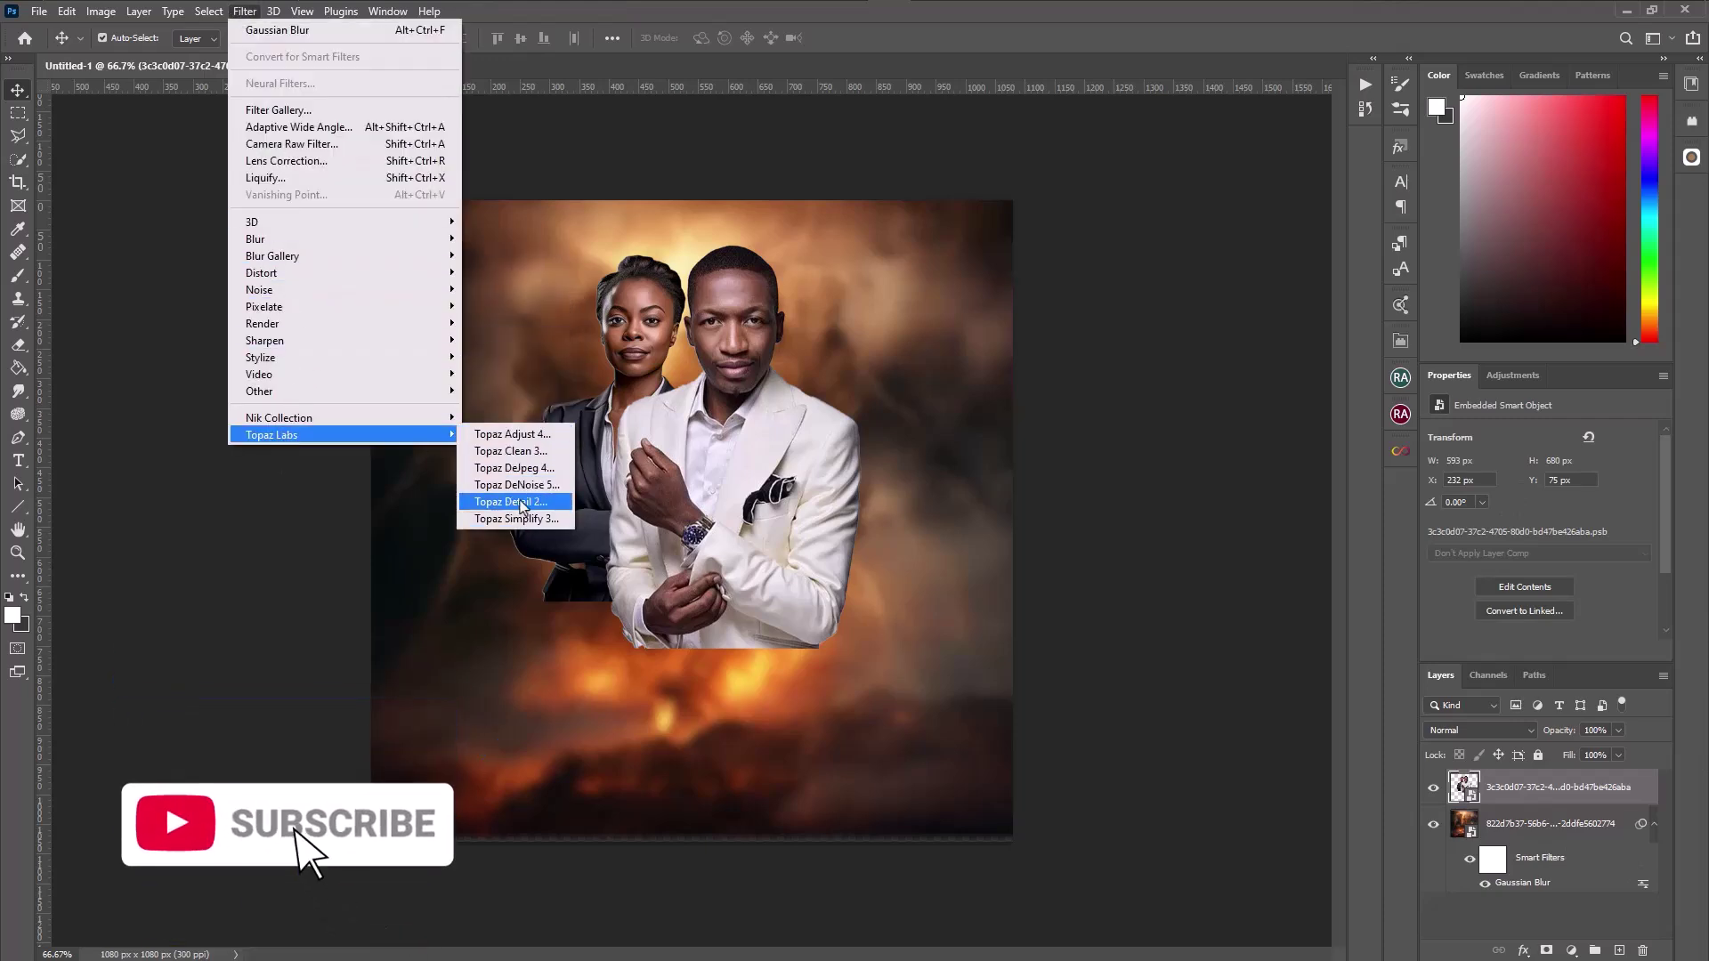
click(516, 501)
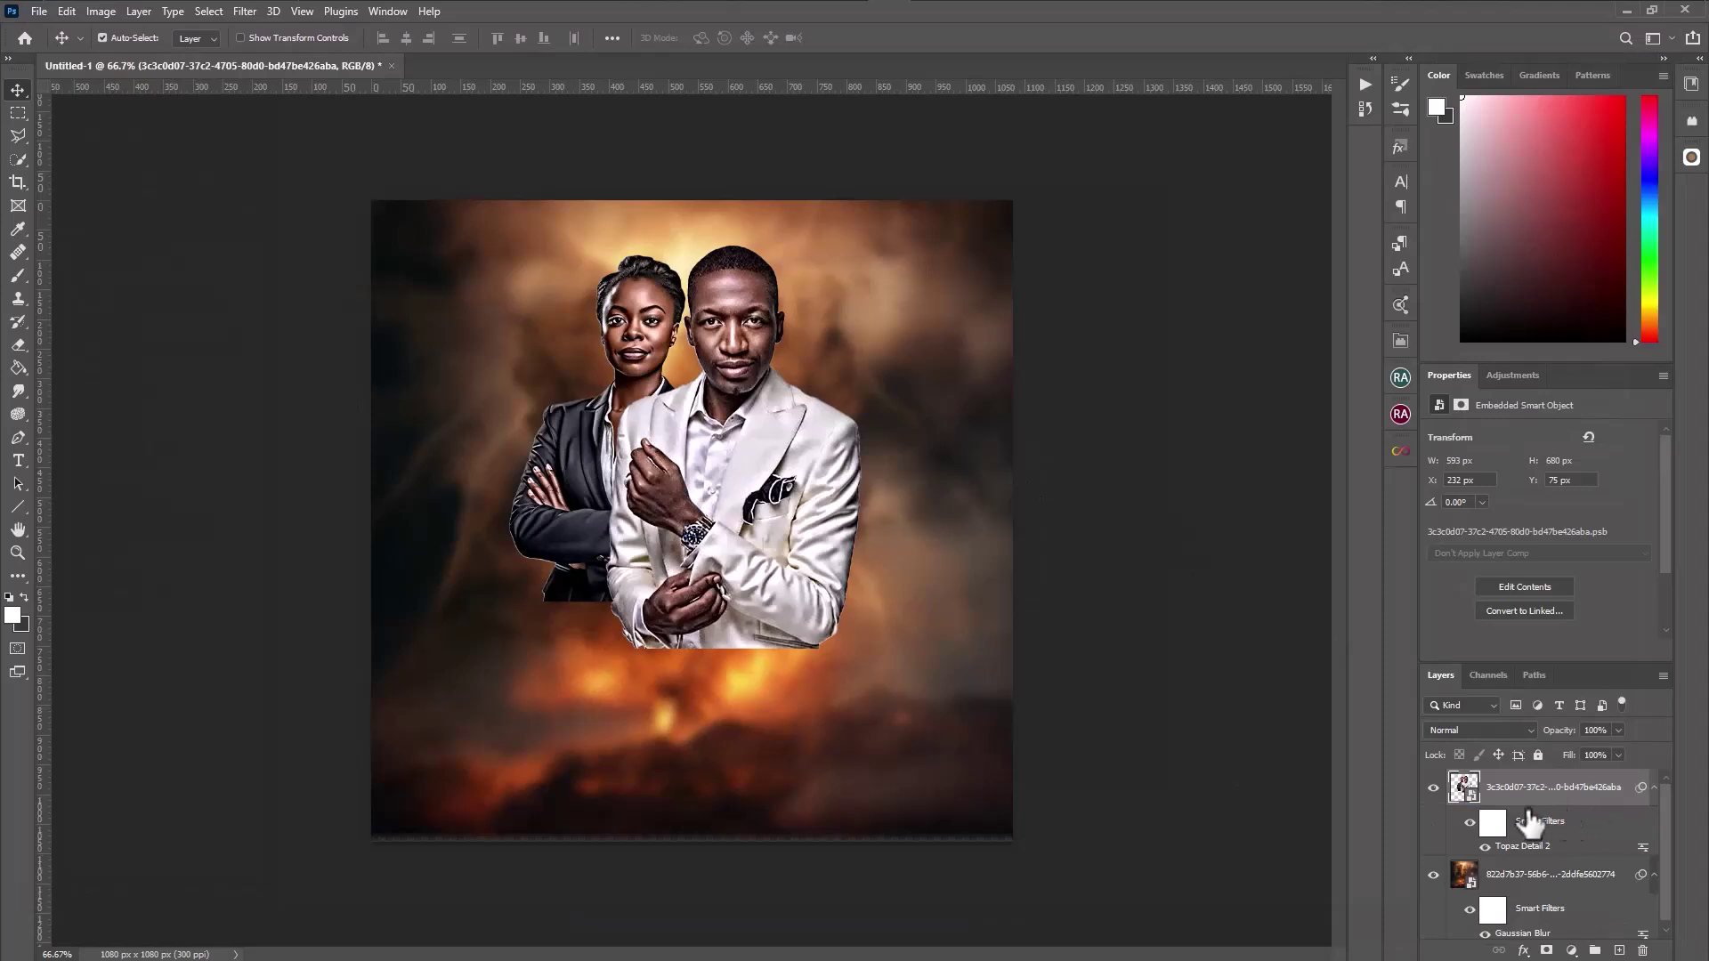
click(1470, 842)
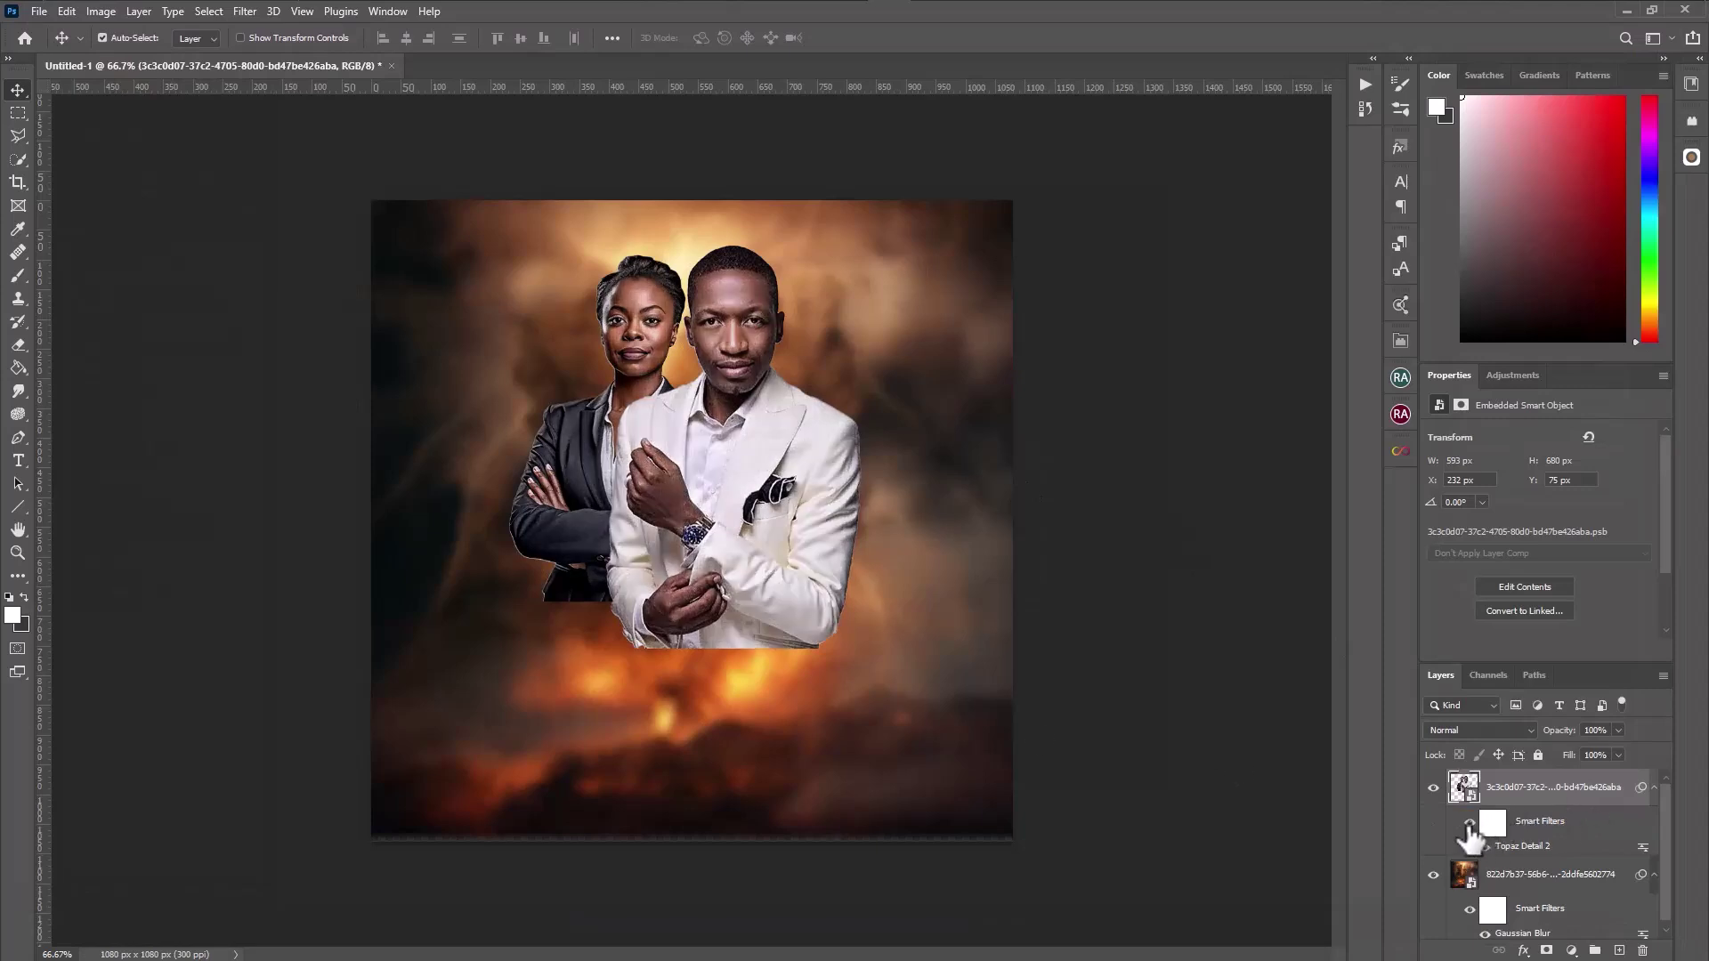
click(1471, 838)
click(1468, 828)
click(1469, 828)
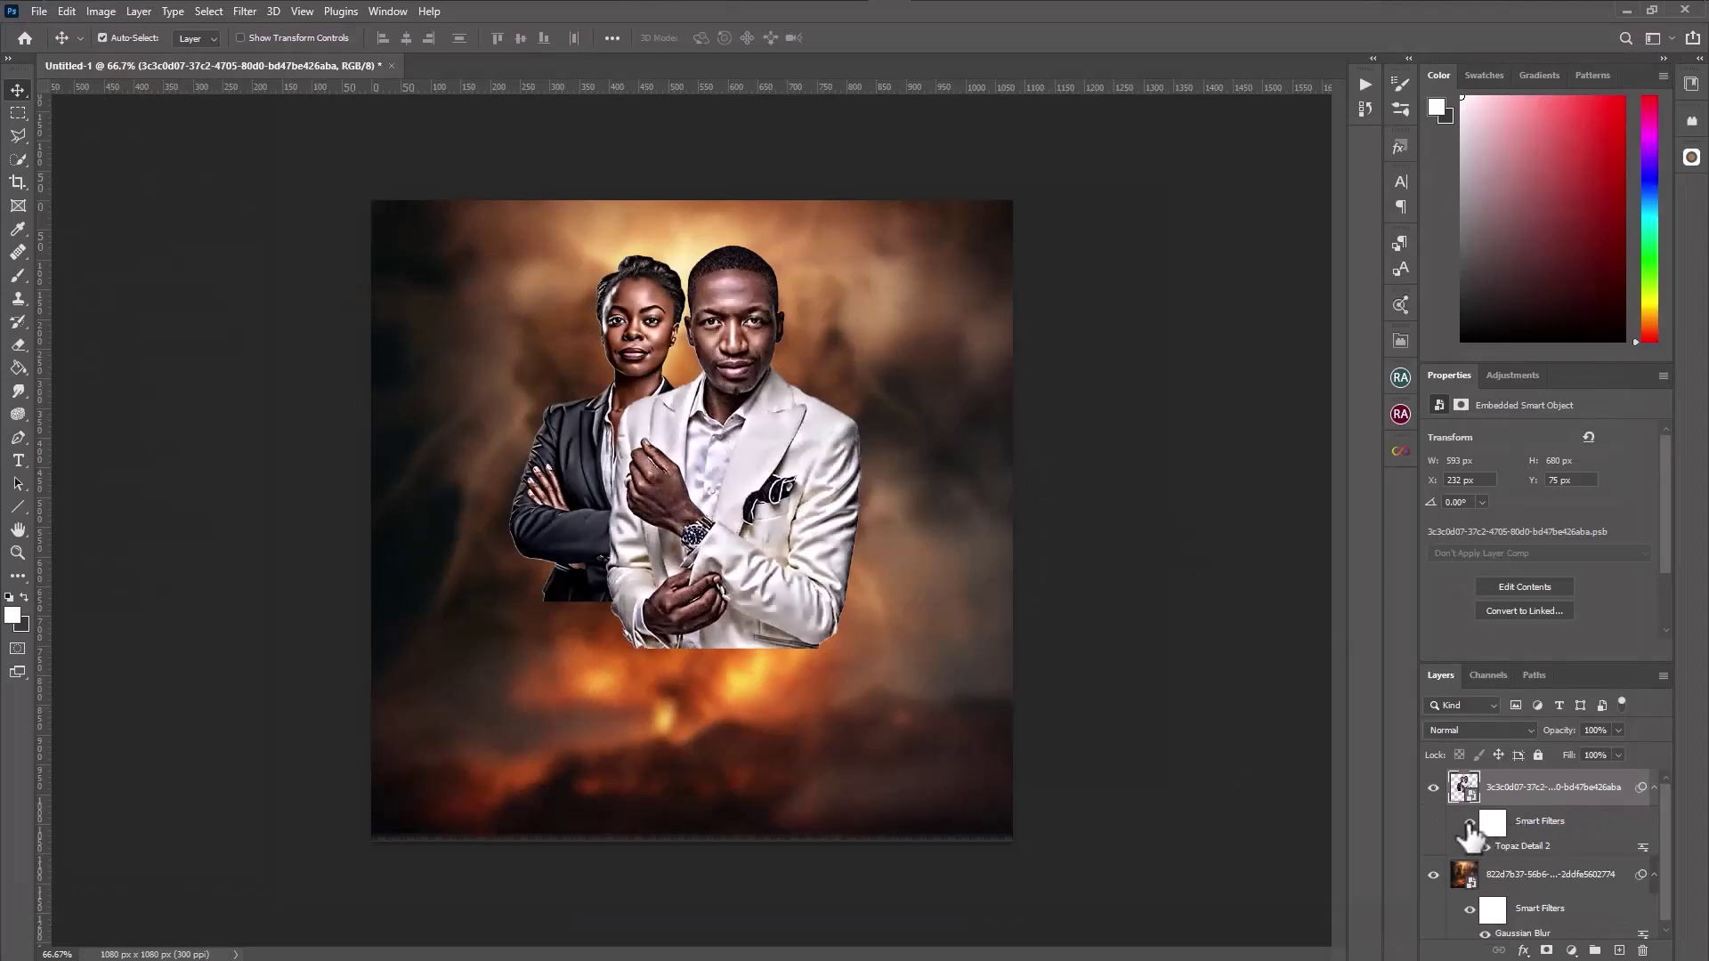
Add a layer mask to the portraits and fade out their lower part with a vertical black-to-white gradient.
click(1547, 951)
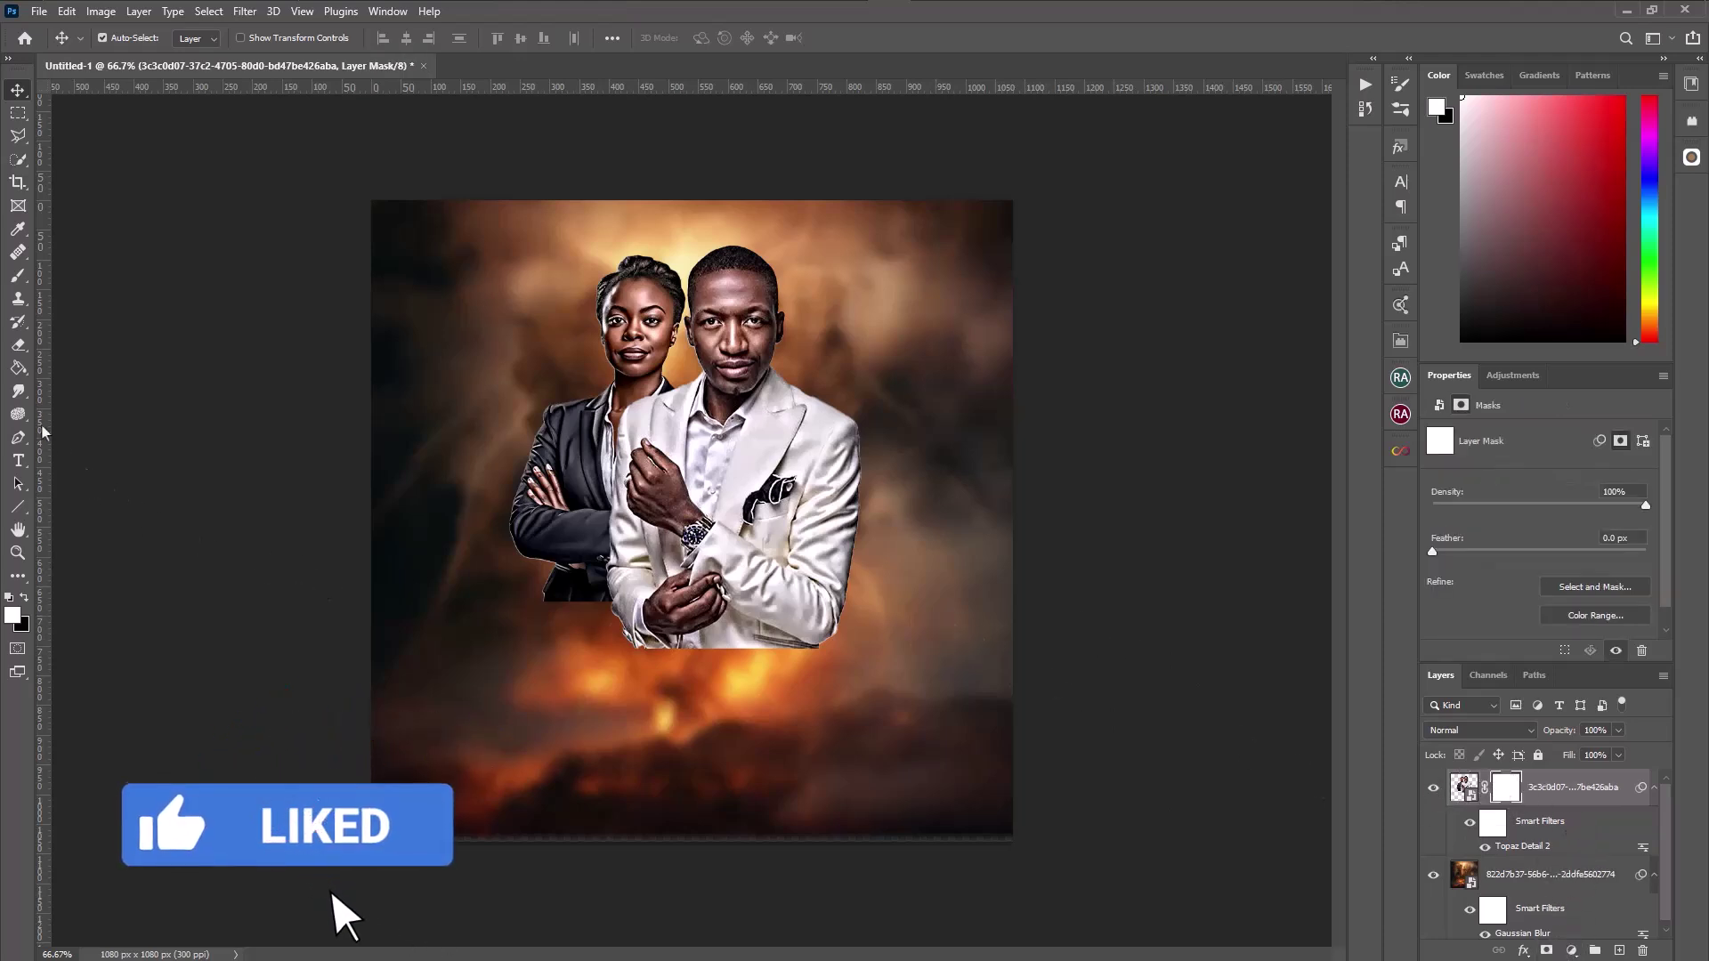
click(18, 367)
right_click(22, 368)
click(98, 366)
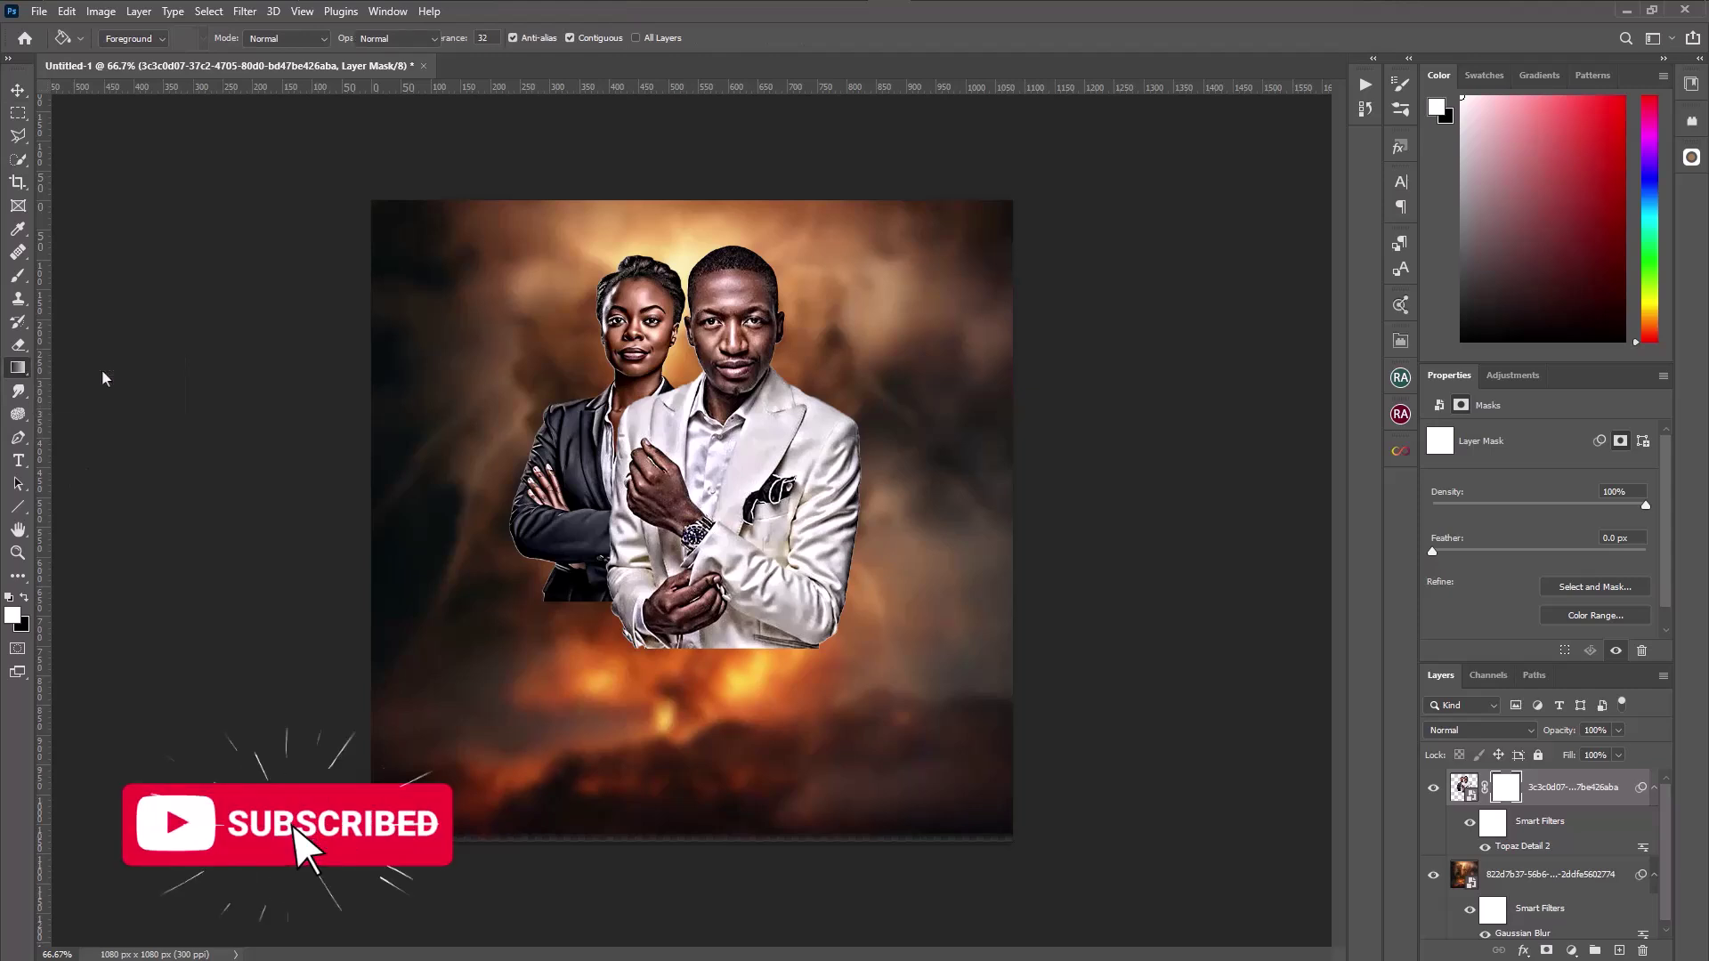
drag(700, 645, 706, 455)
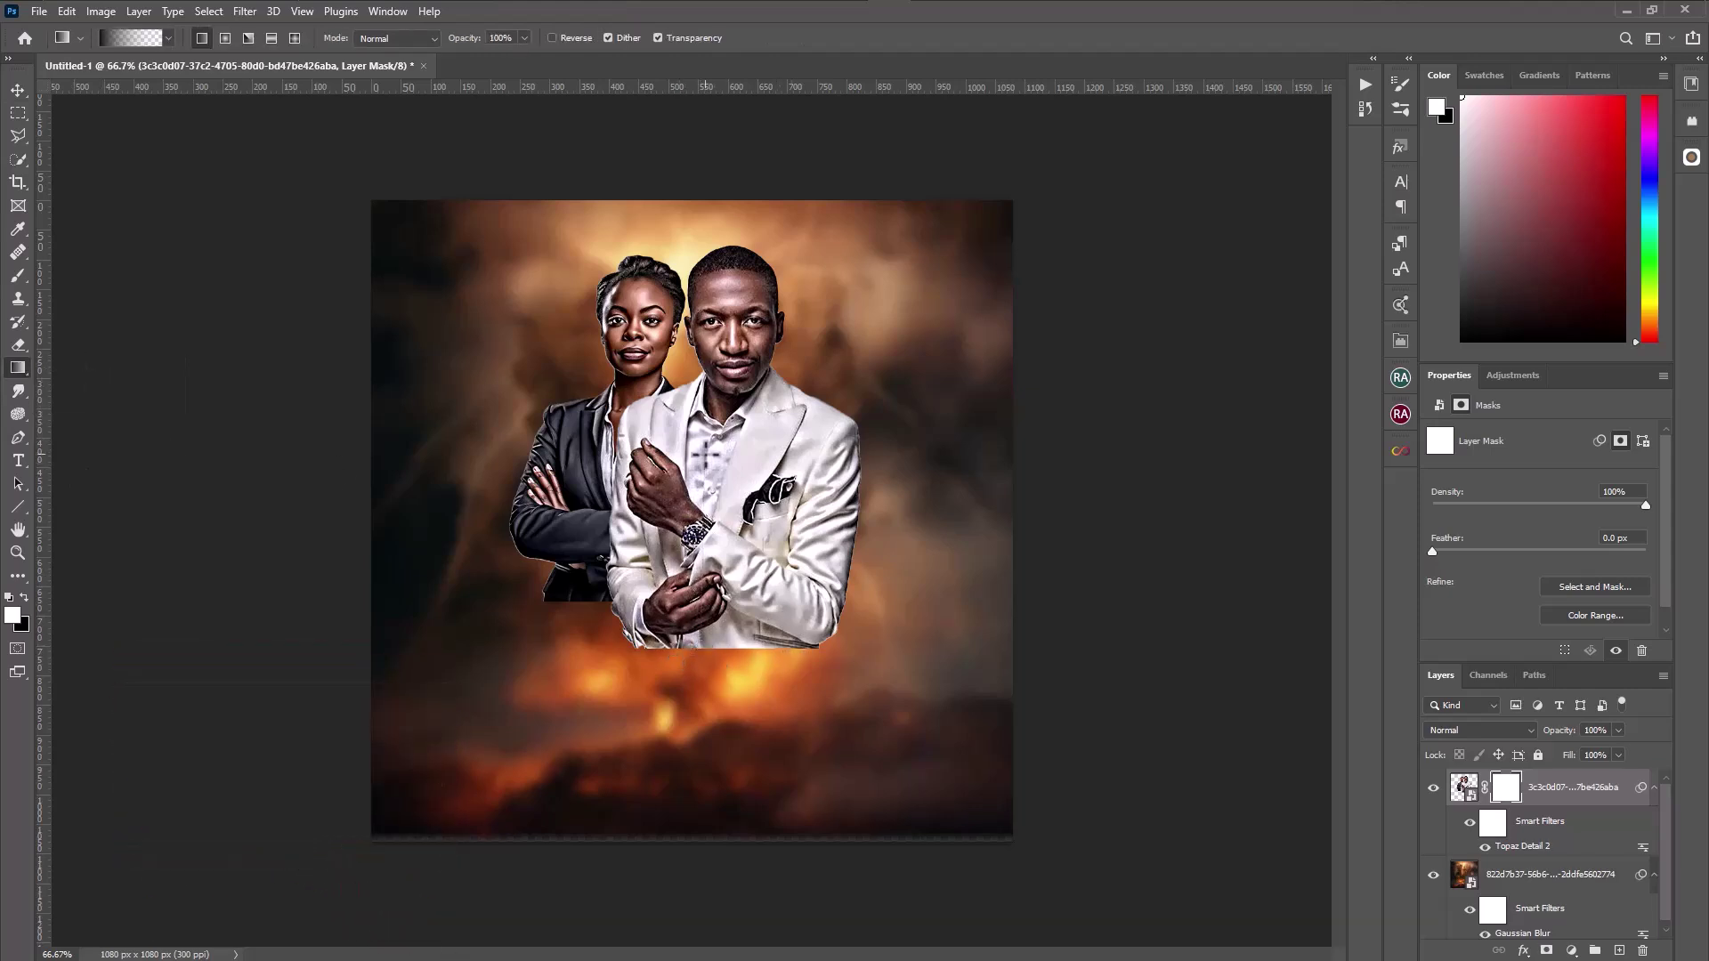
Paint white on the portraits' mask with a soft brush to restore the faded arms and jackets above the lower edge.
key(b)
key(x)
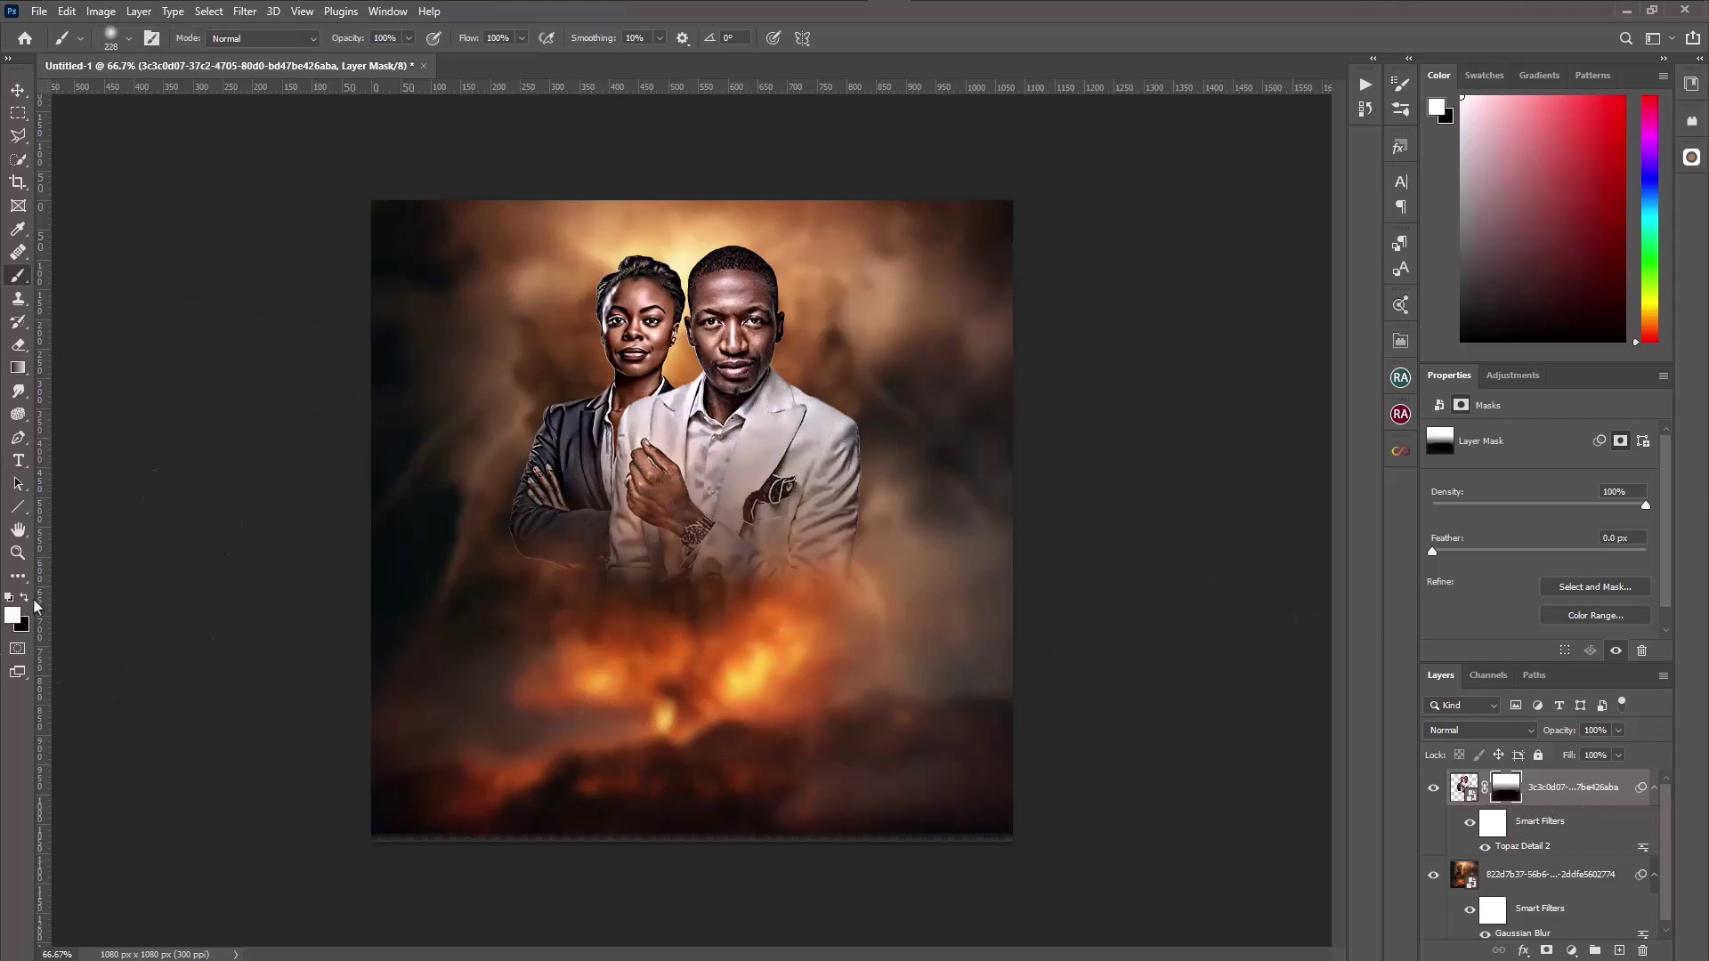
mouse_move(685, 456)
mouse_down()
mouse_move(522, 484)
mouse_move(897, 476)
mouse_move(679, 476)
mouse_move(862, 414)
mouse_up()
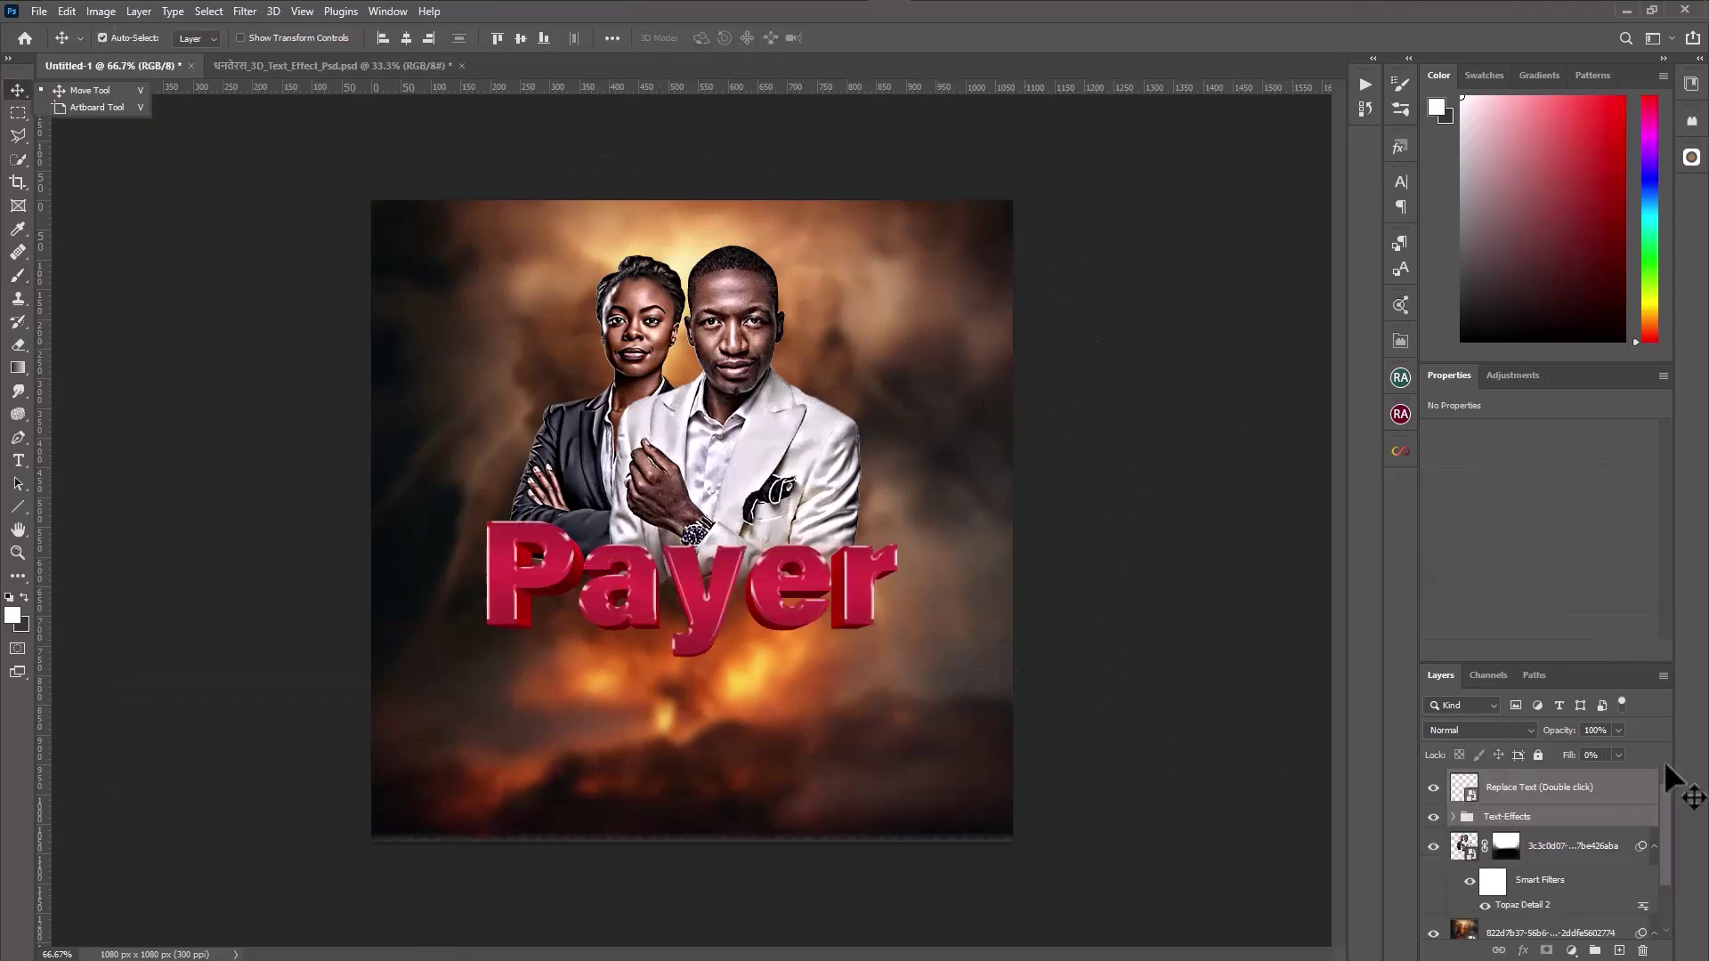
Place the embedded Fan_Into_Flame-removebg-preview.png logo at about 58 × 96 px in the flyer's upper-left corner, and slightly shrink the portraits and title.
click(1627, 792)
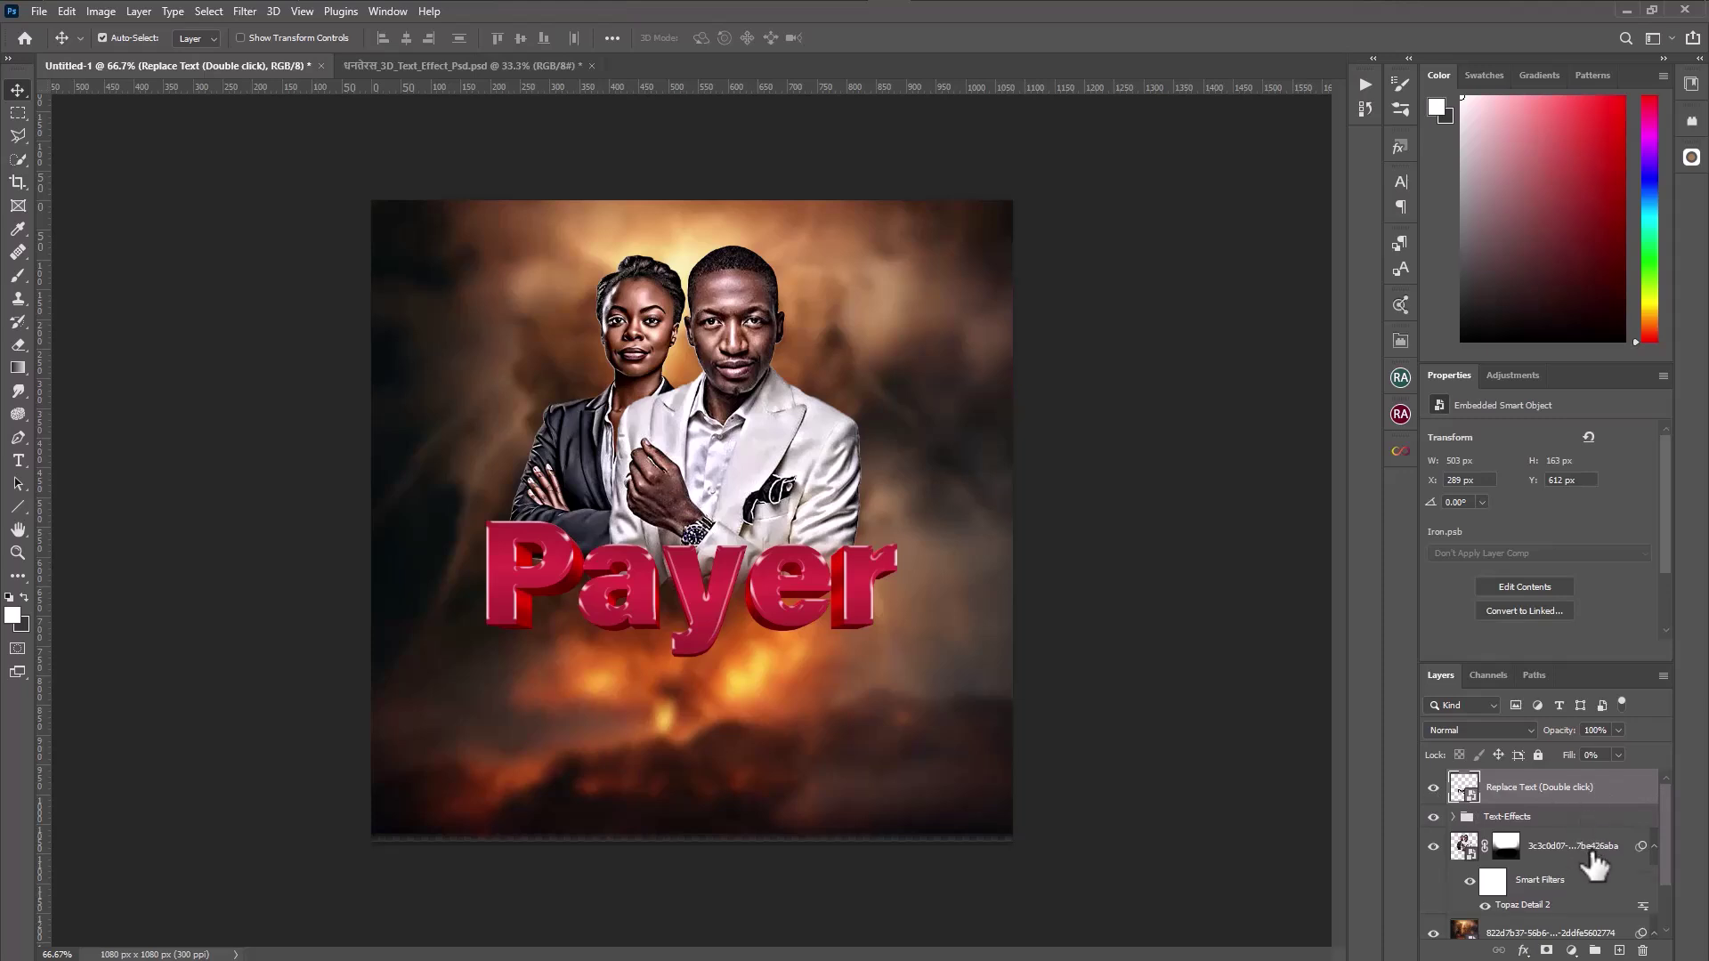
click(1653, 846)
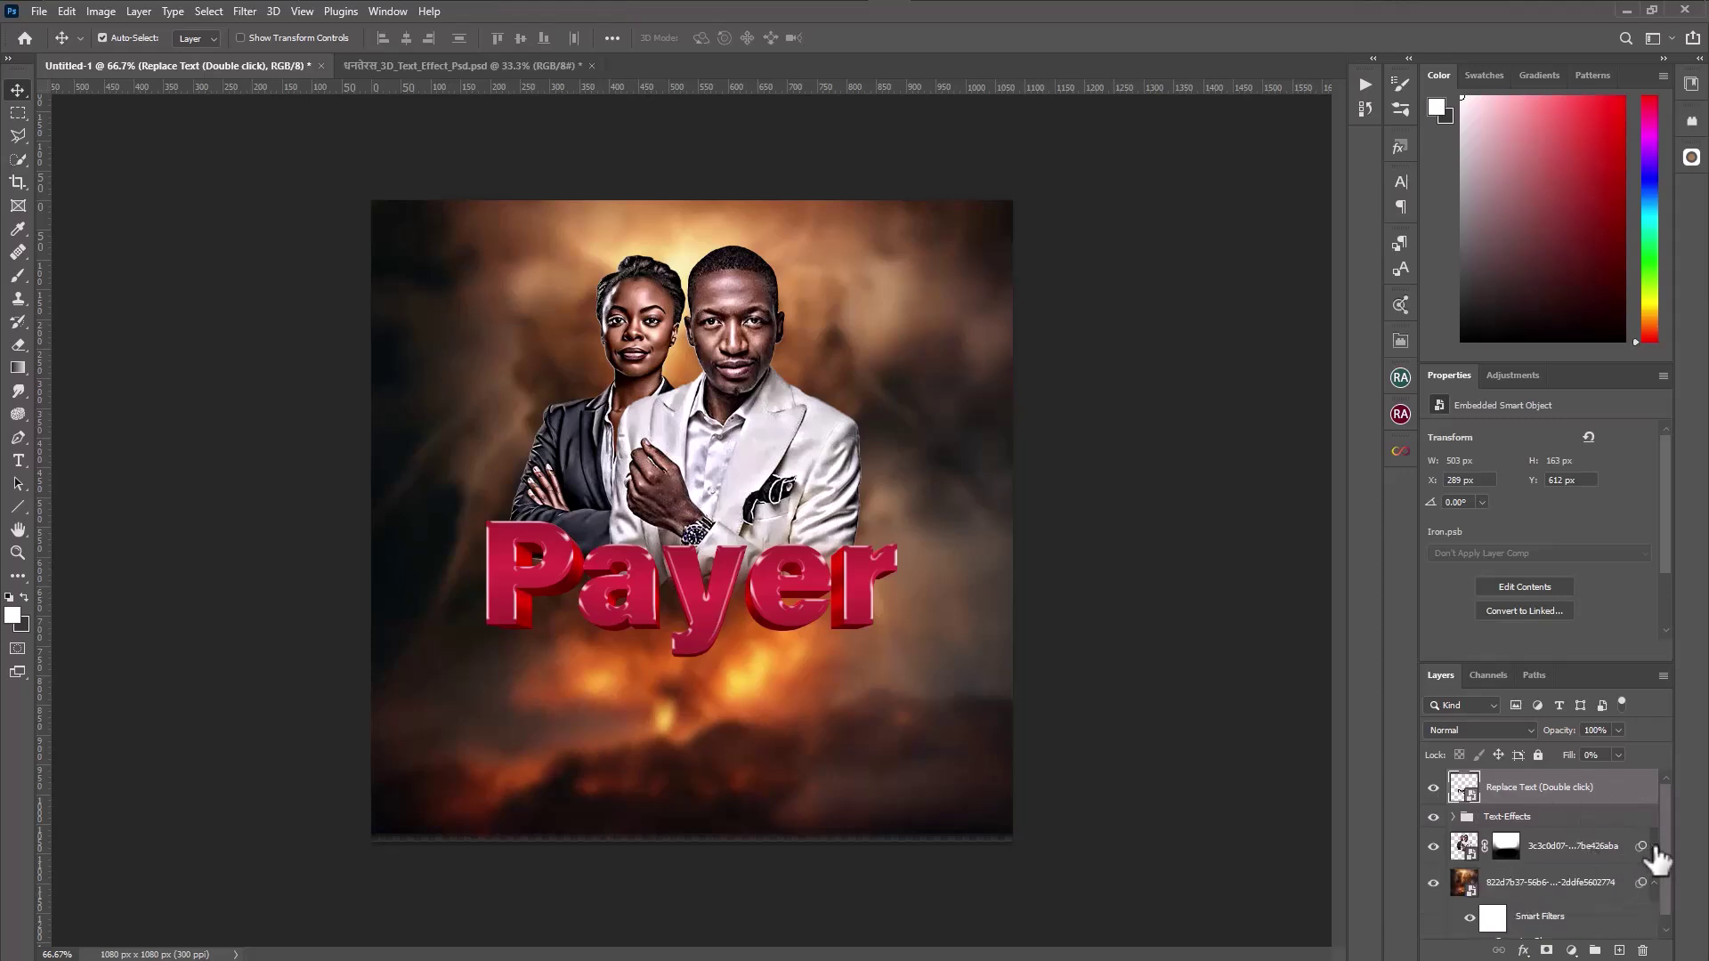
click(38, 12)
click(87, 380)
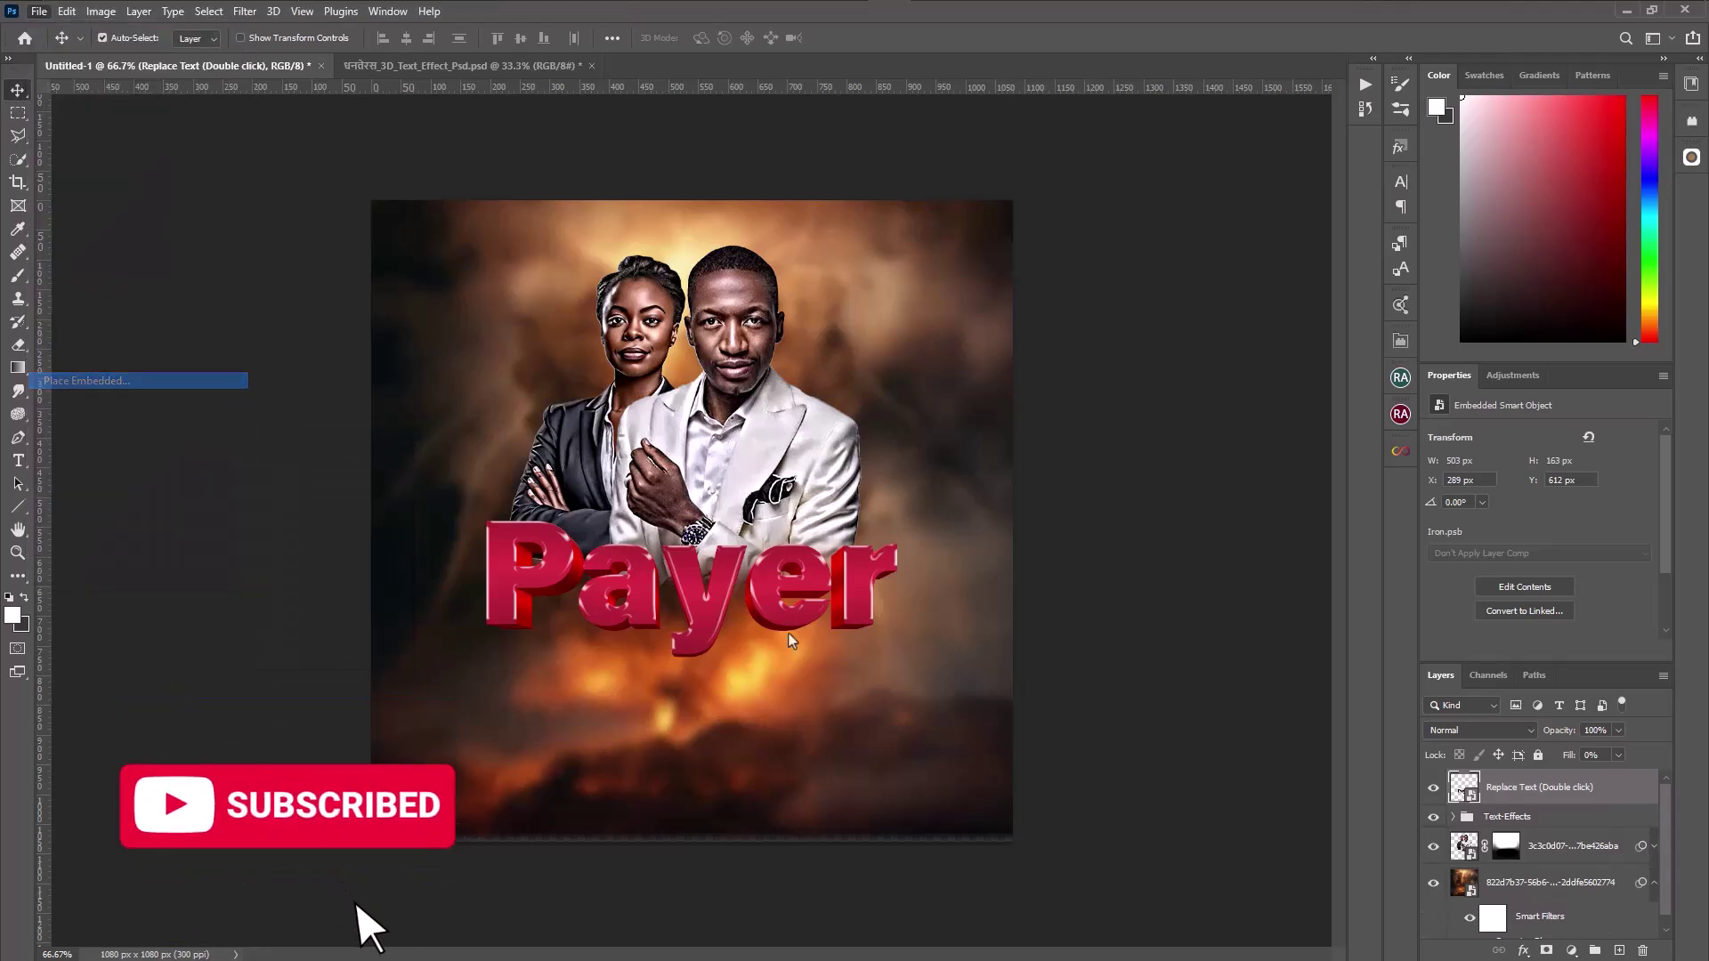
drag(692, 843, 419, 267)
key(Return)
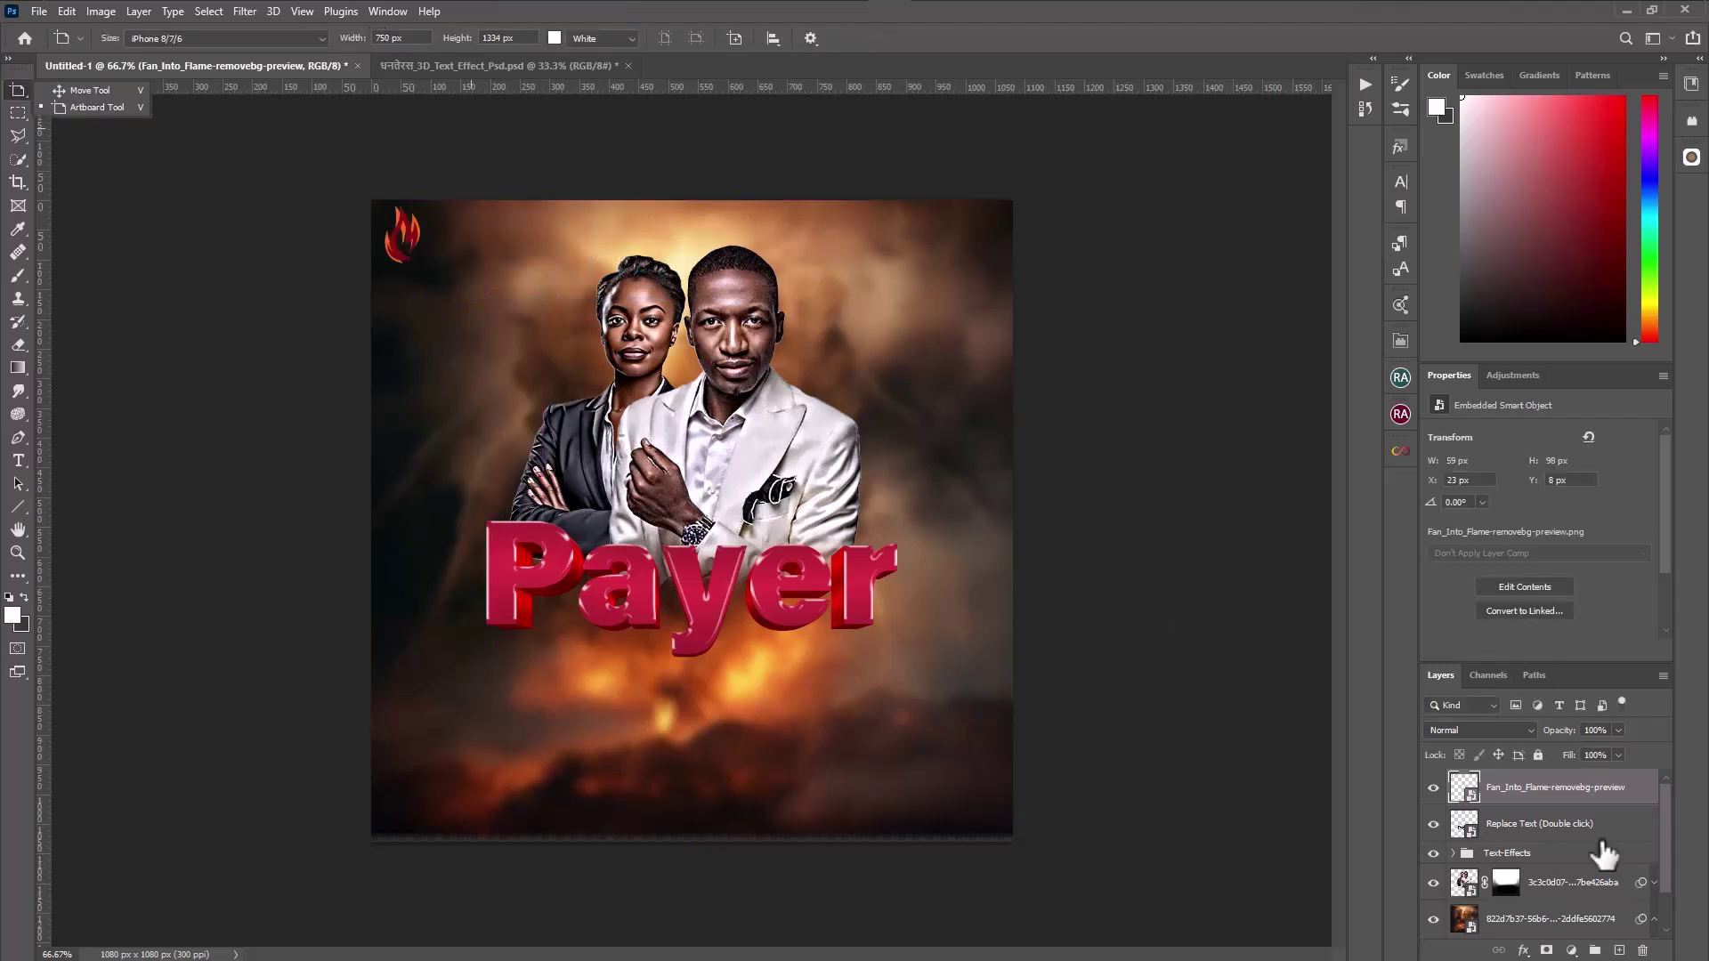
click(1607, 828)
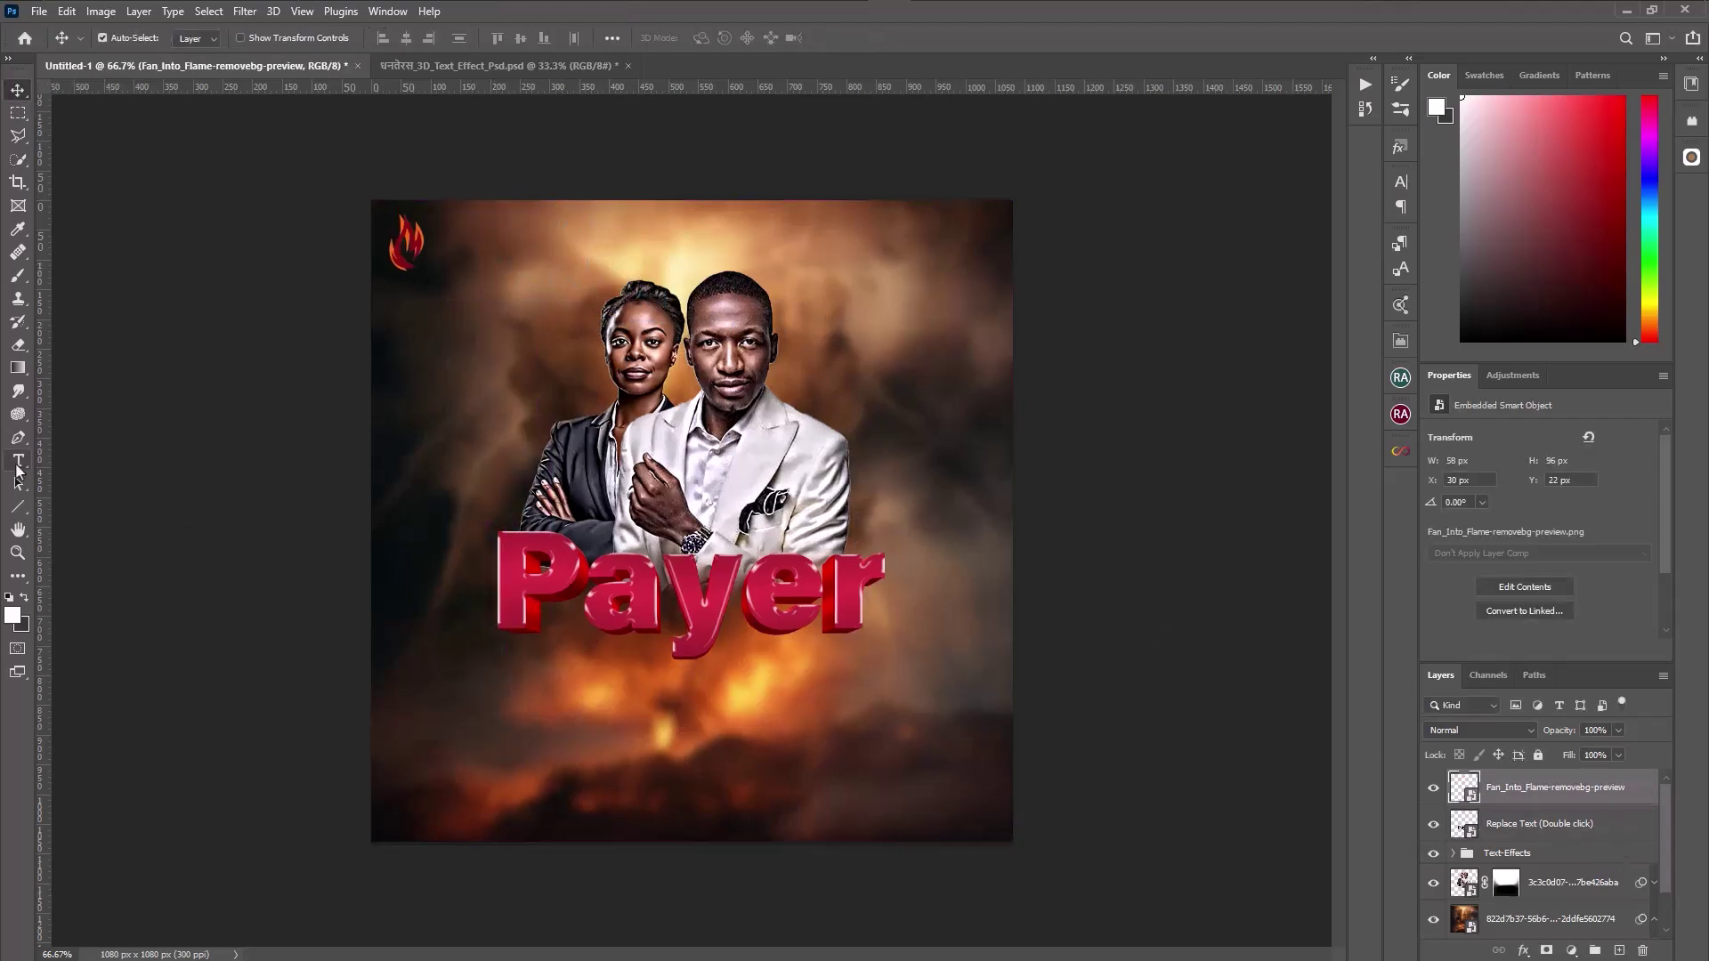
Add the white 7 pt Poppins Medium heading "Believers Chapel Int. Presents" at the flyer's top centre and 6 pt "Your Text Name" captions beside both portraits.
click(17, 467)
click(585, 223)
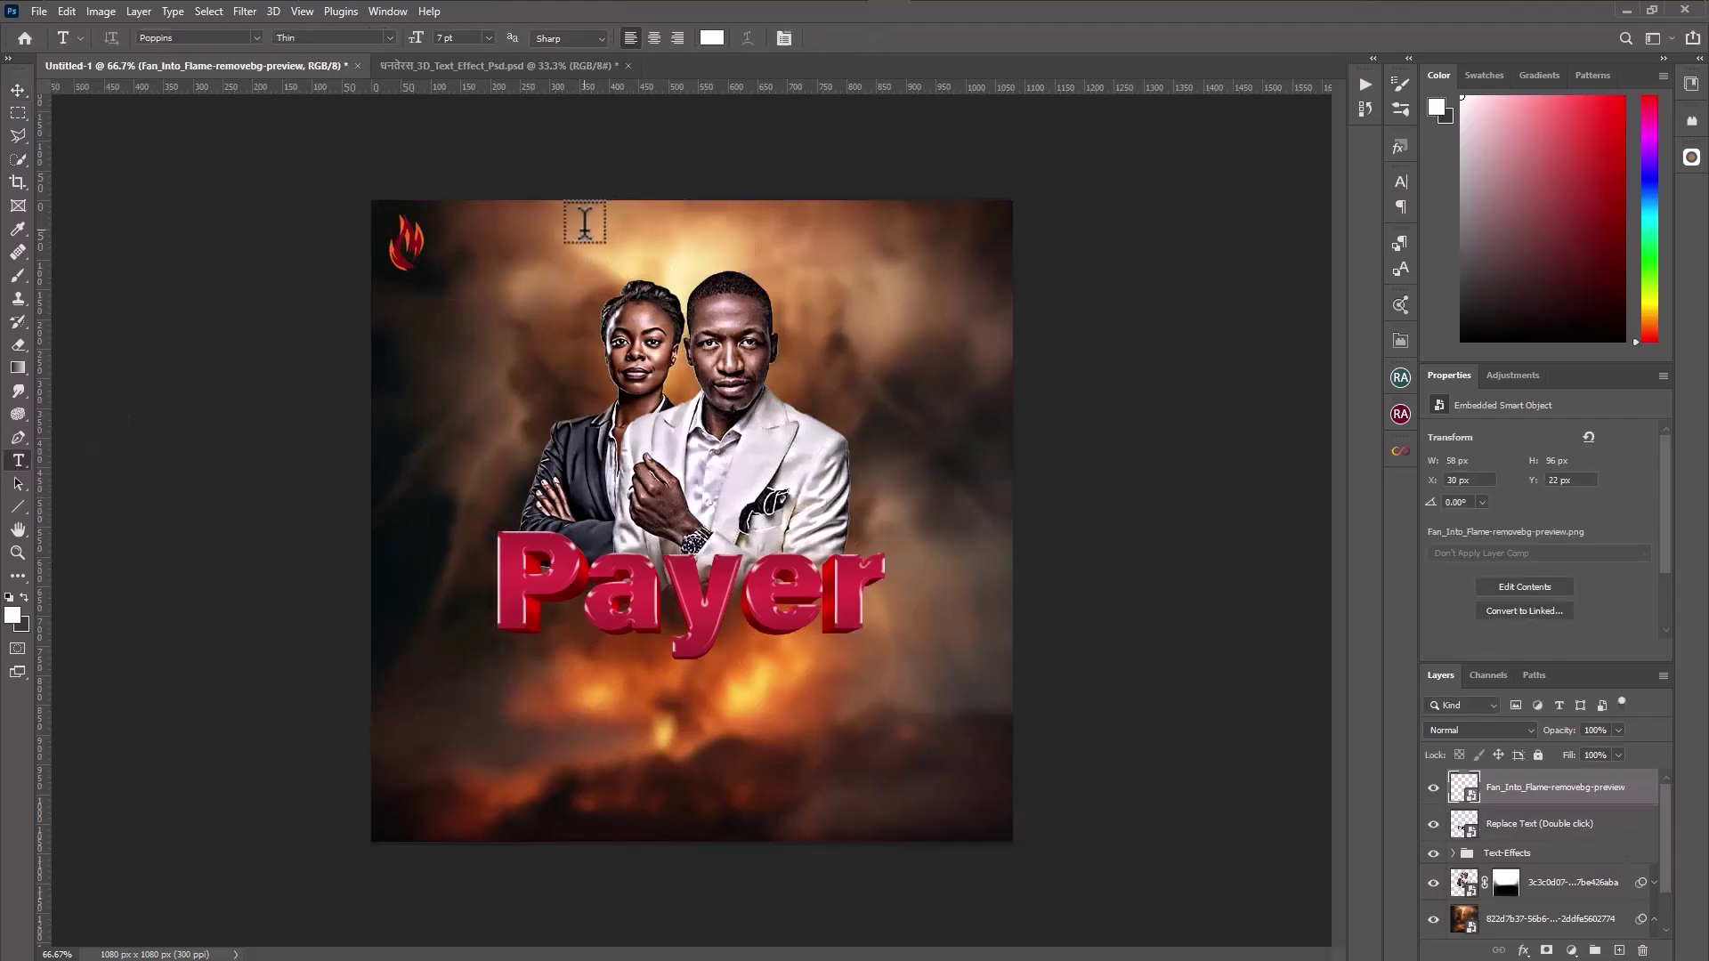
click(585, 224)
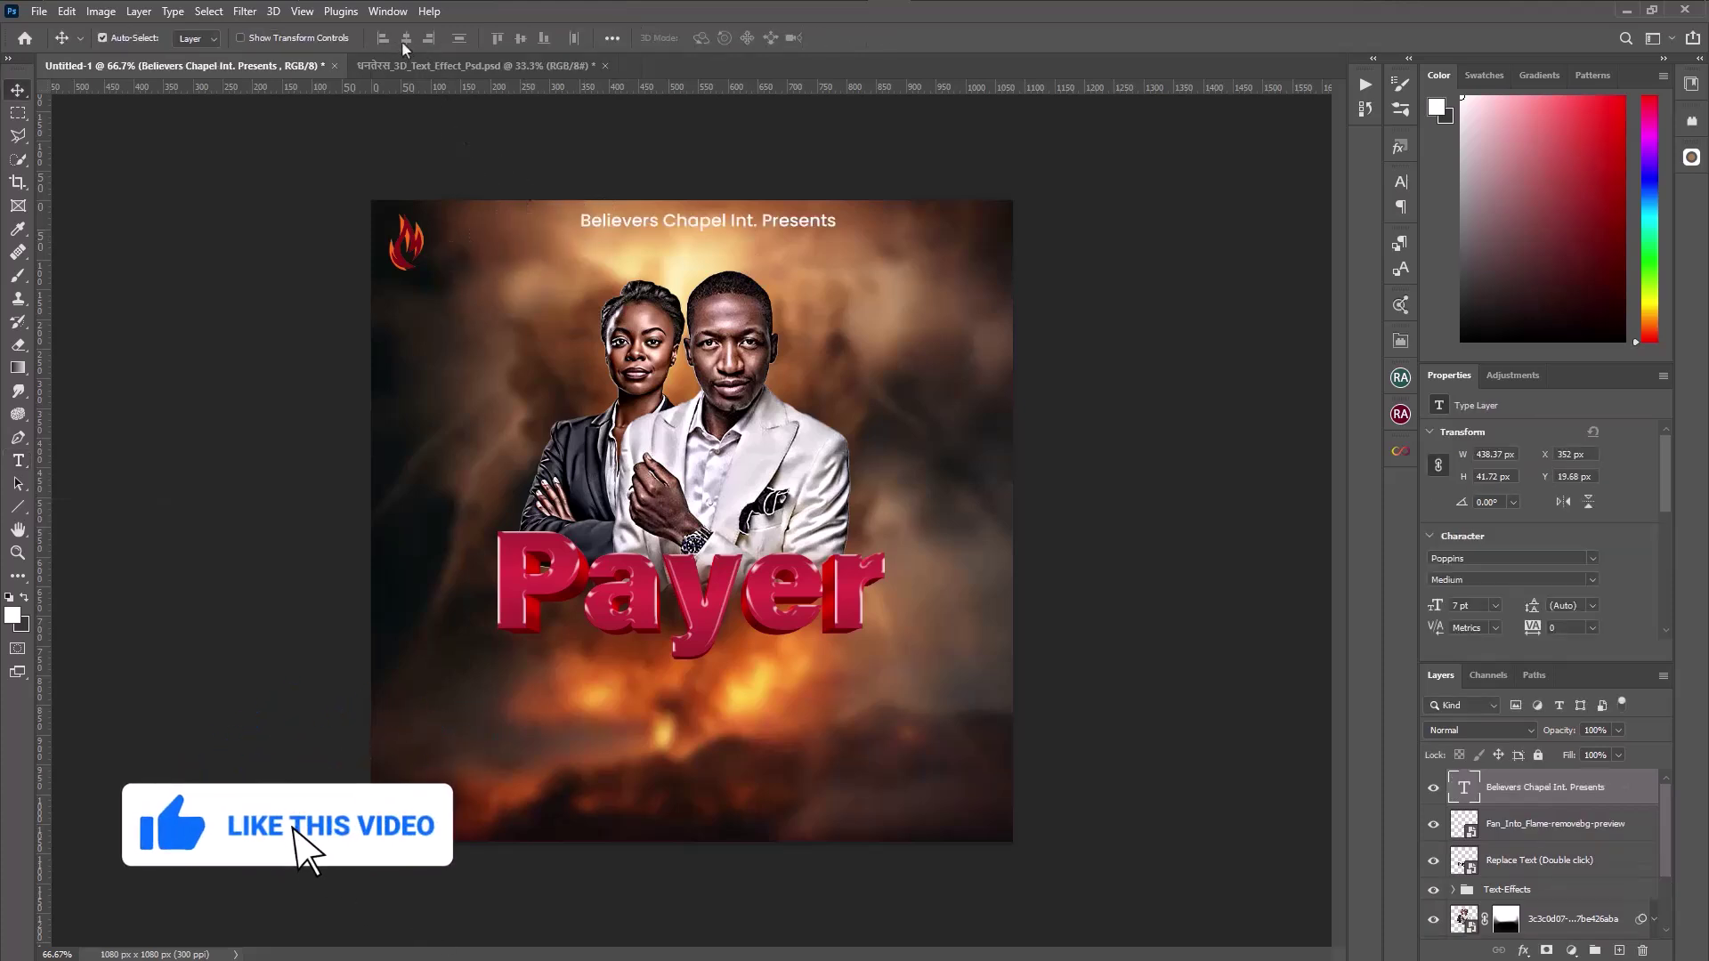
click(18, 460)
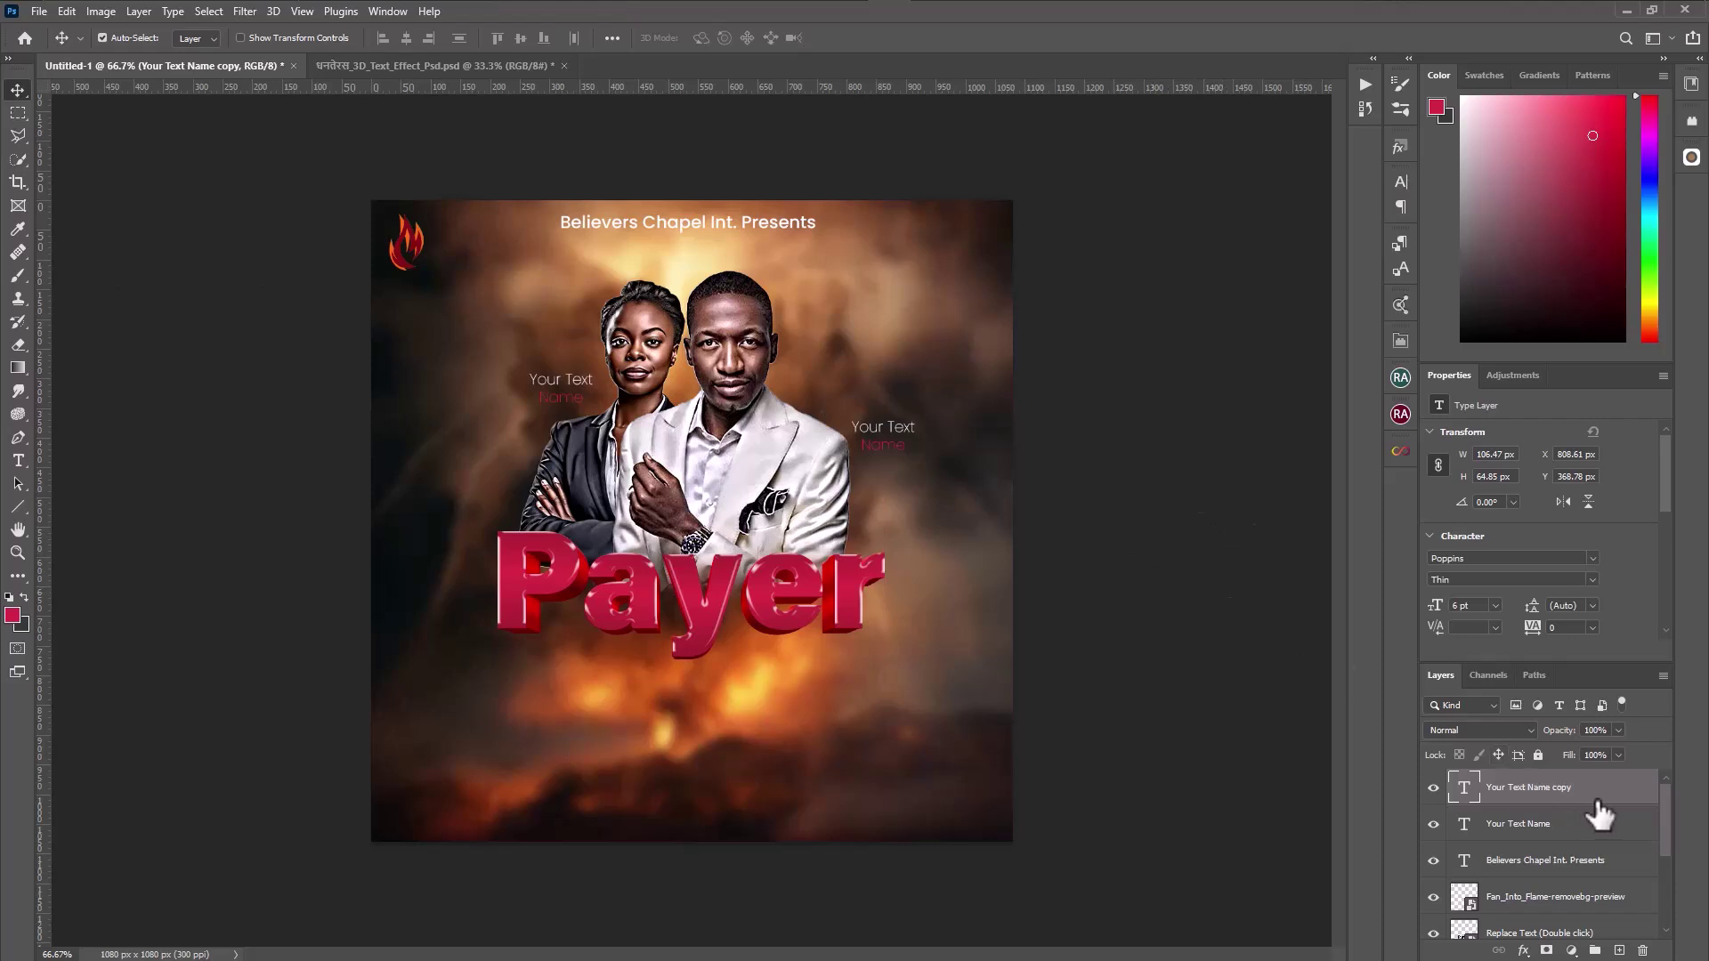
Place the embedded crowd photo download (2).jfif directly above the background, scaled to about 1001 × 667 px over the flyer's upper-left area.
scroll(1599, 815, down, 3)
click(1586, 877)
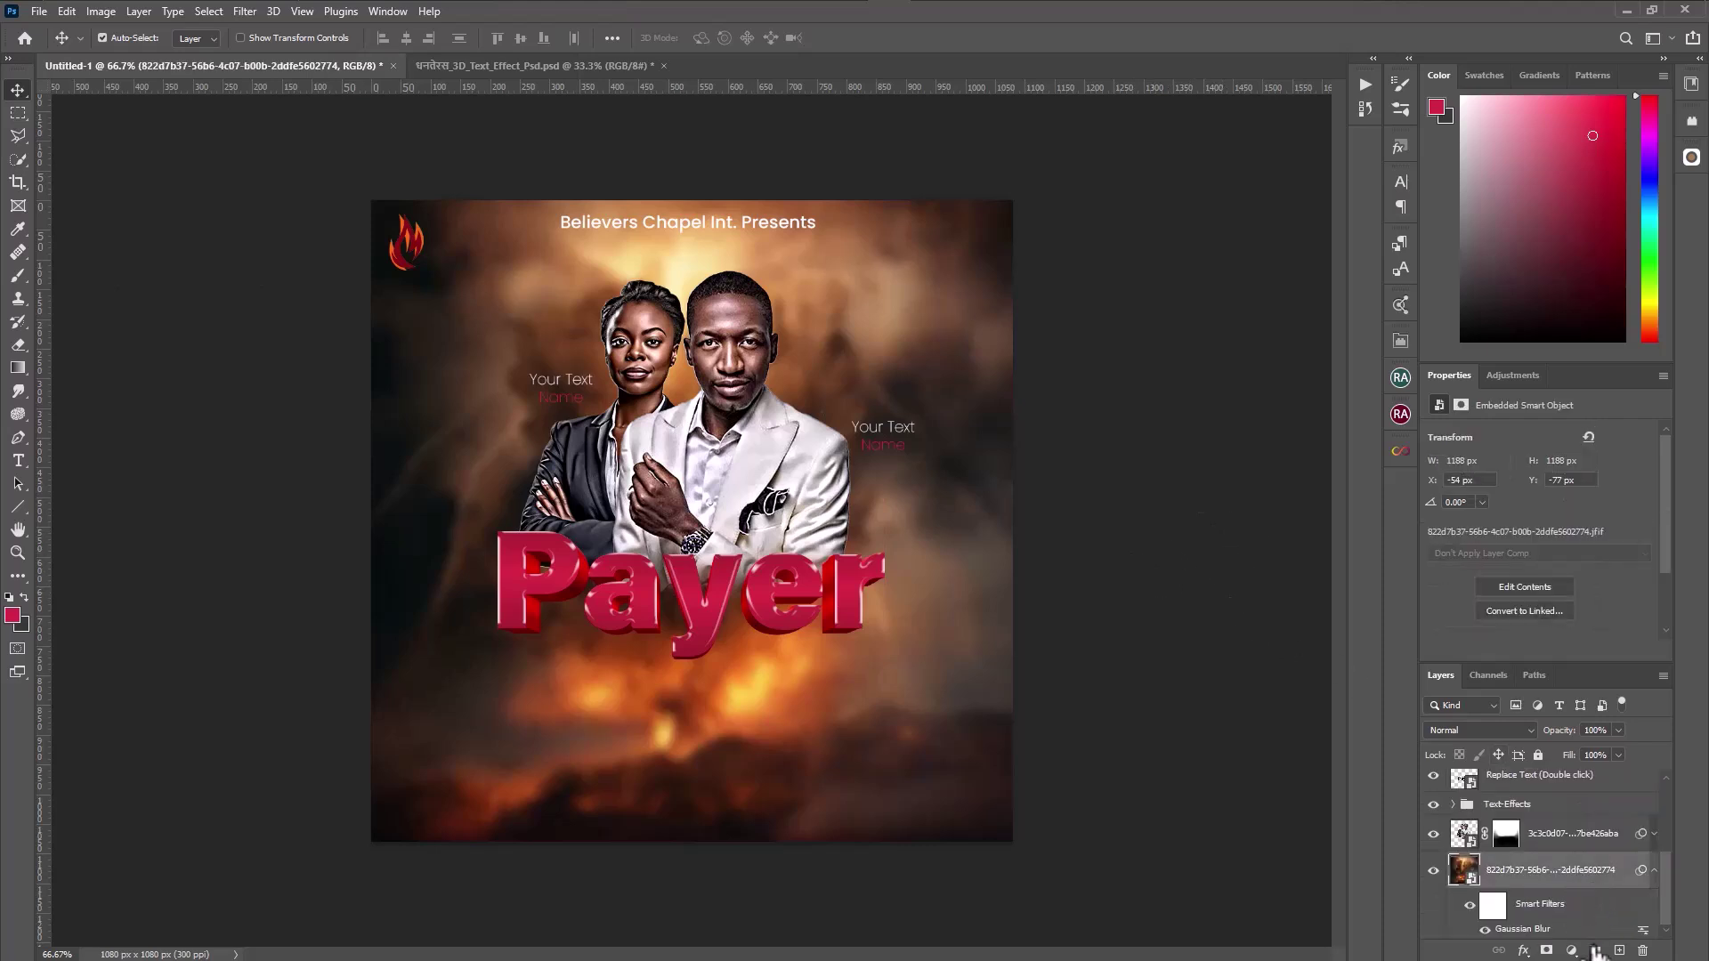
click(41, 12)
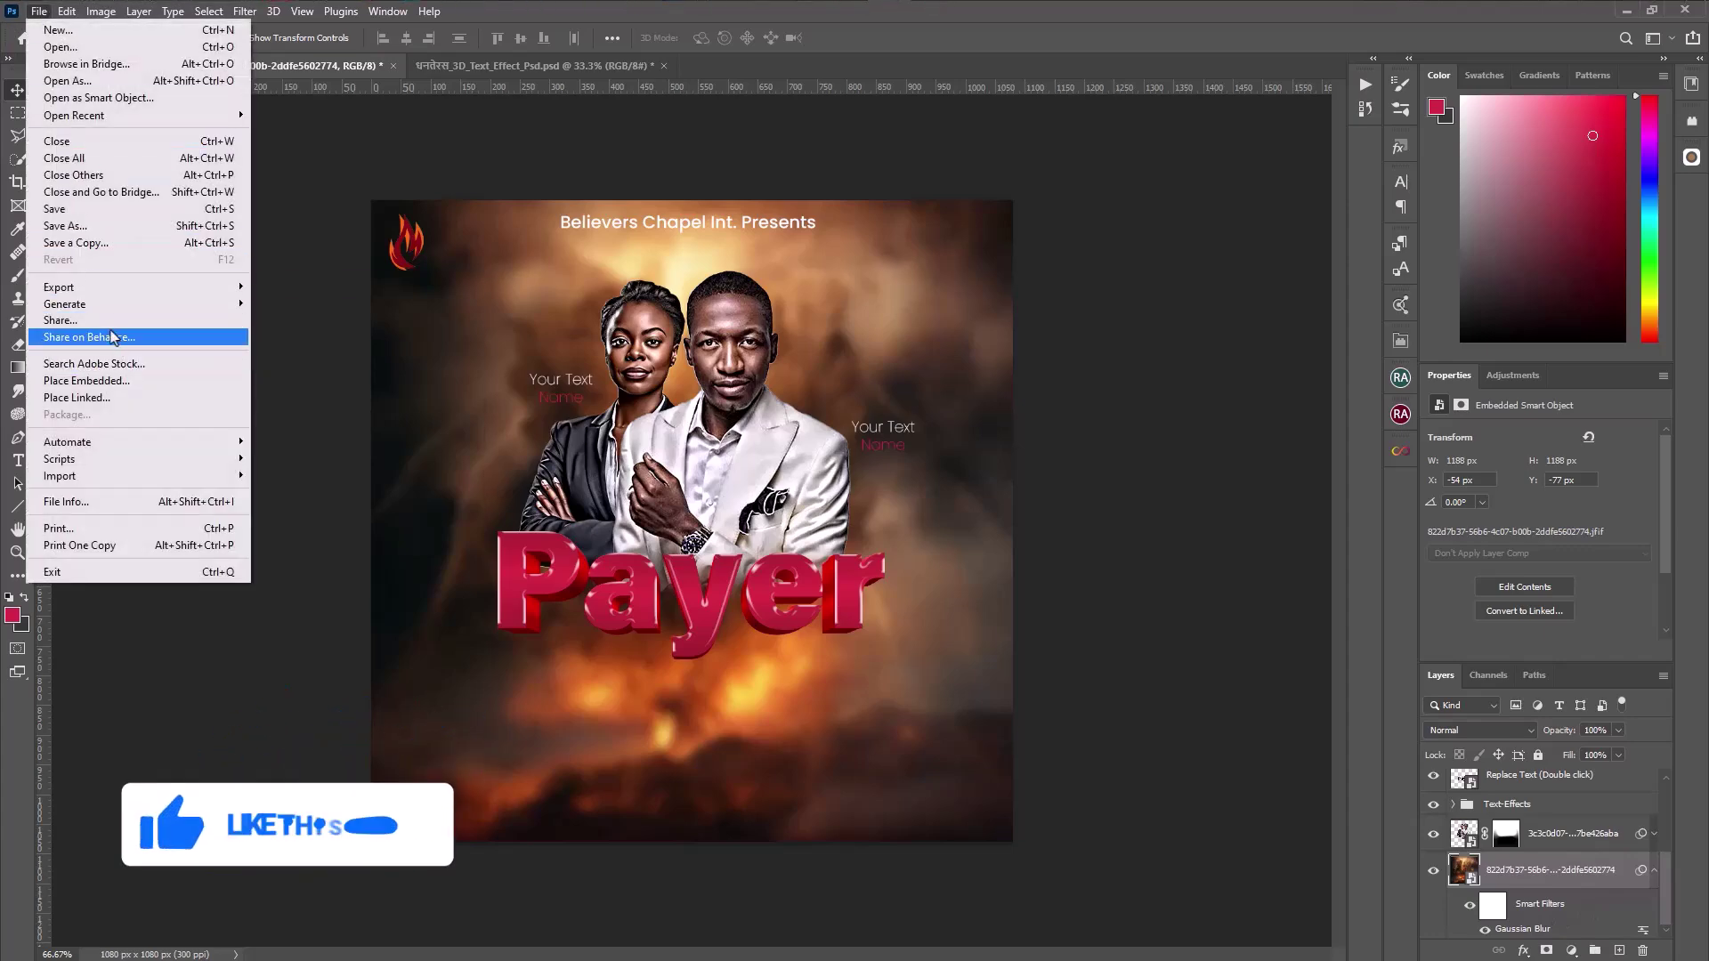
click(114, 381)
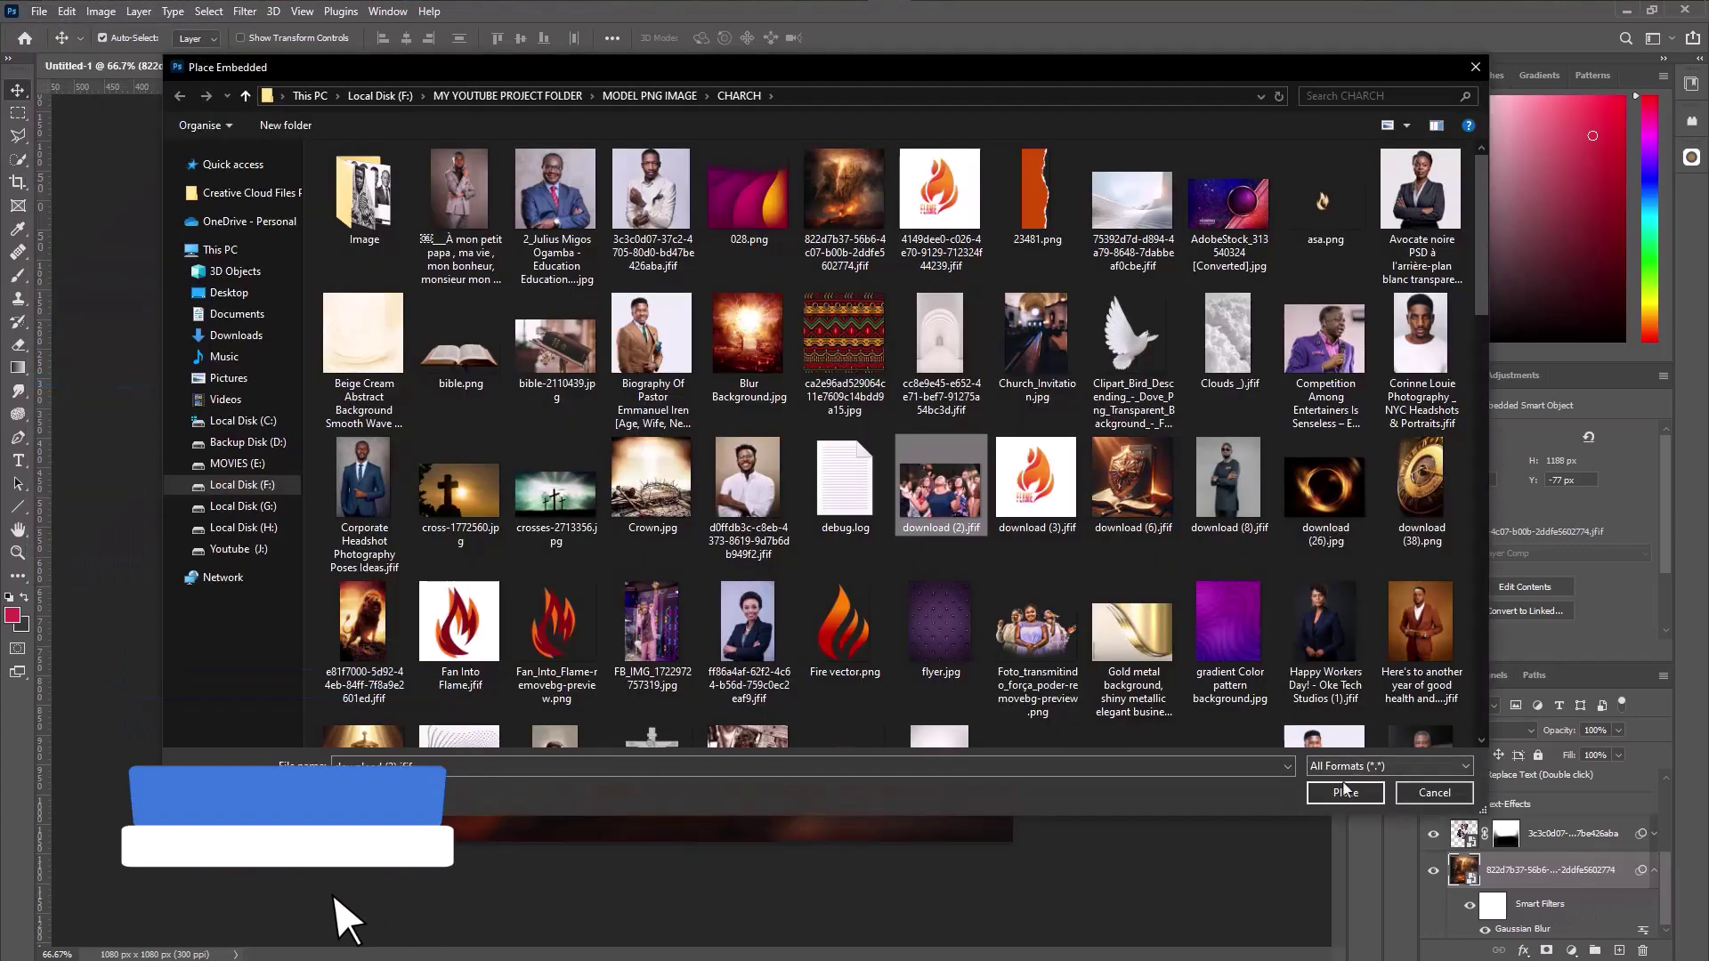
click(1342, 792)
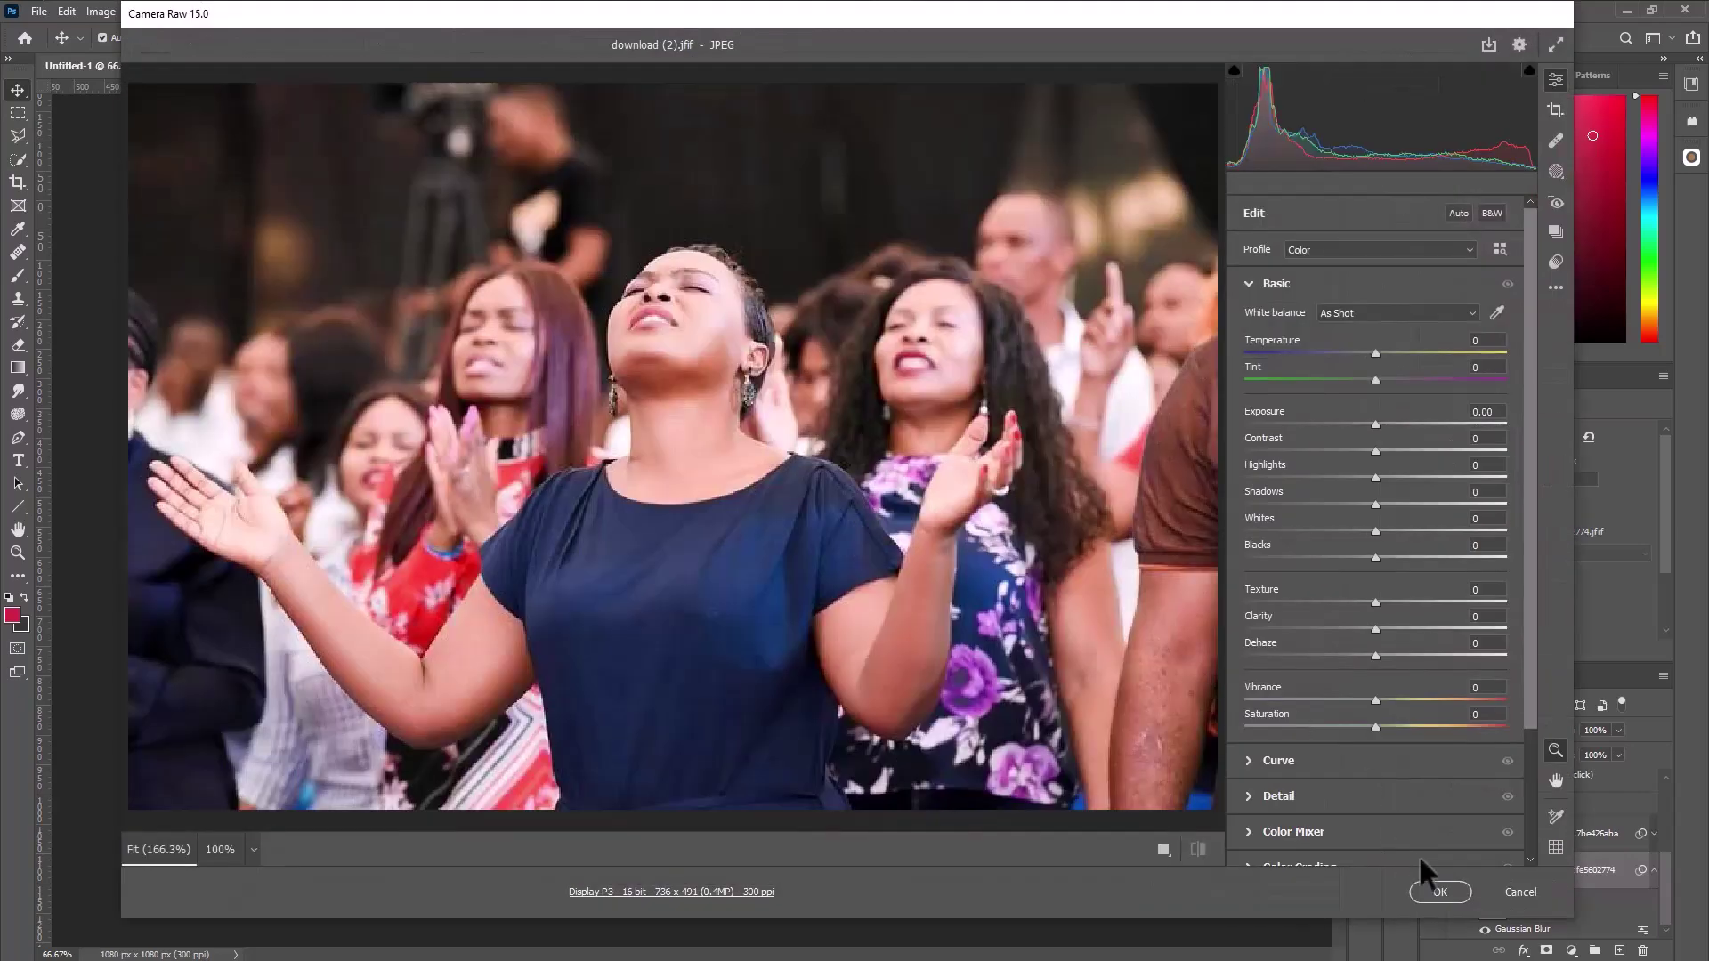
click(1440, 892)
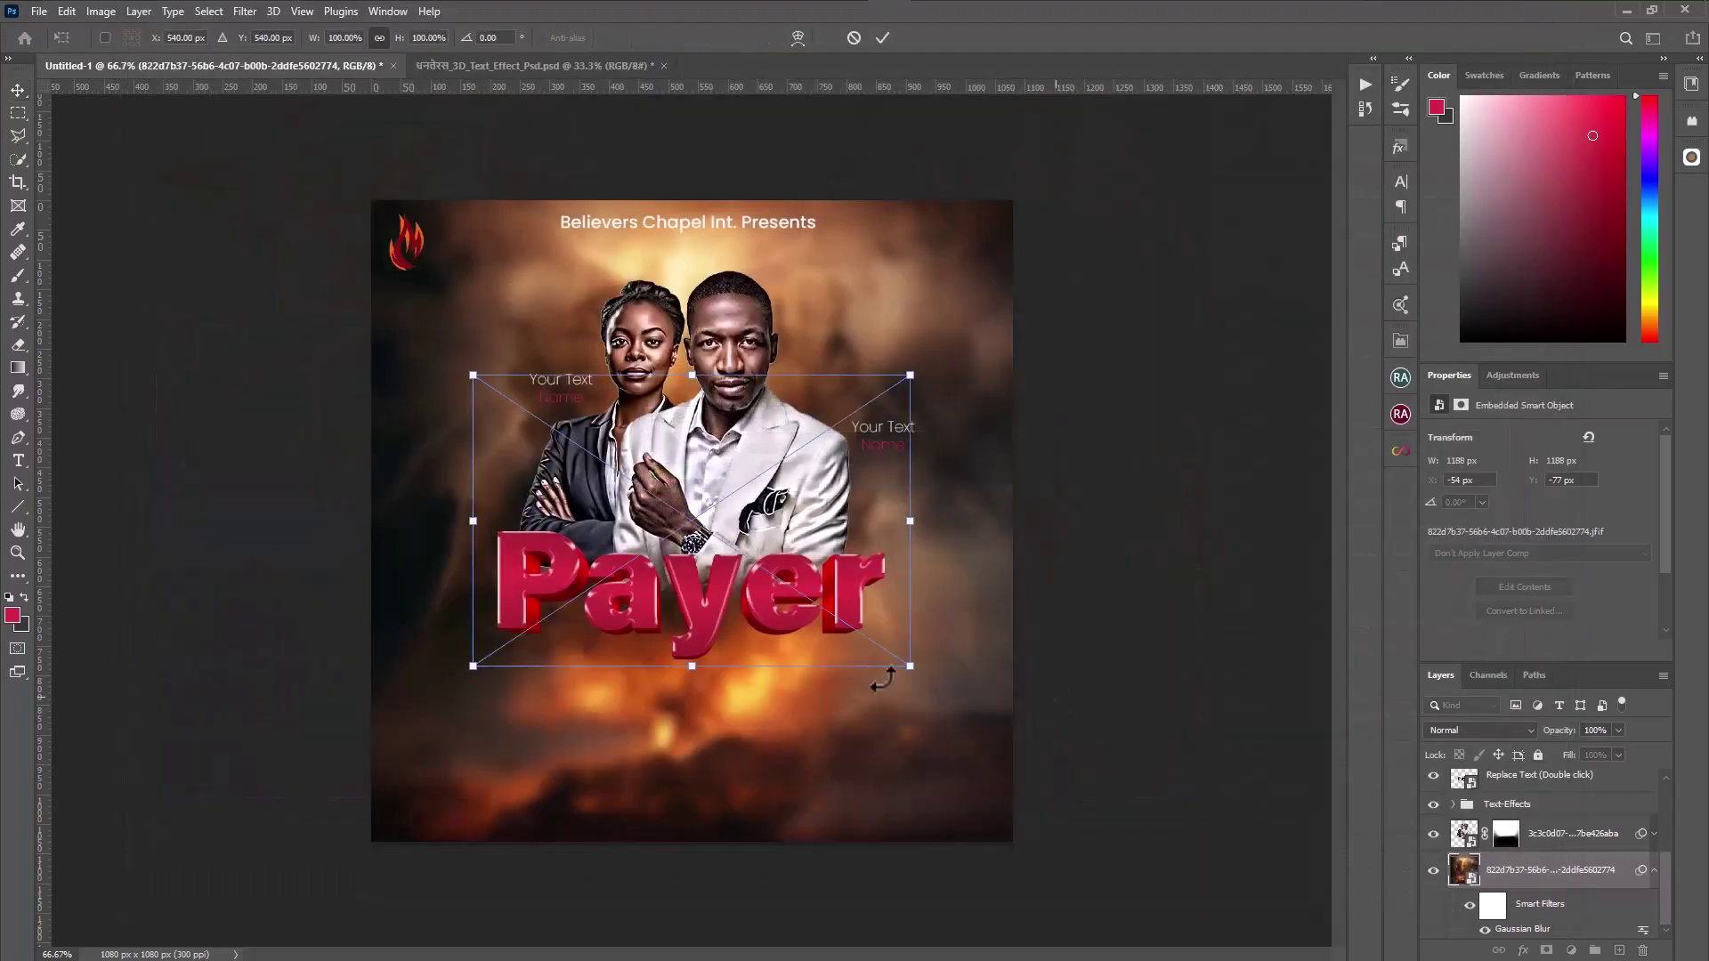
click(19, 93)
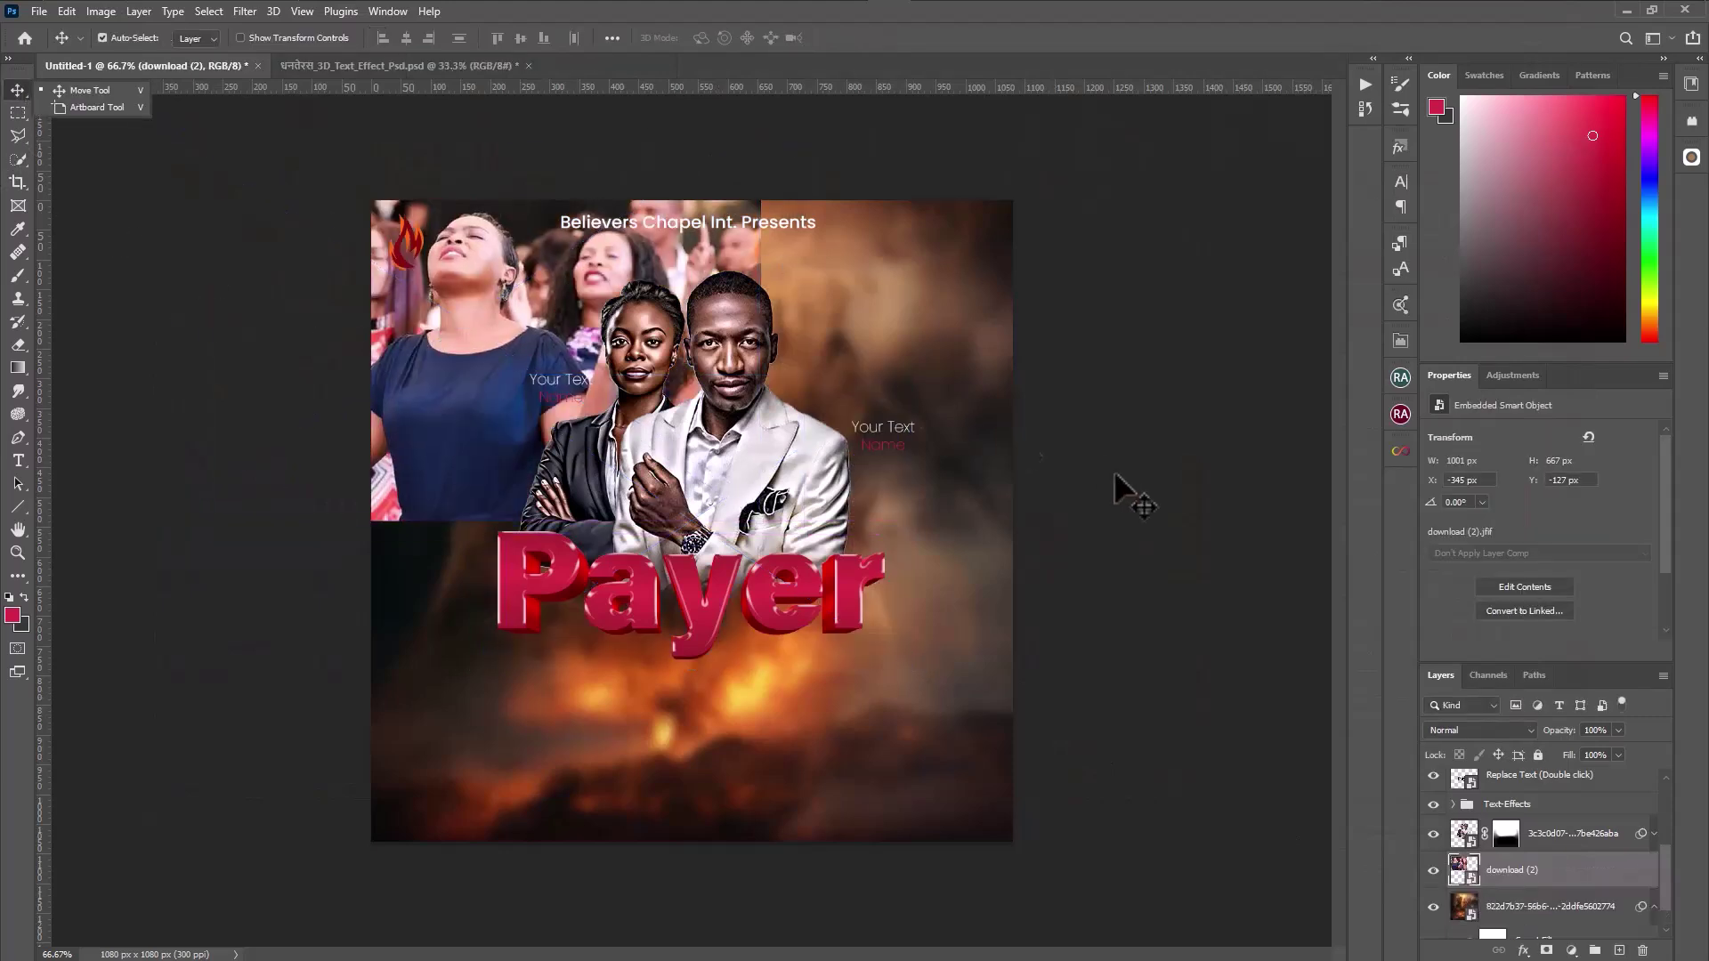
Add a layer mask to the crowd photo and blend its right and lower edges into the background with gradients.
click(1548, 951)
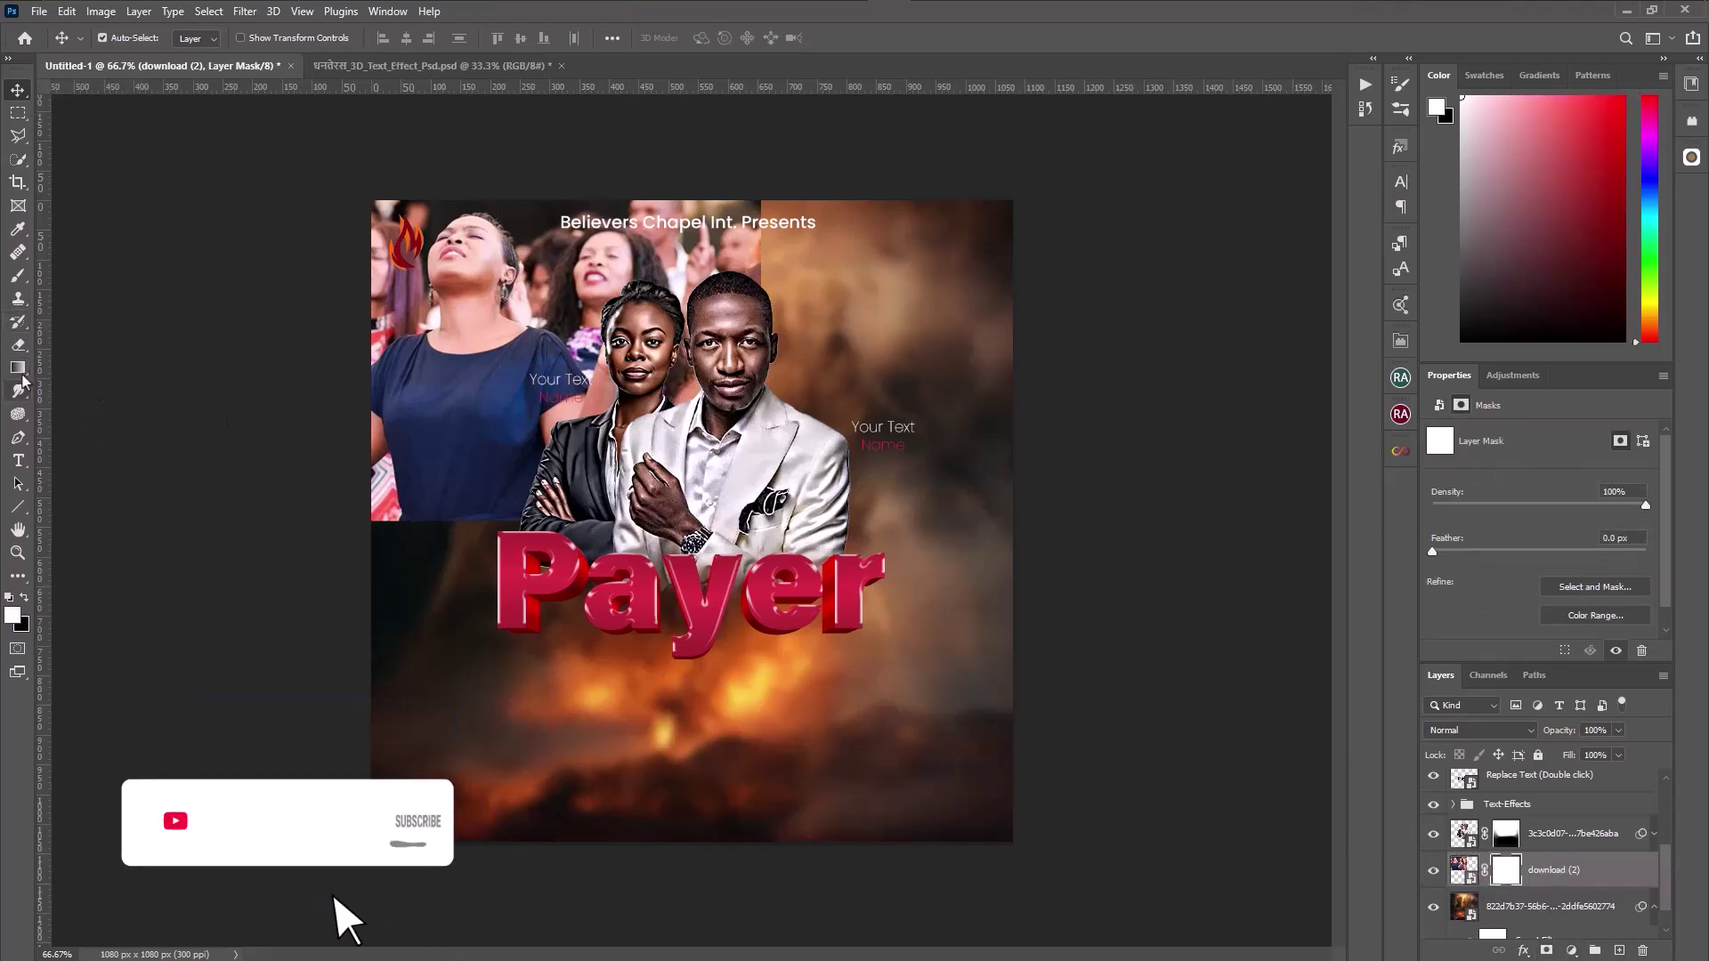
right_click(18, 367)
click(89, 365)
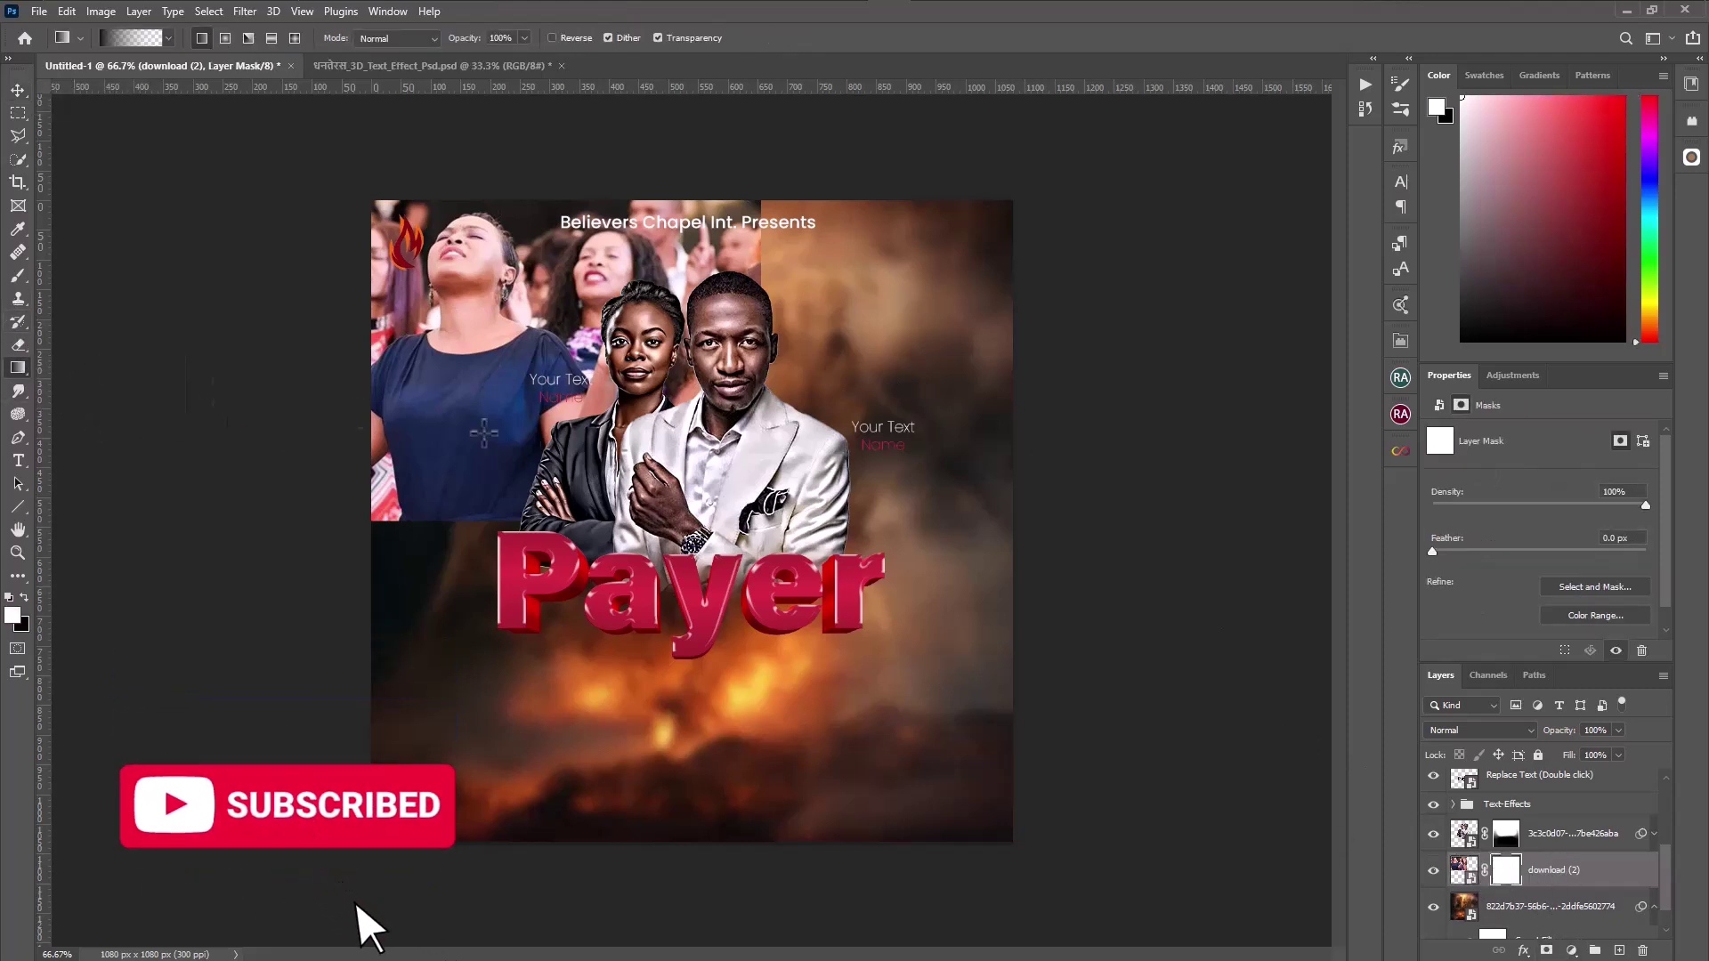
drag(456, 273, 789, 525)
drag(289, 158, 289, 157)
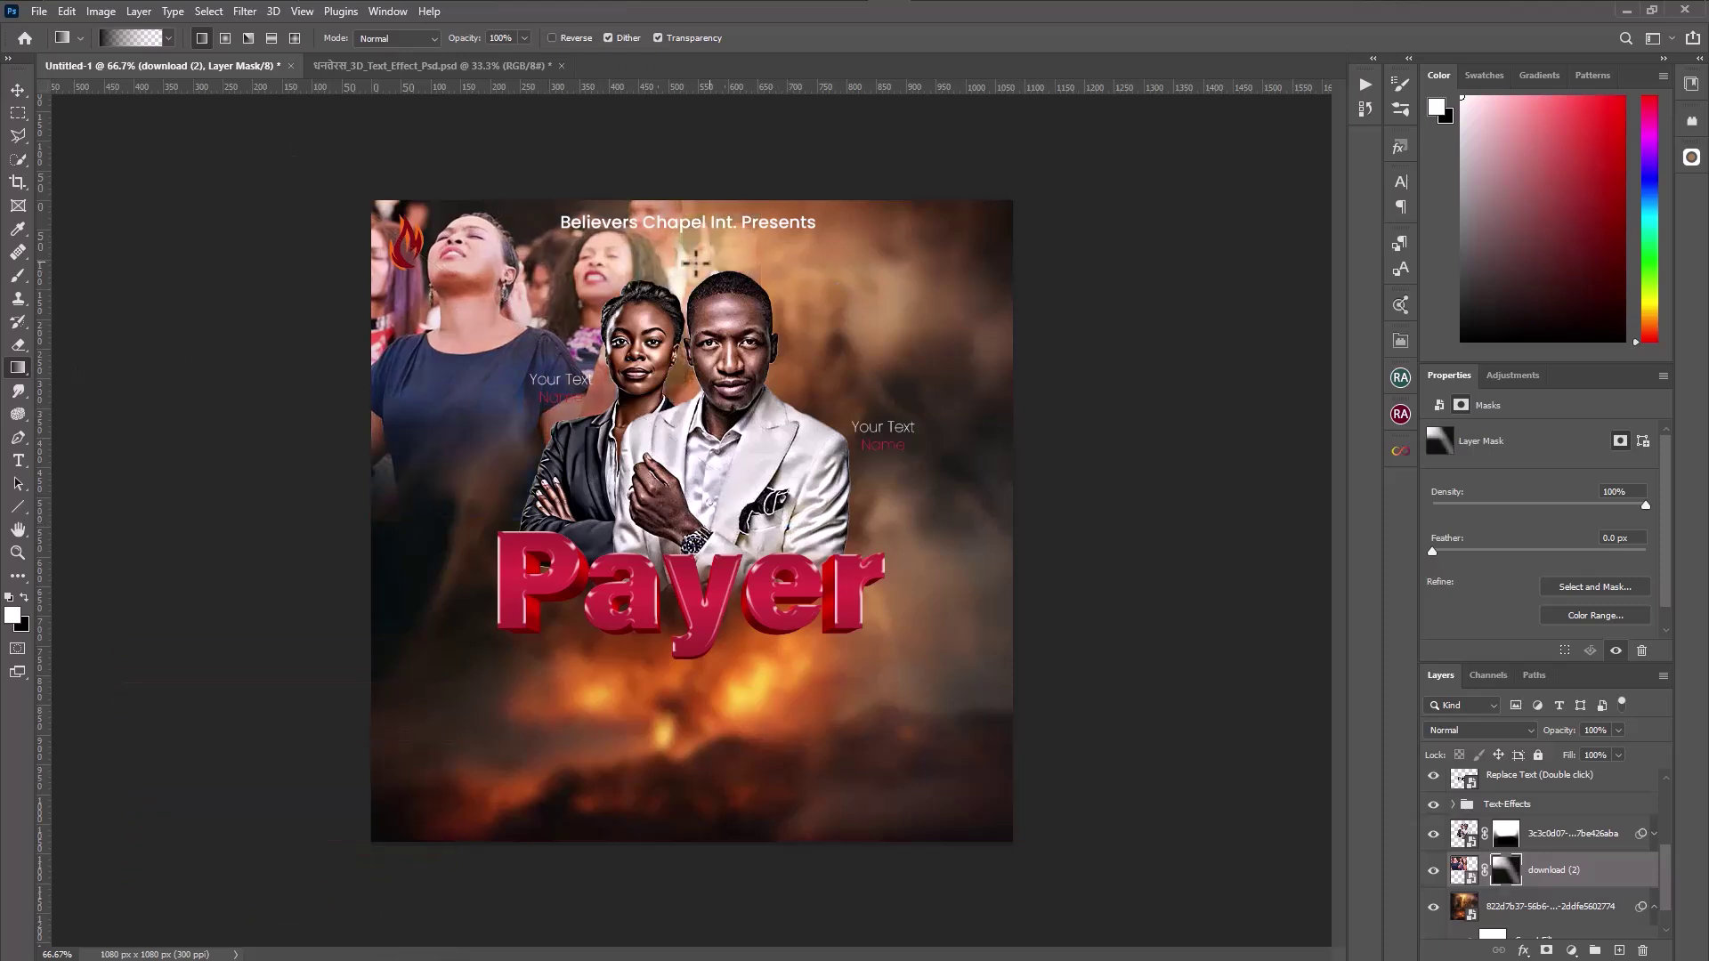
Add a Hue/Saturation adjustment clipped to the crowd photo, with Colorize on, hue 36 and saturation 54.
click(1570, 951)
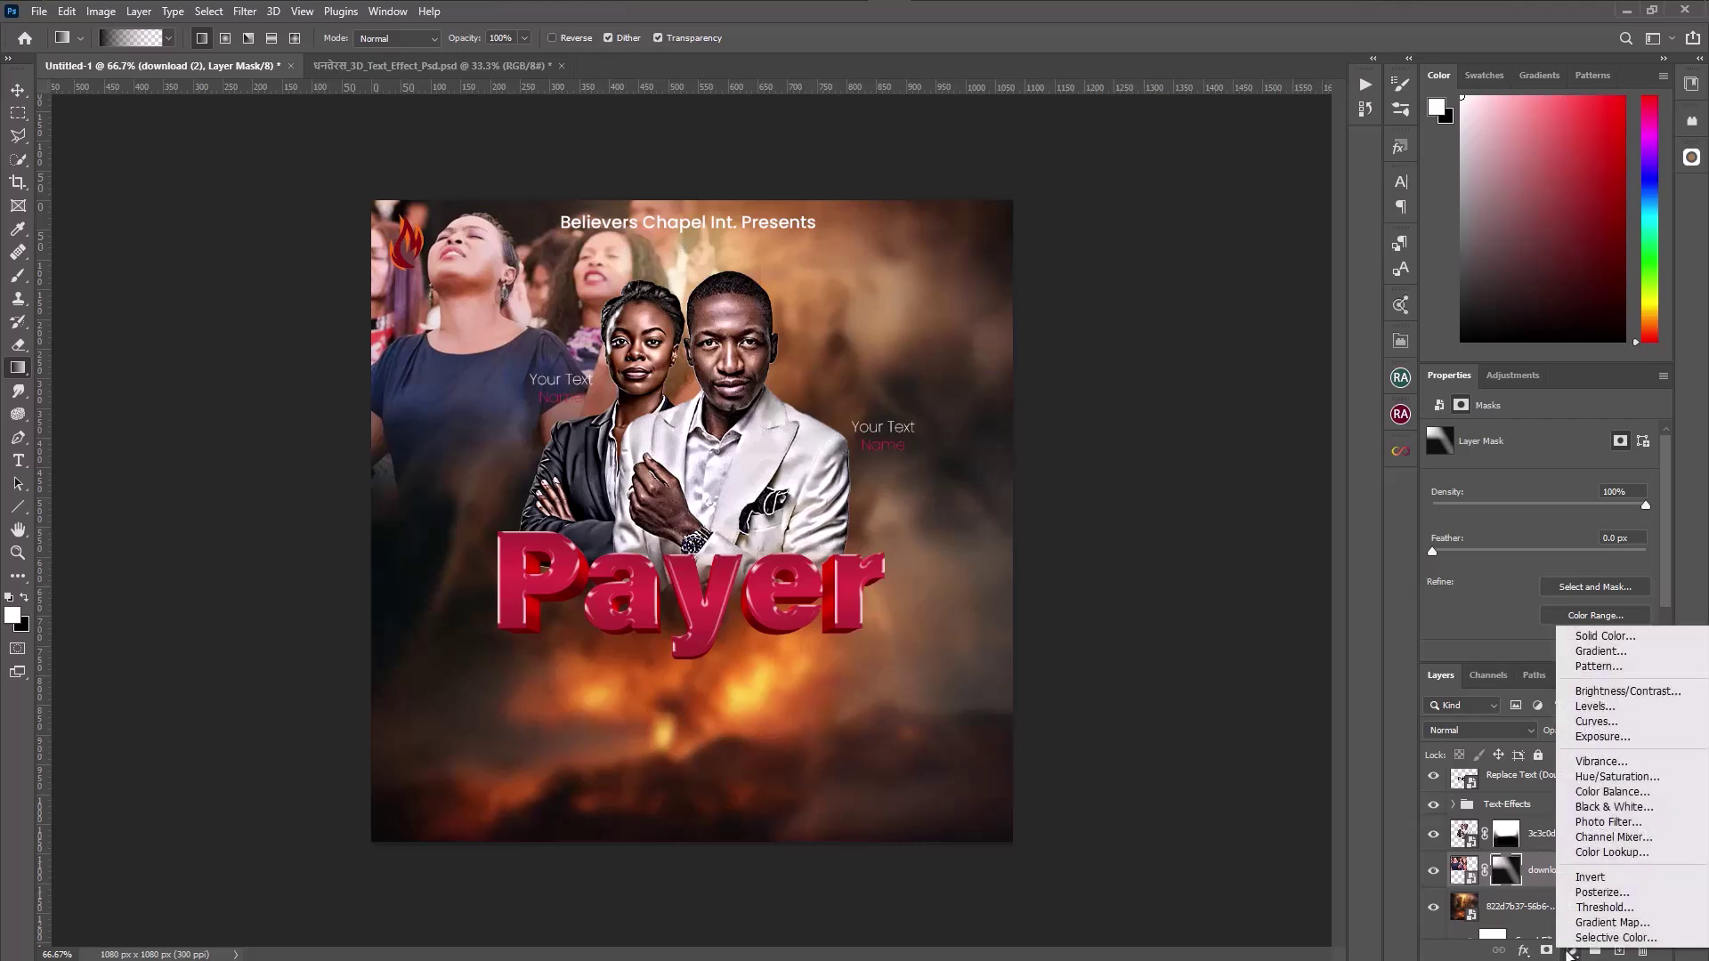
click(1624, 777)
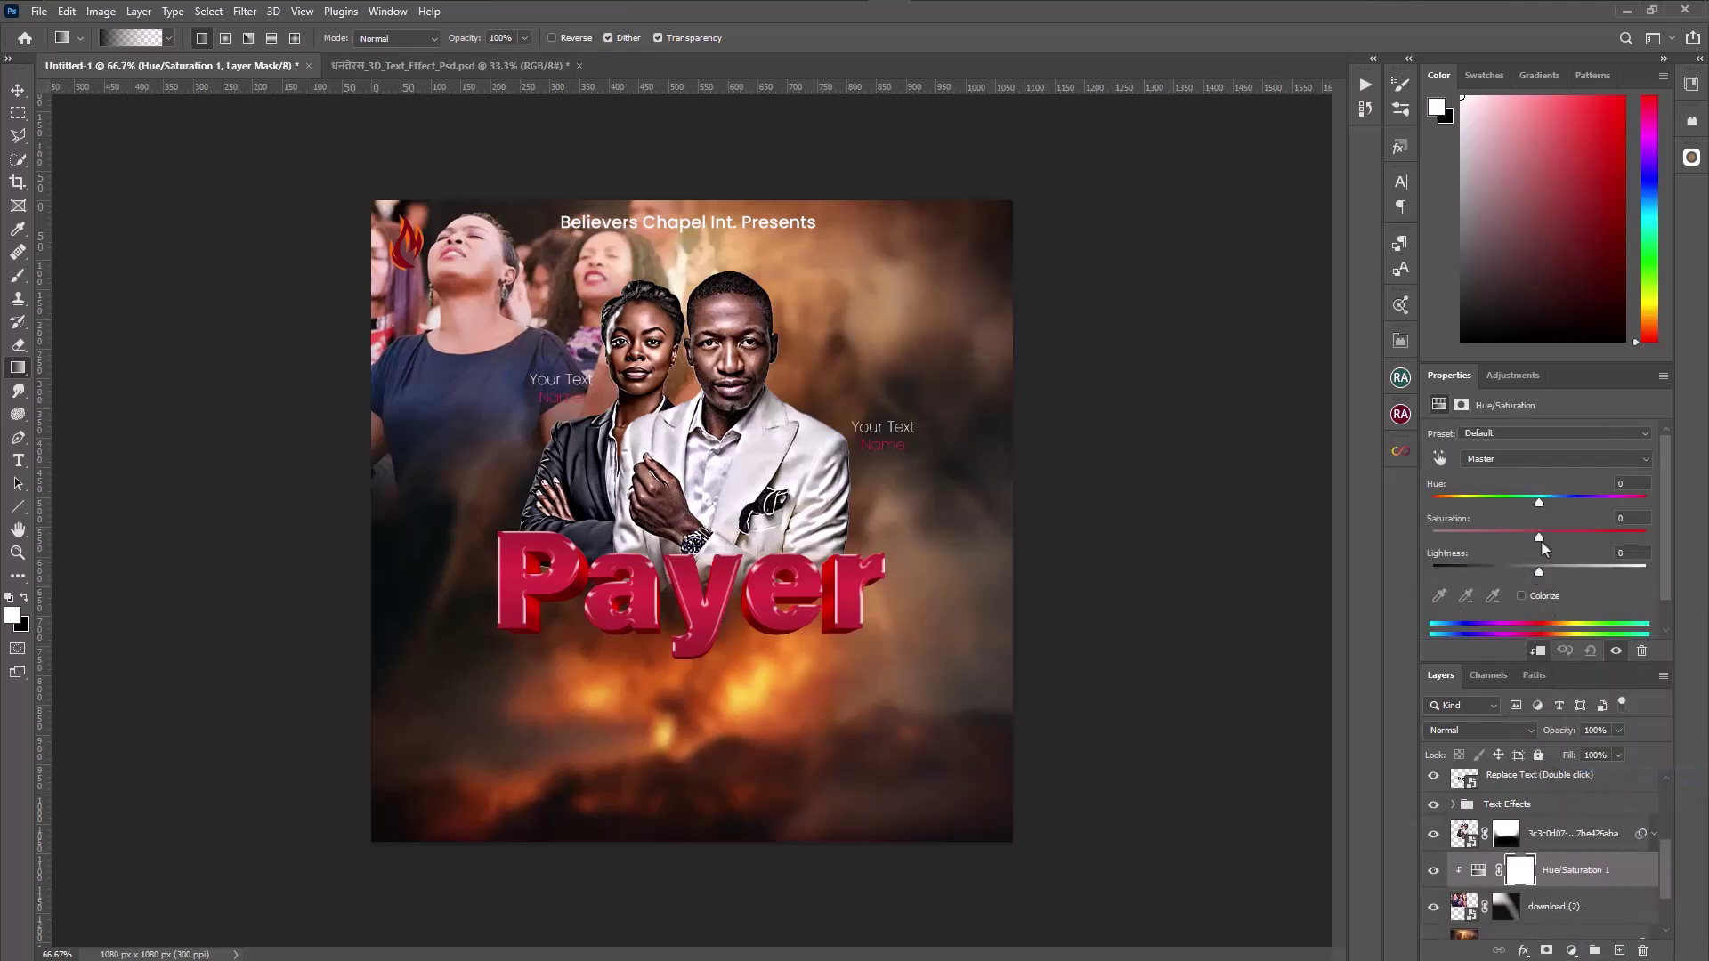
drag(1541, 541, 1468, 536)
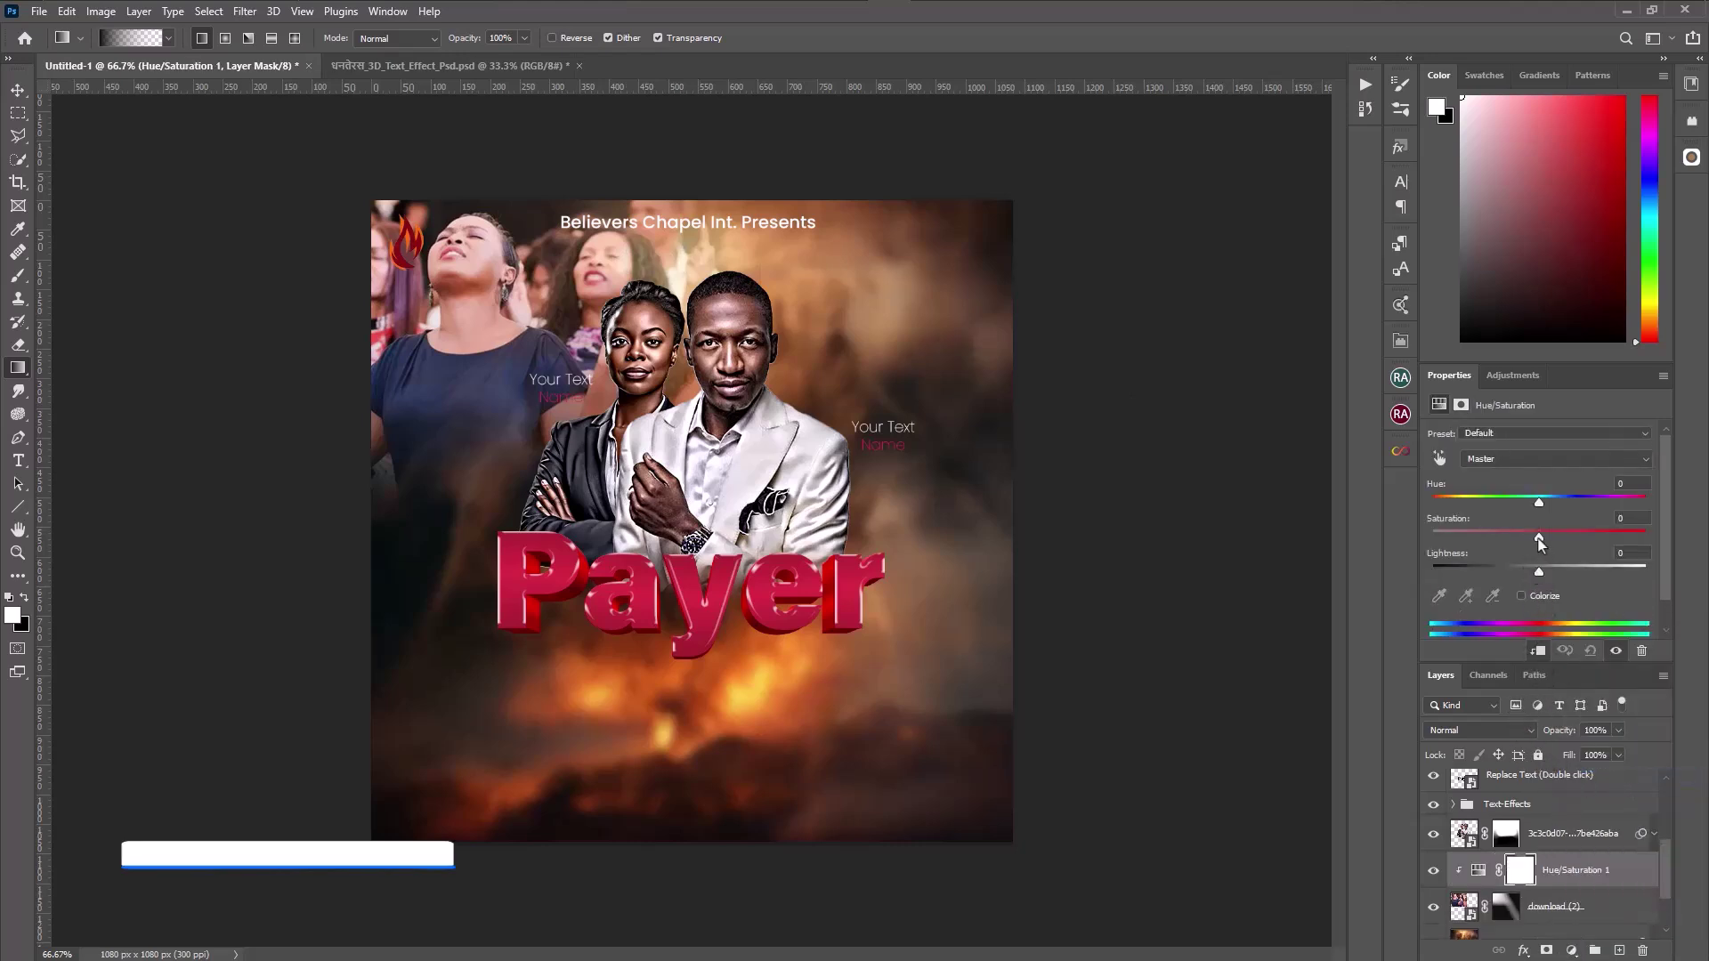
click(1521, 595)
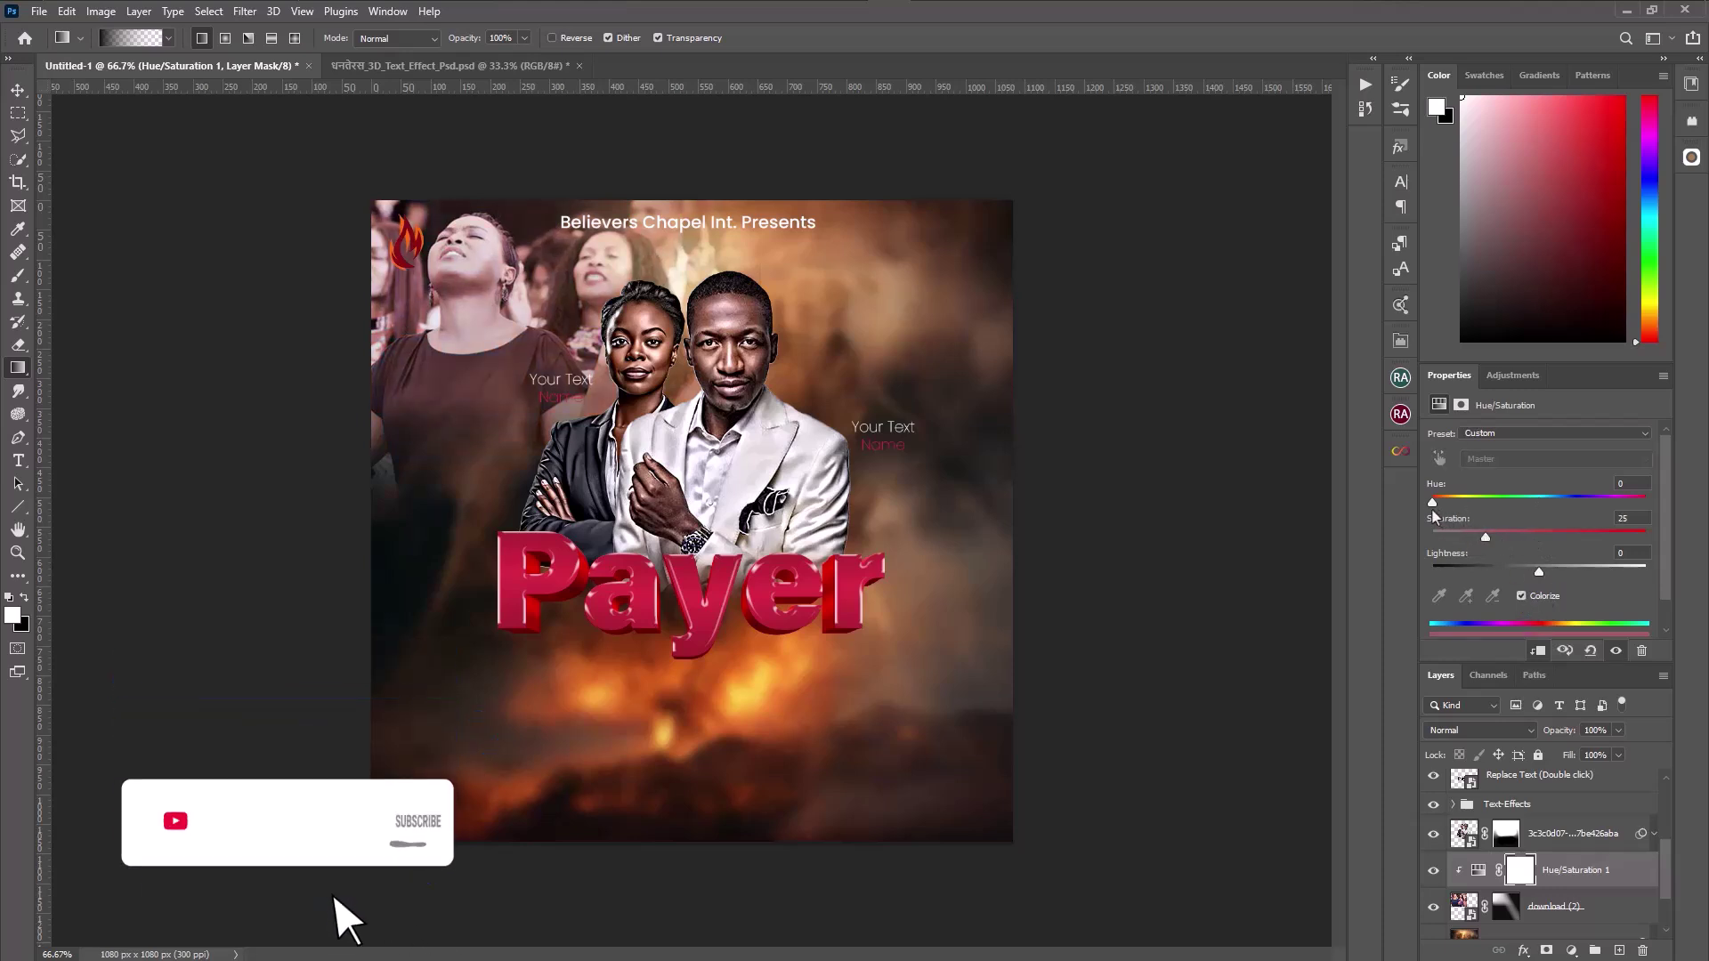
drag(1434, 504, 1453, 502)
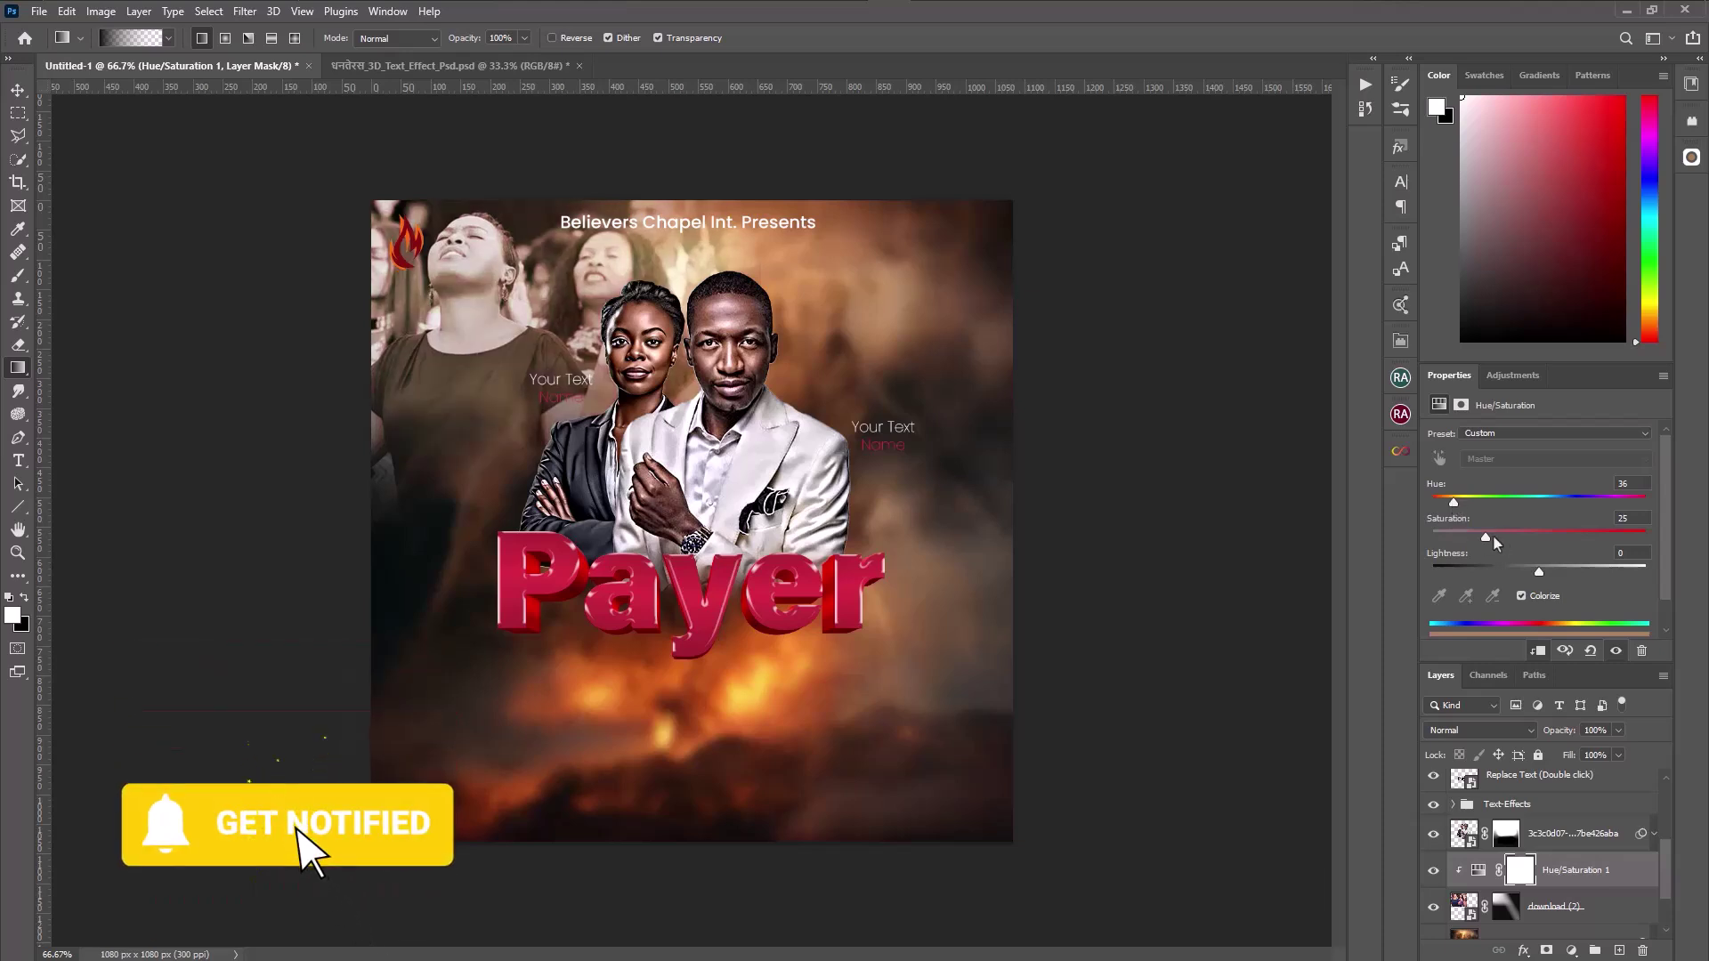
click(1547, 538)
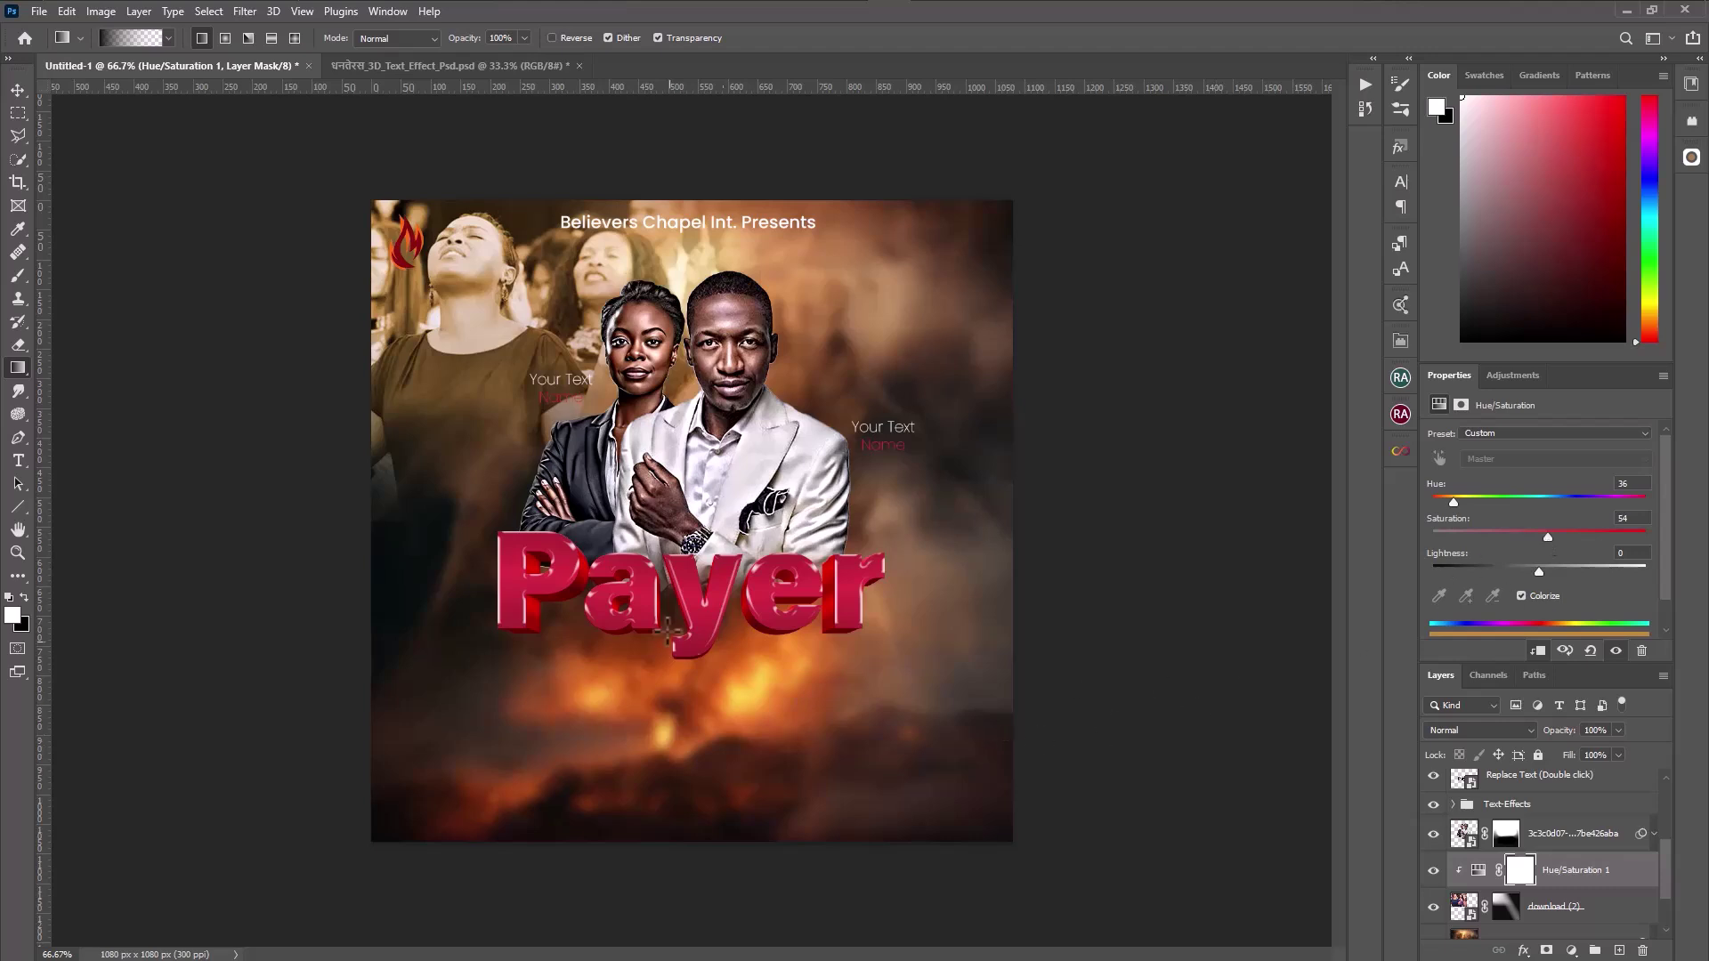
click(1624, 847)
click(1614, 730)
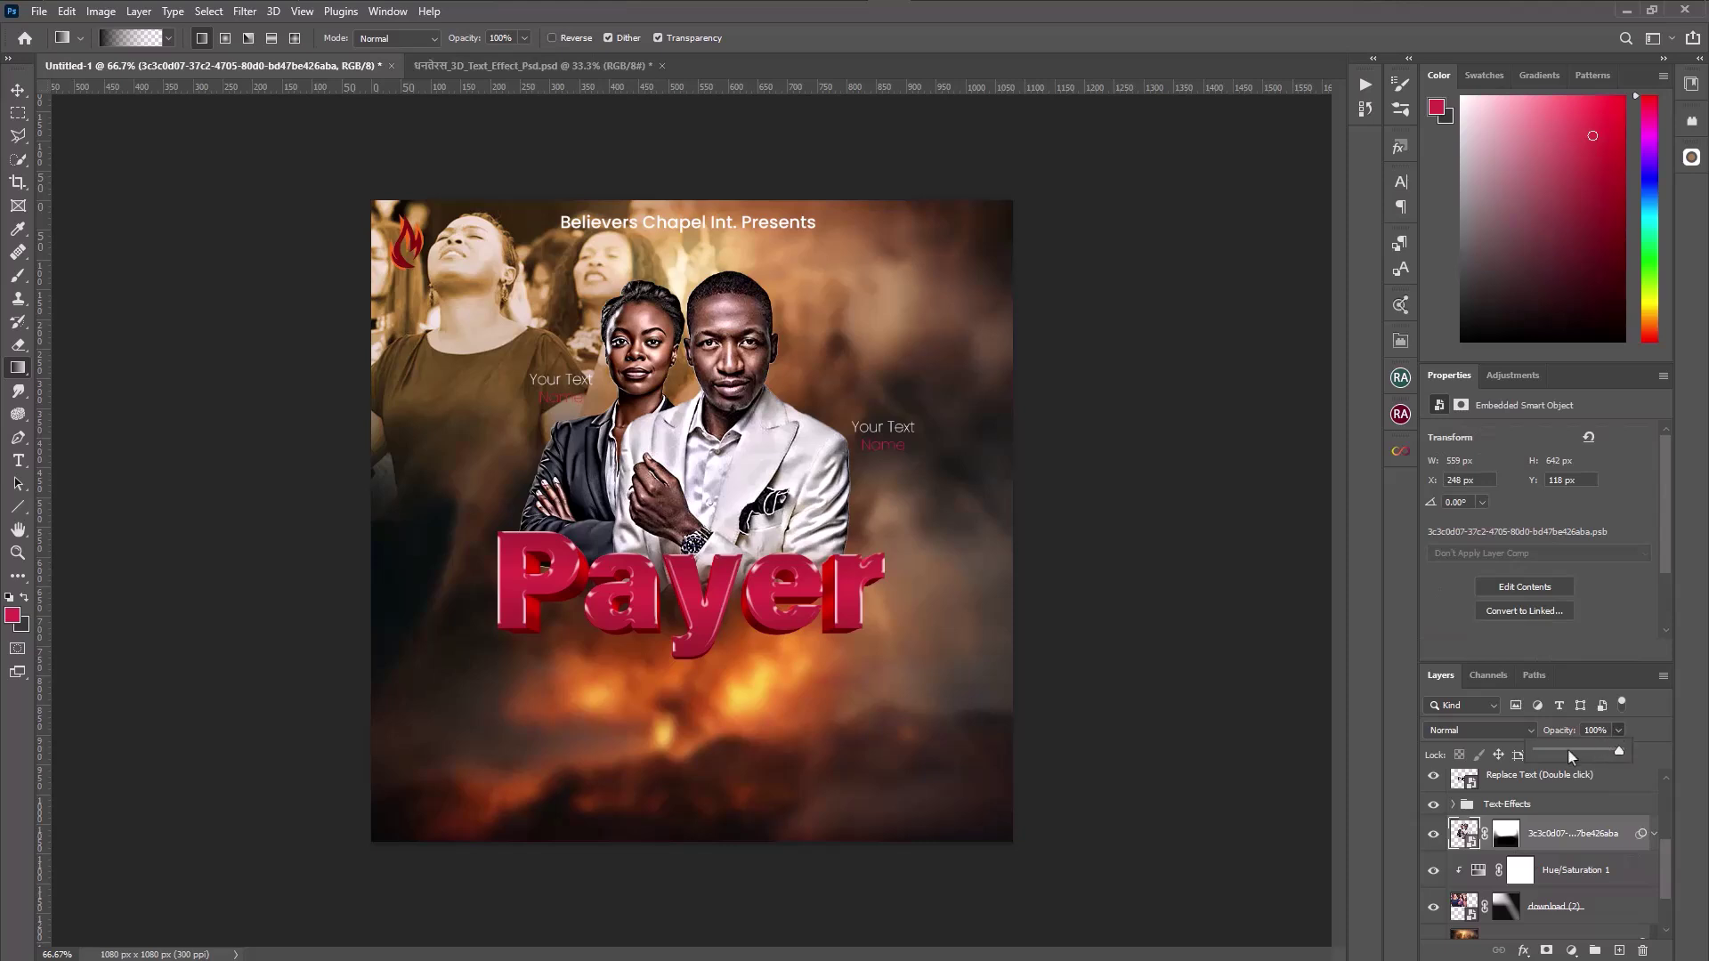
drag(1559, 755, 1625, 753)
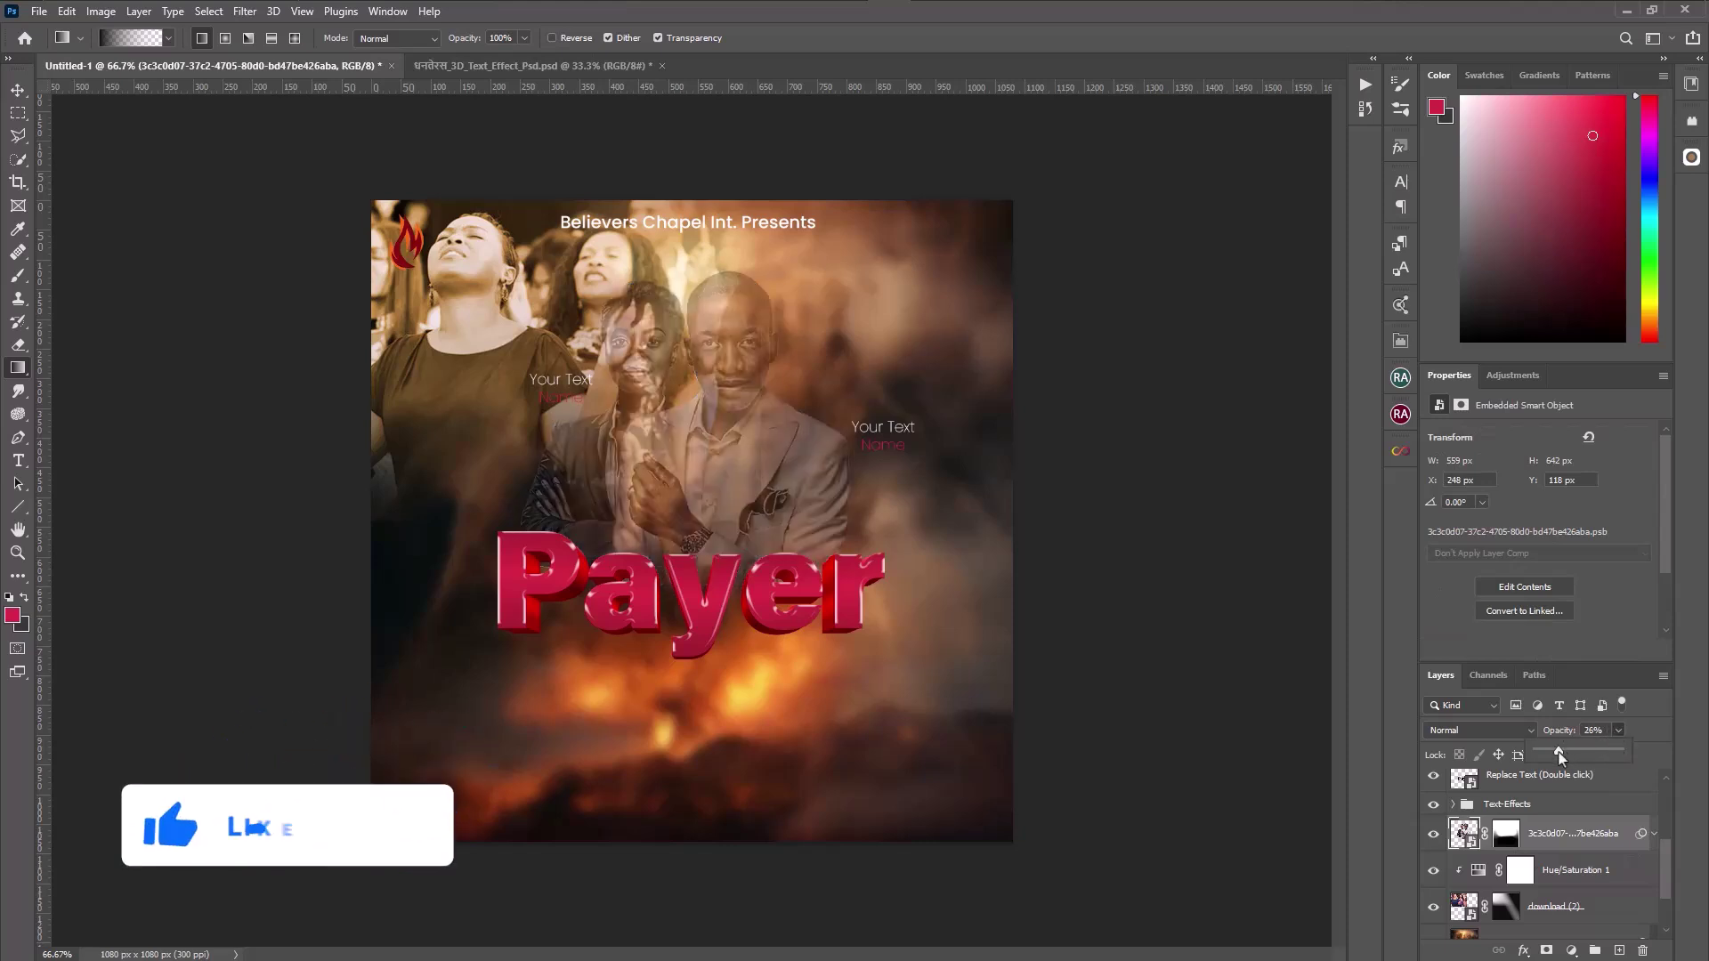
Lower the opacity of the crowd photo layer download (2) to 34%.
click(1591, 906)
click(1618, 732)
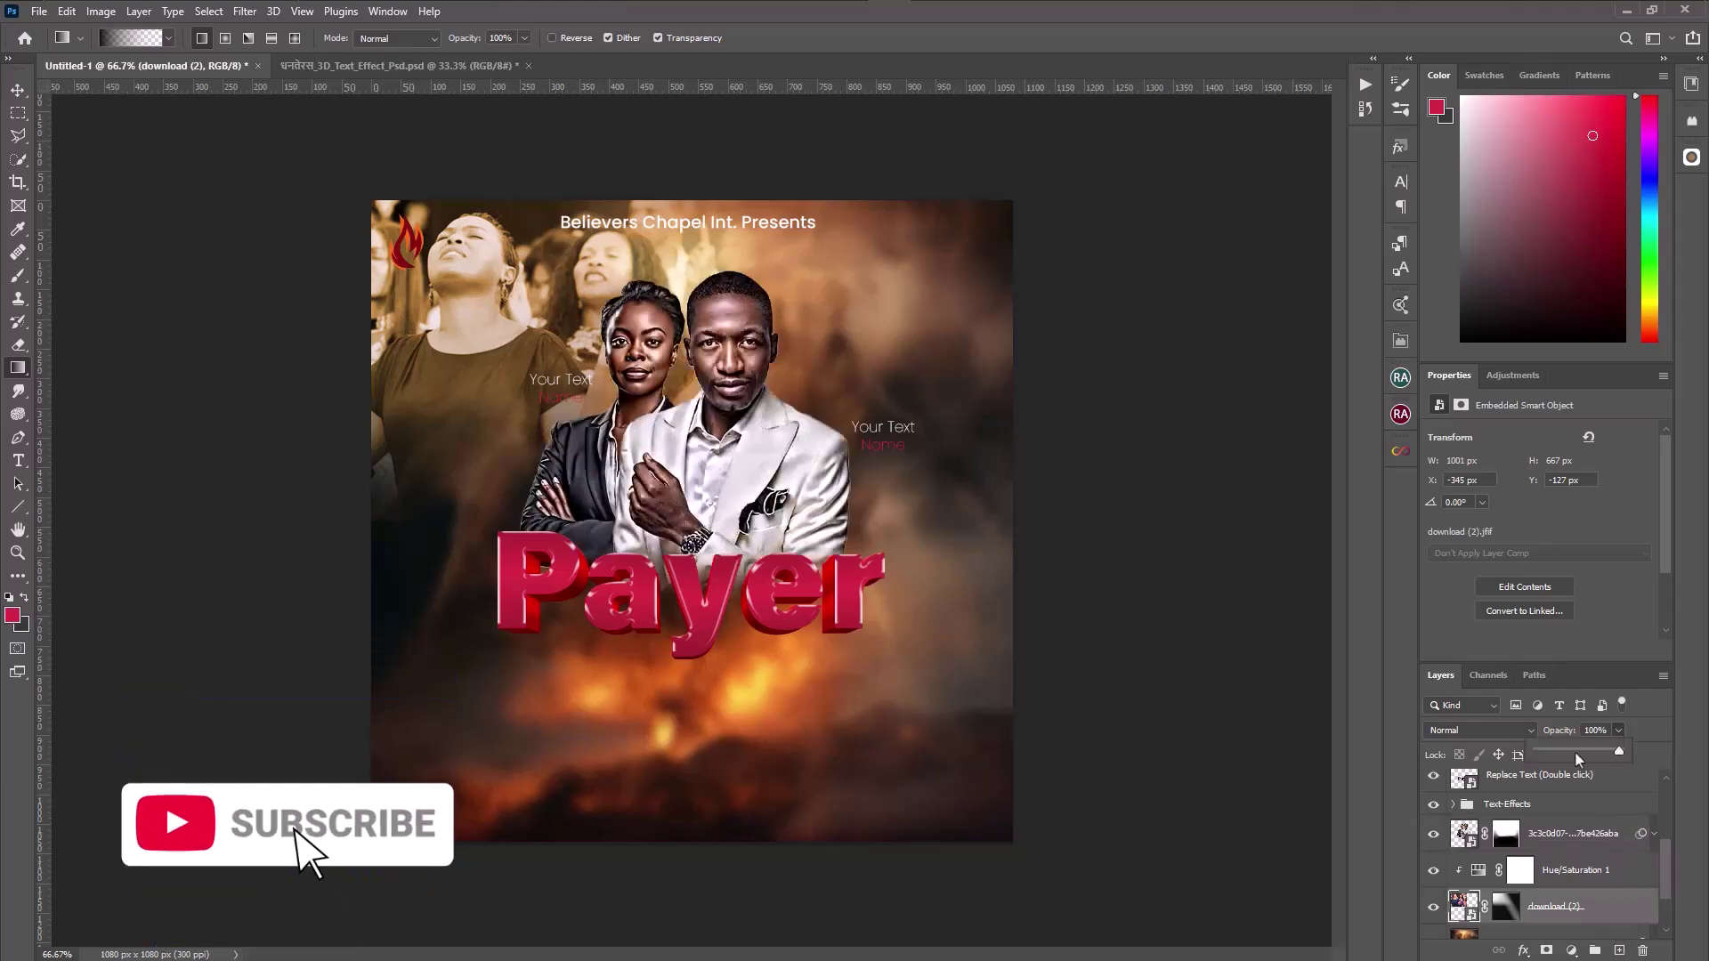
drag(1560, 755, 1566, 755)
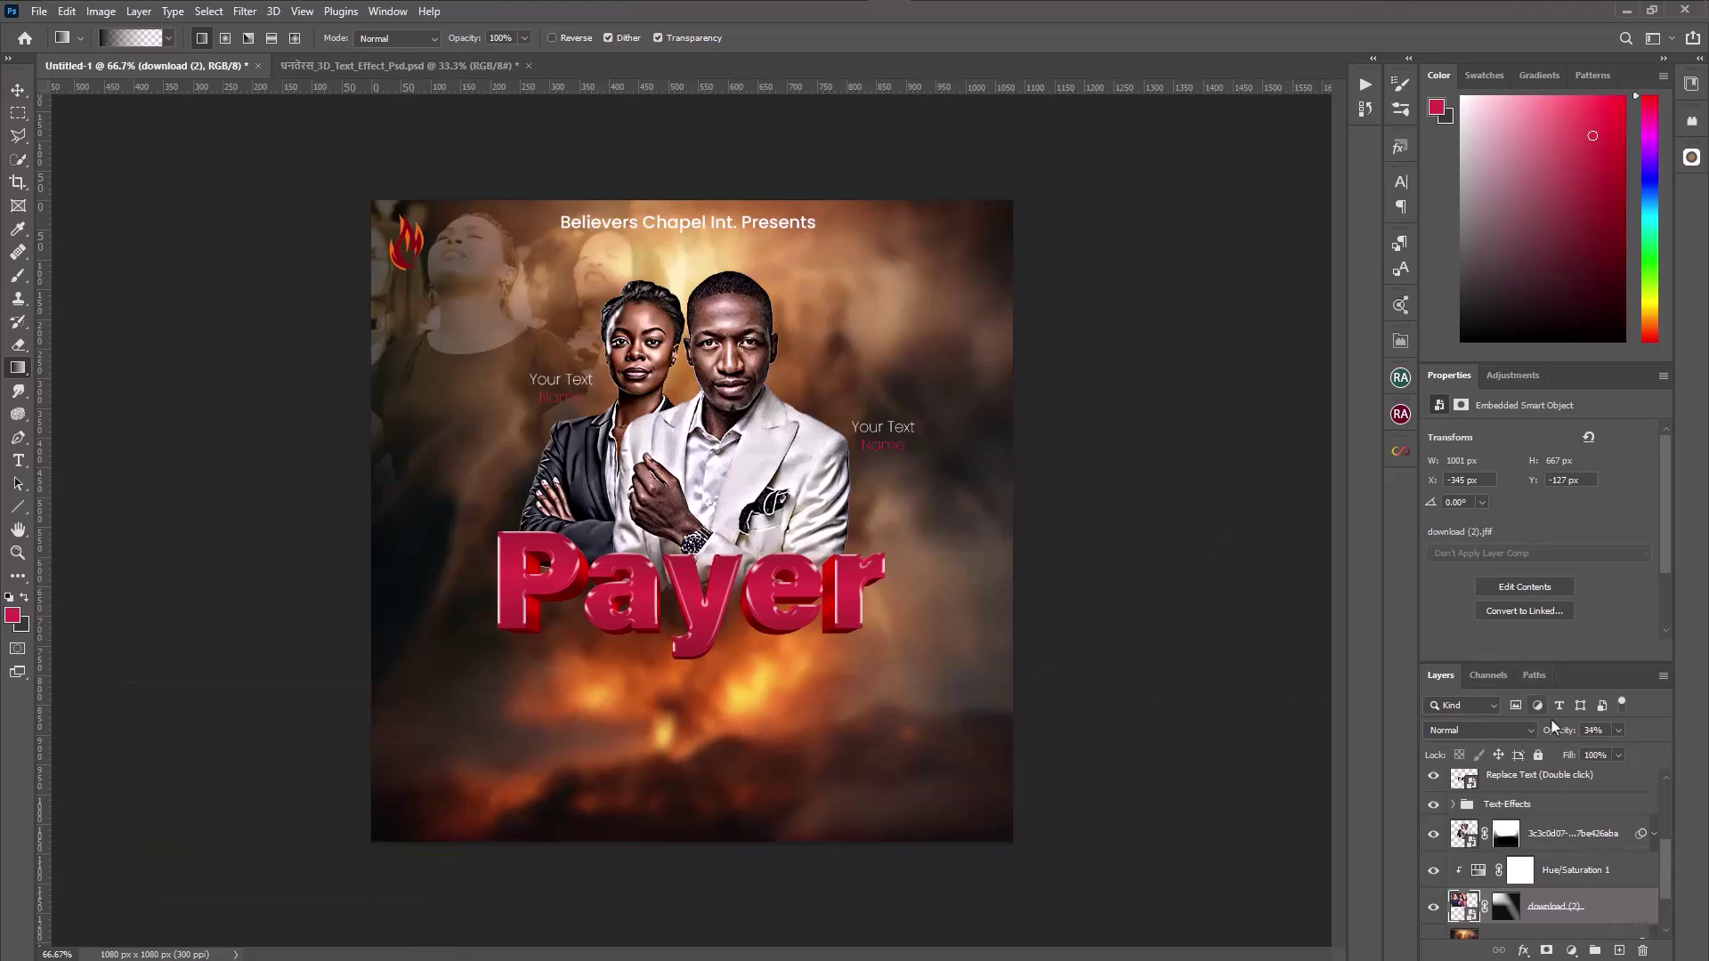
Add text below the title: "20th Dec", "Lorem AICC AUDITORUIM", "Accra Ghana", "Theme: Jesus Will Save Us", "CHURCH CHOIR", "INVITE SOMEONE TO CHURCH" and phone numbers.
scroll(1645, 821, up, 3)
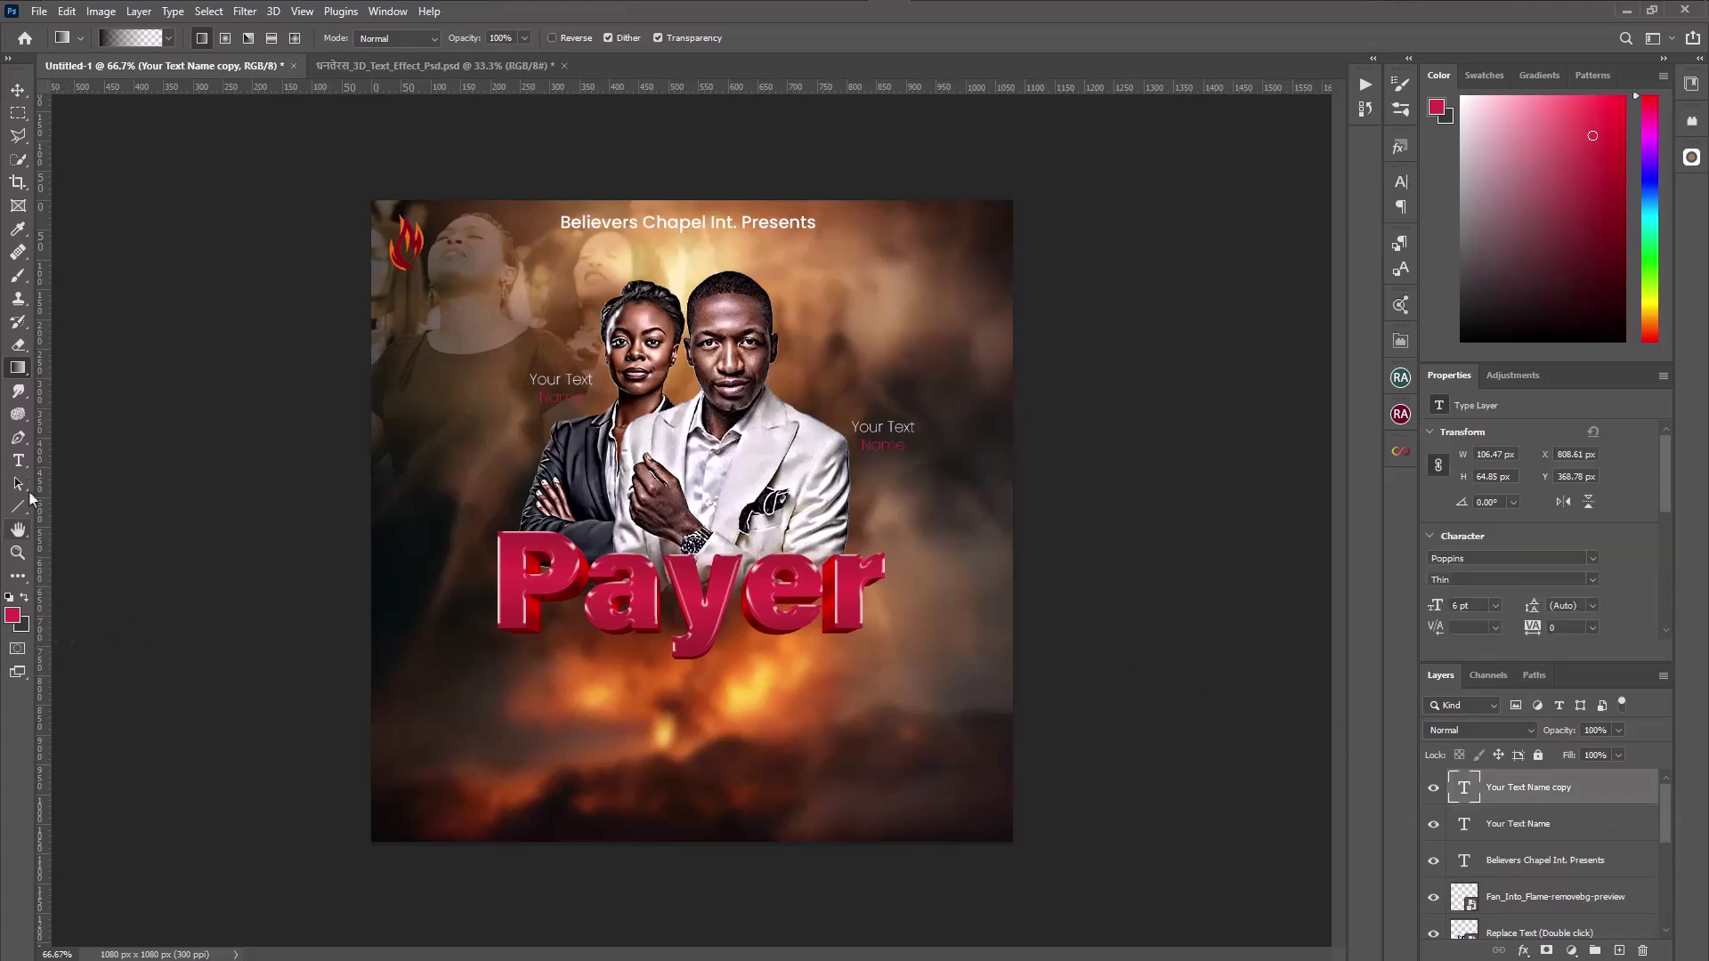
click(19, 461)
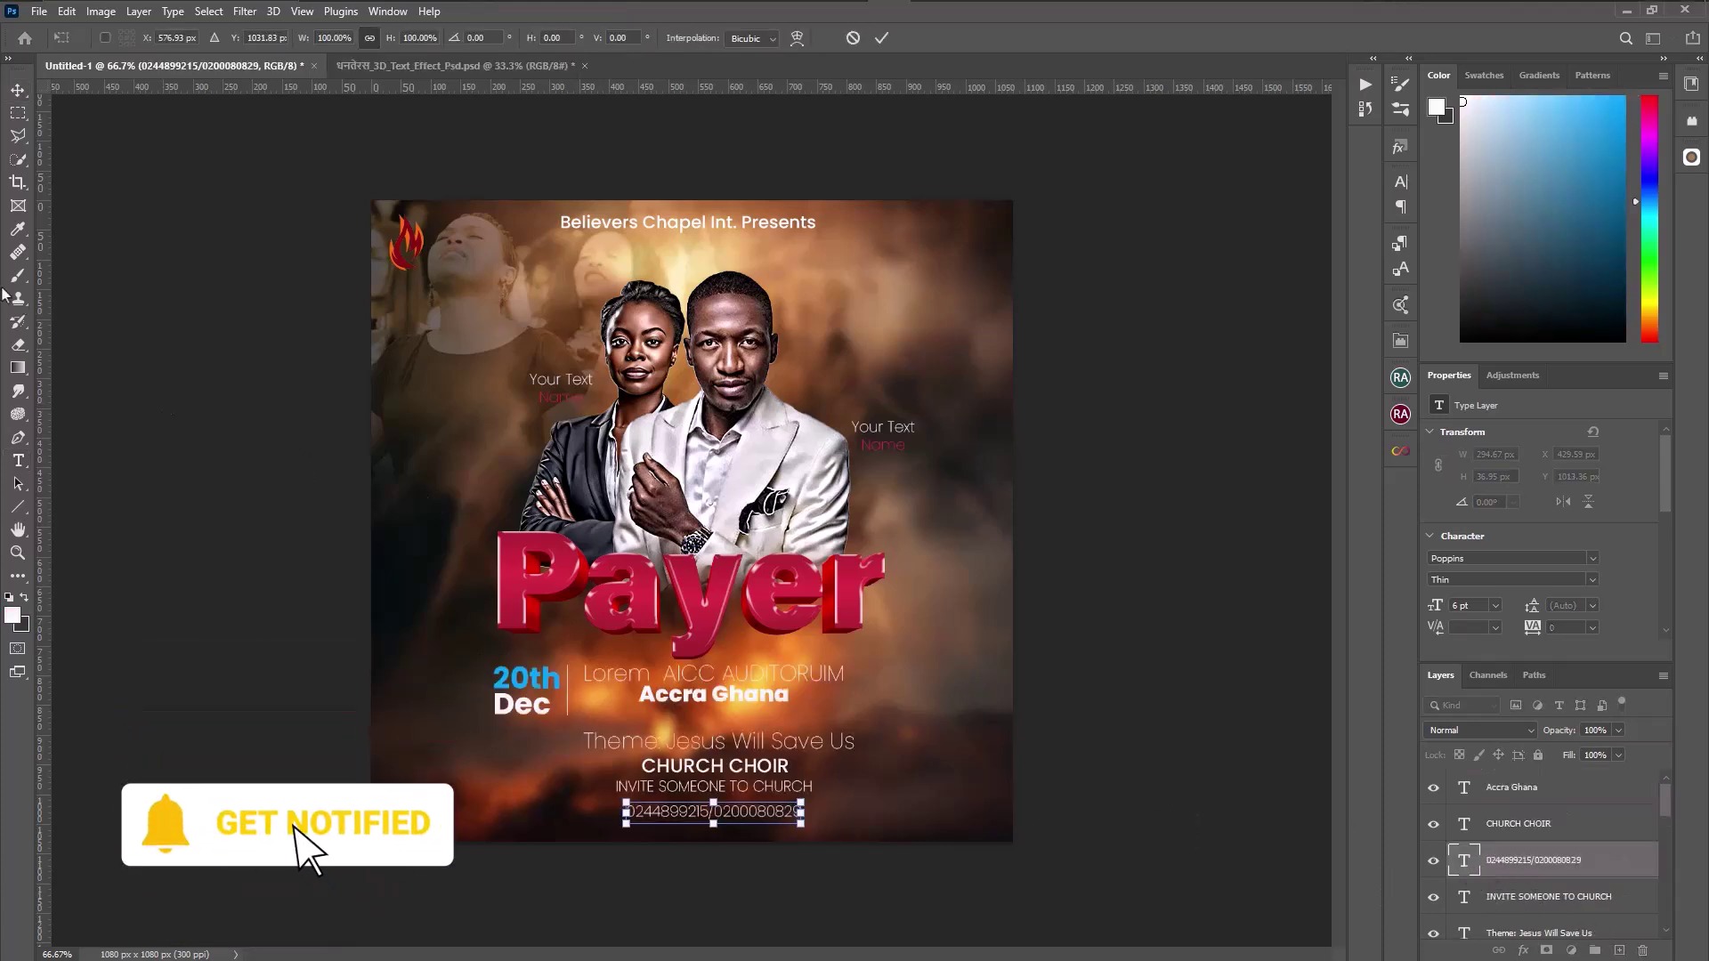
key(Return)
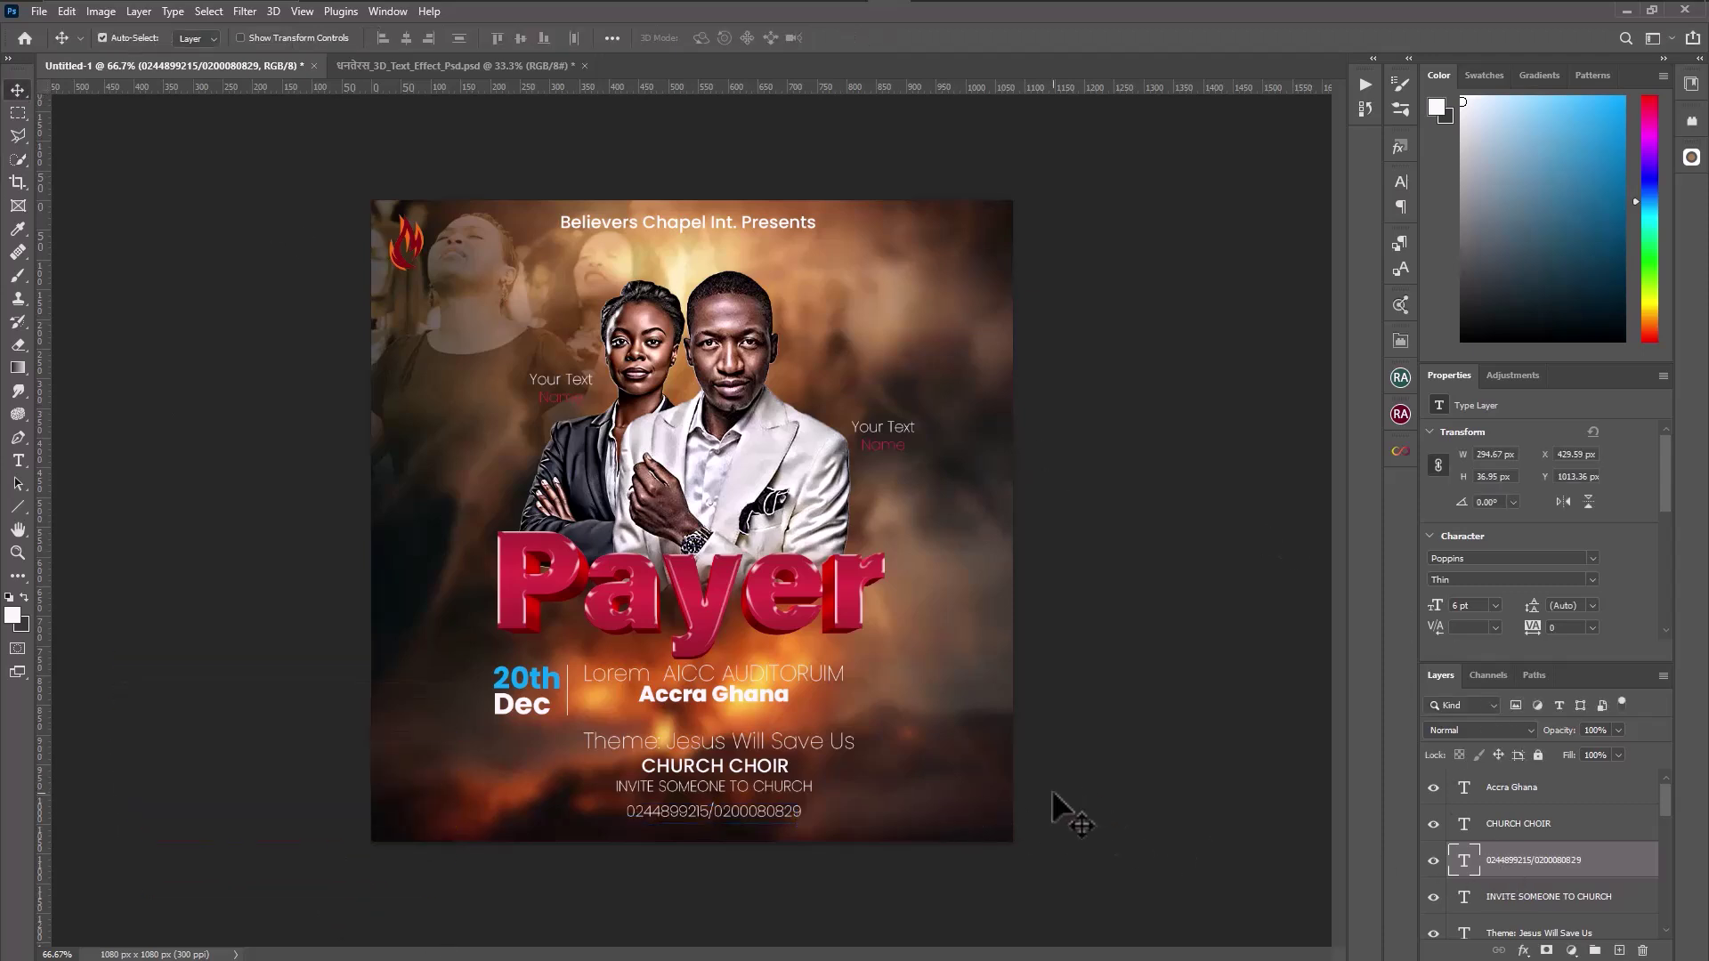
Recolour the phone number line at the flyer's bottom to blue #158ac9, sampled from the "20th" date text.
double_click(1464, 863)
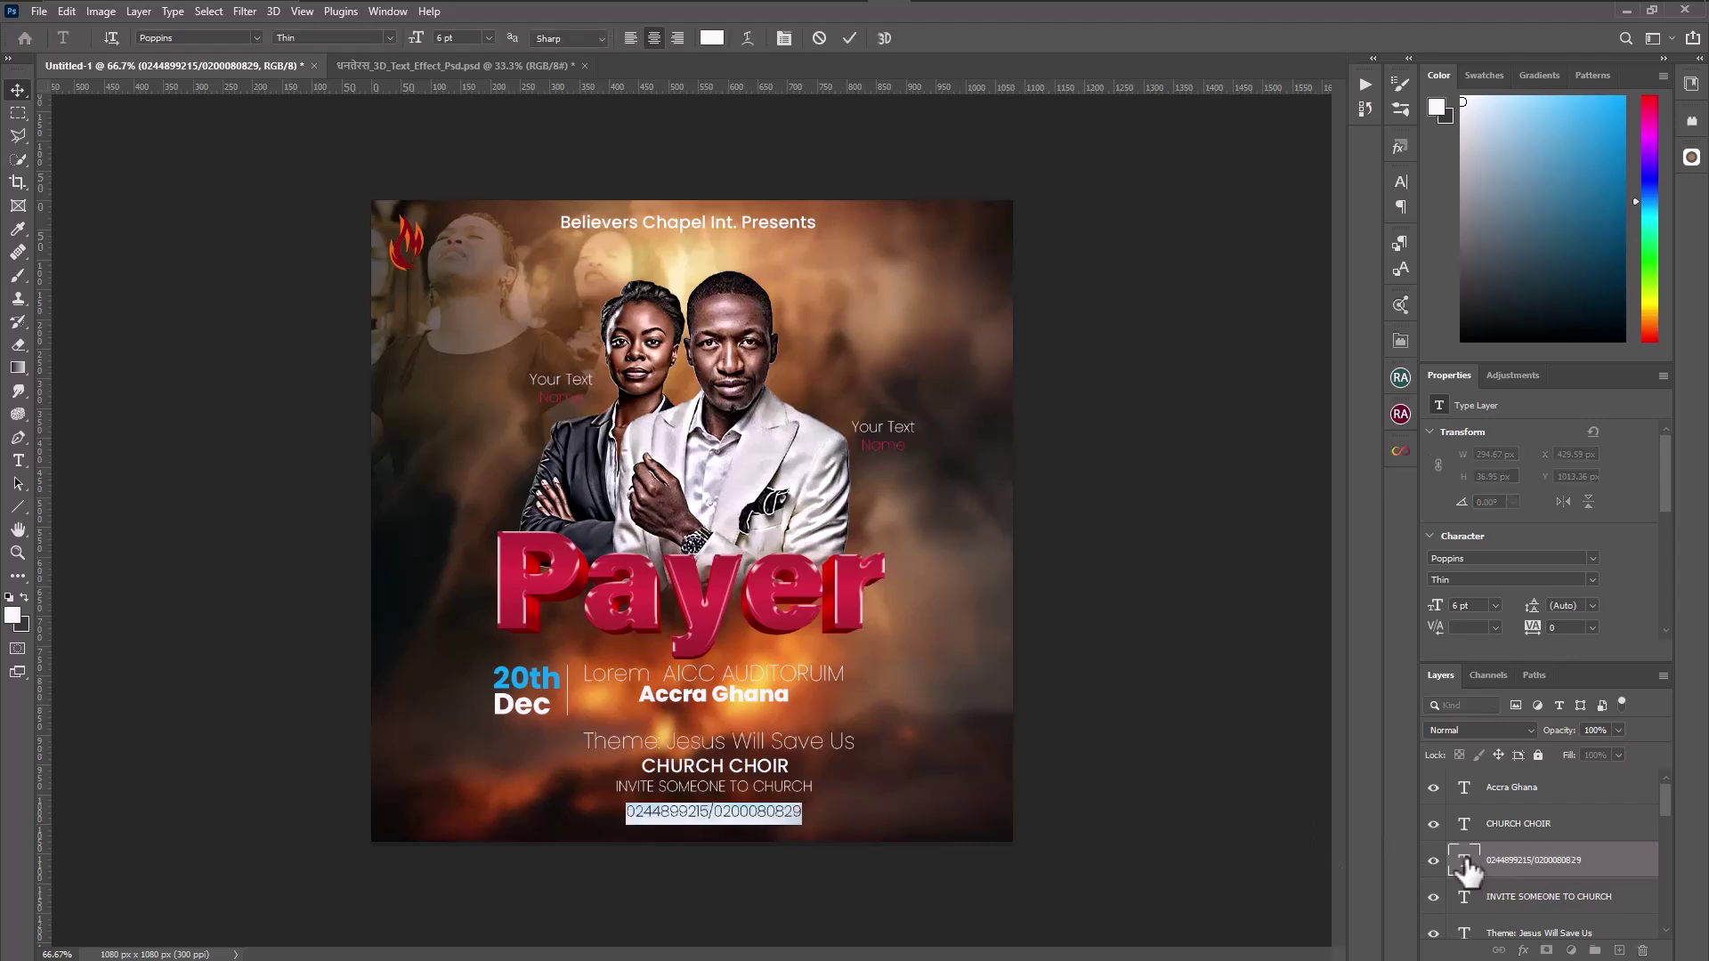
click(13, 614)
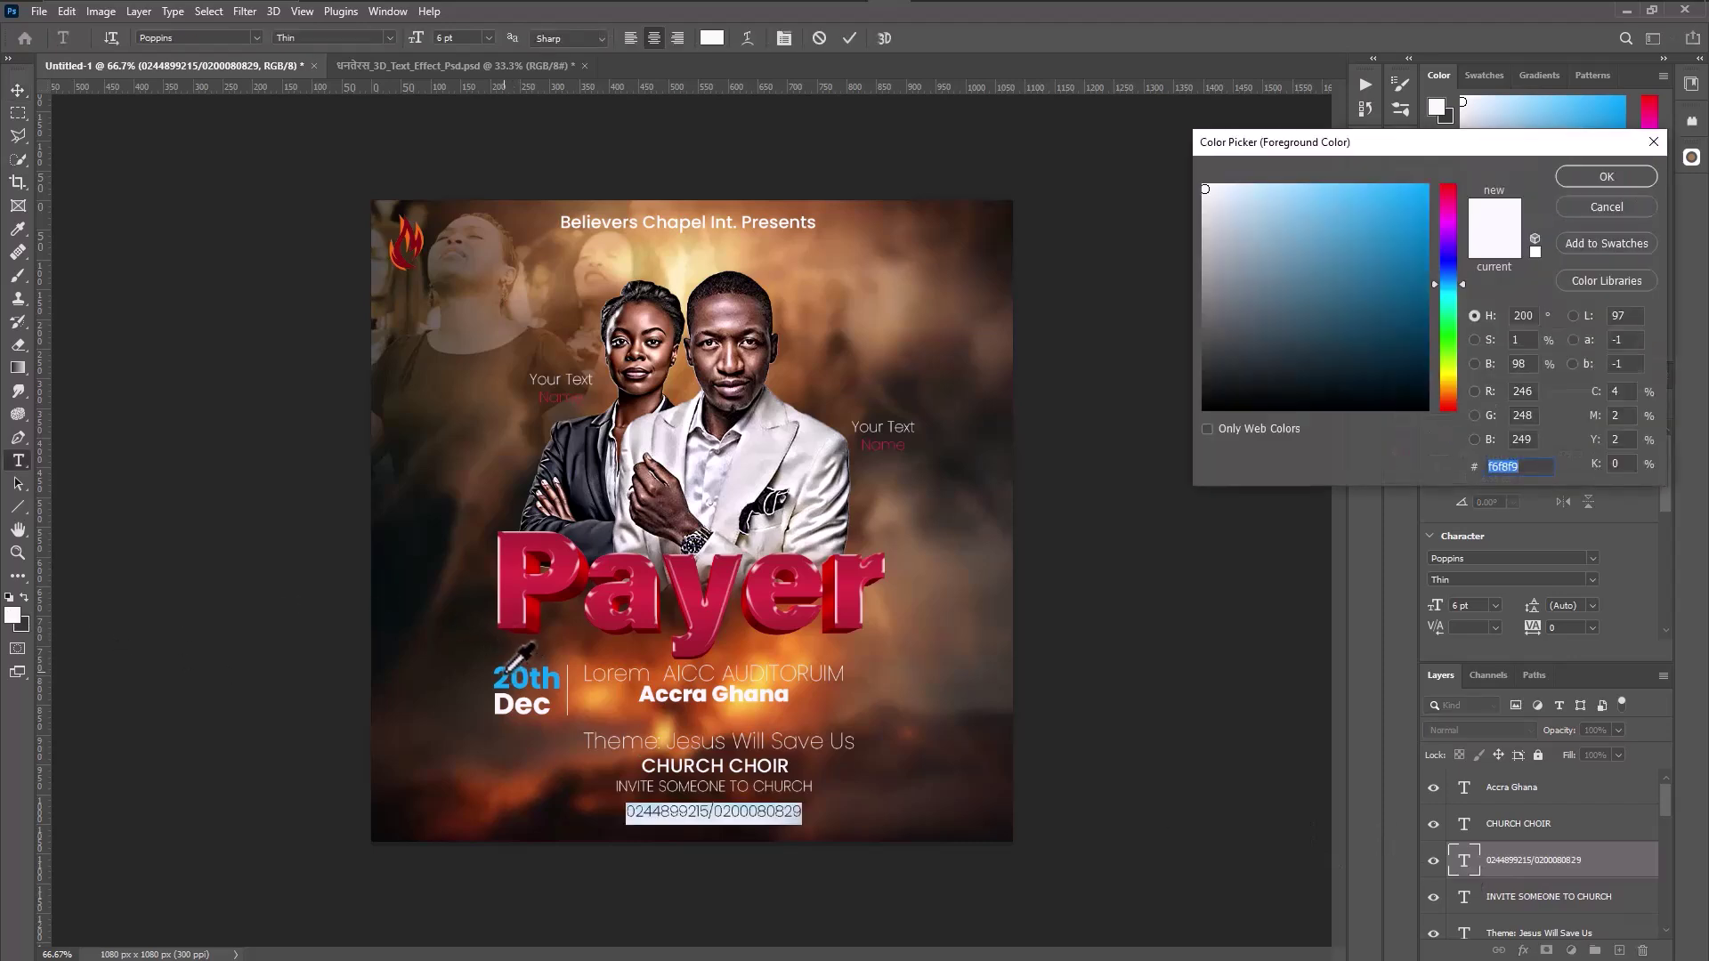
click(513, 673)
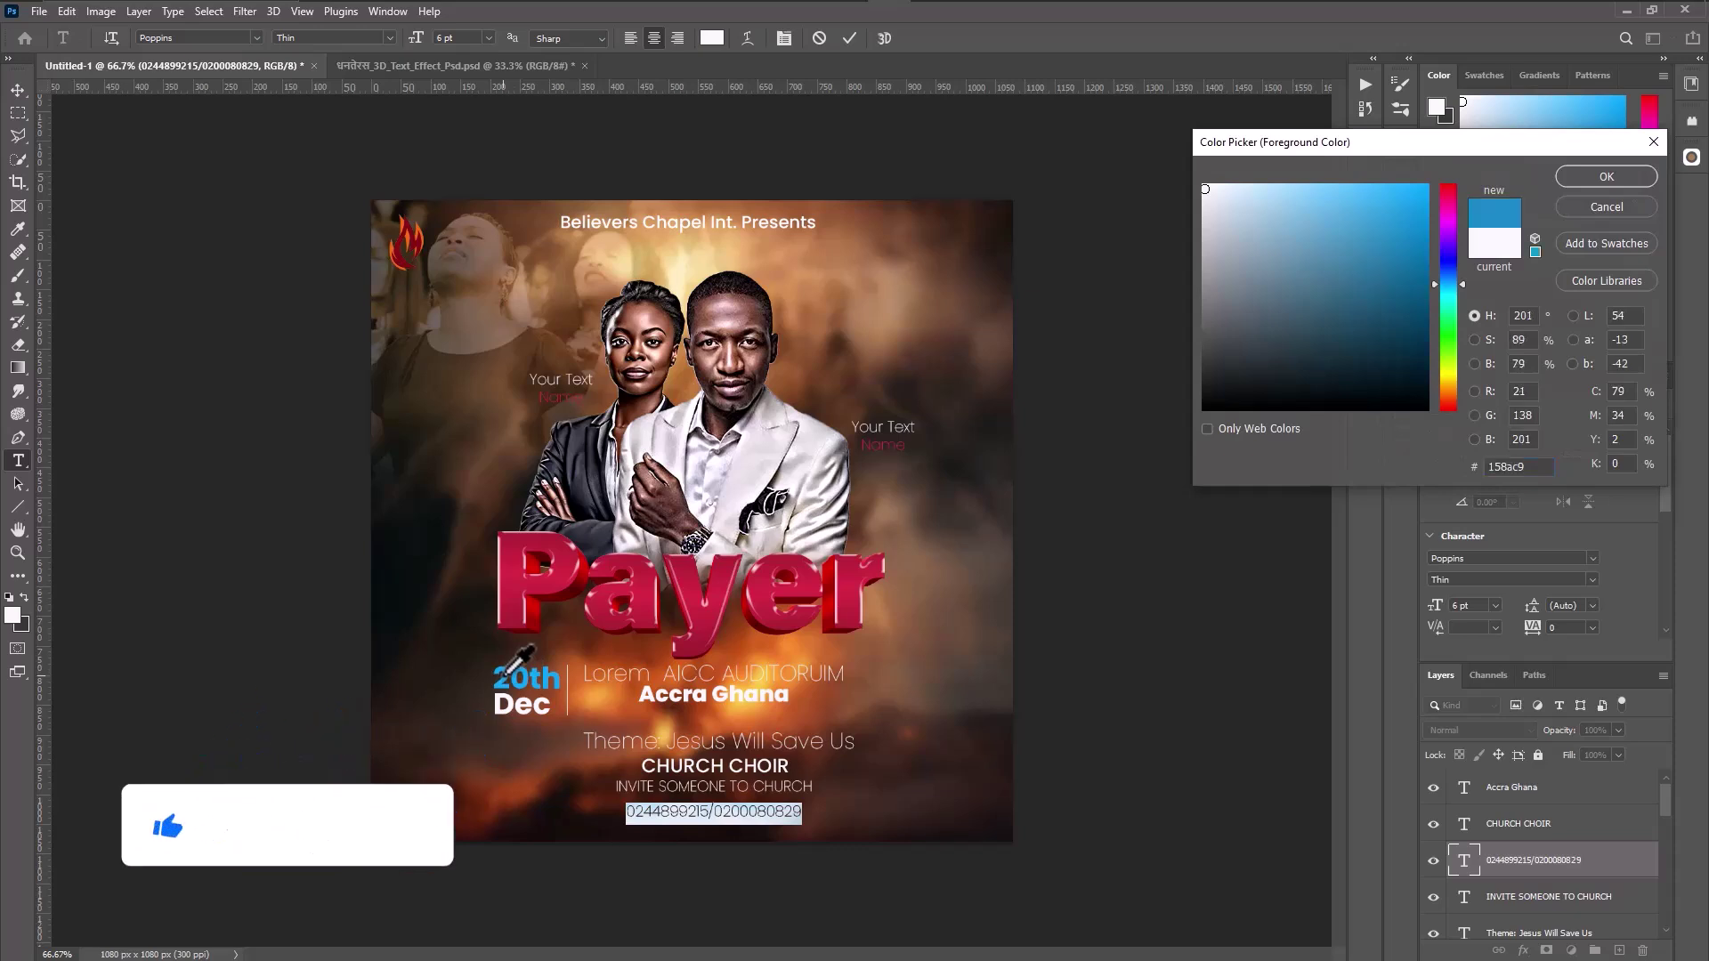
click(1629, 177)
click(17, 90)
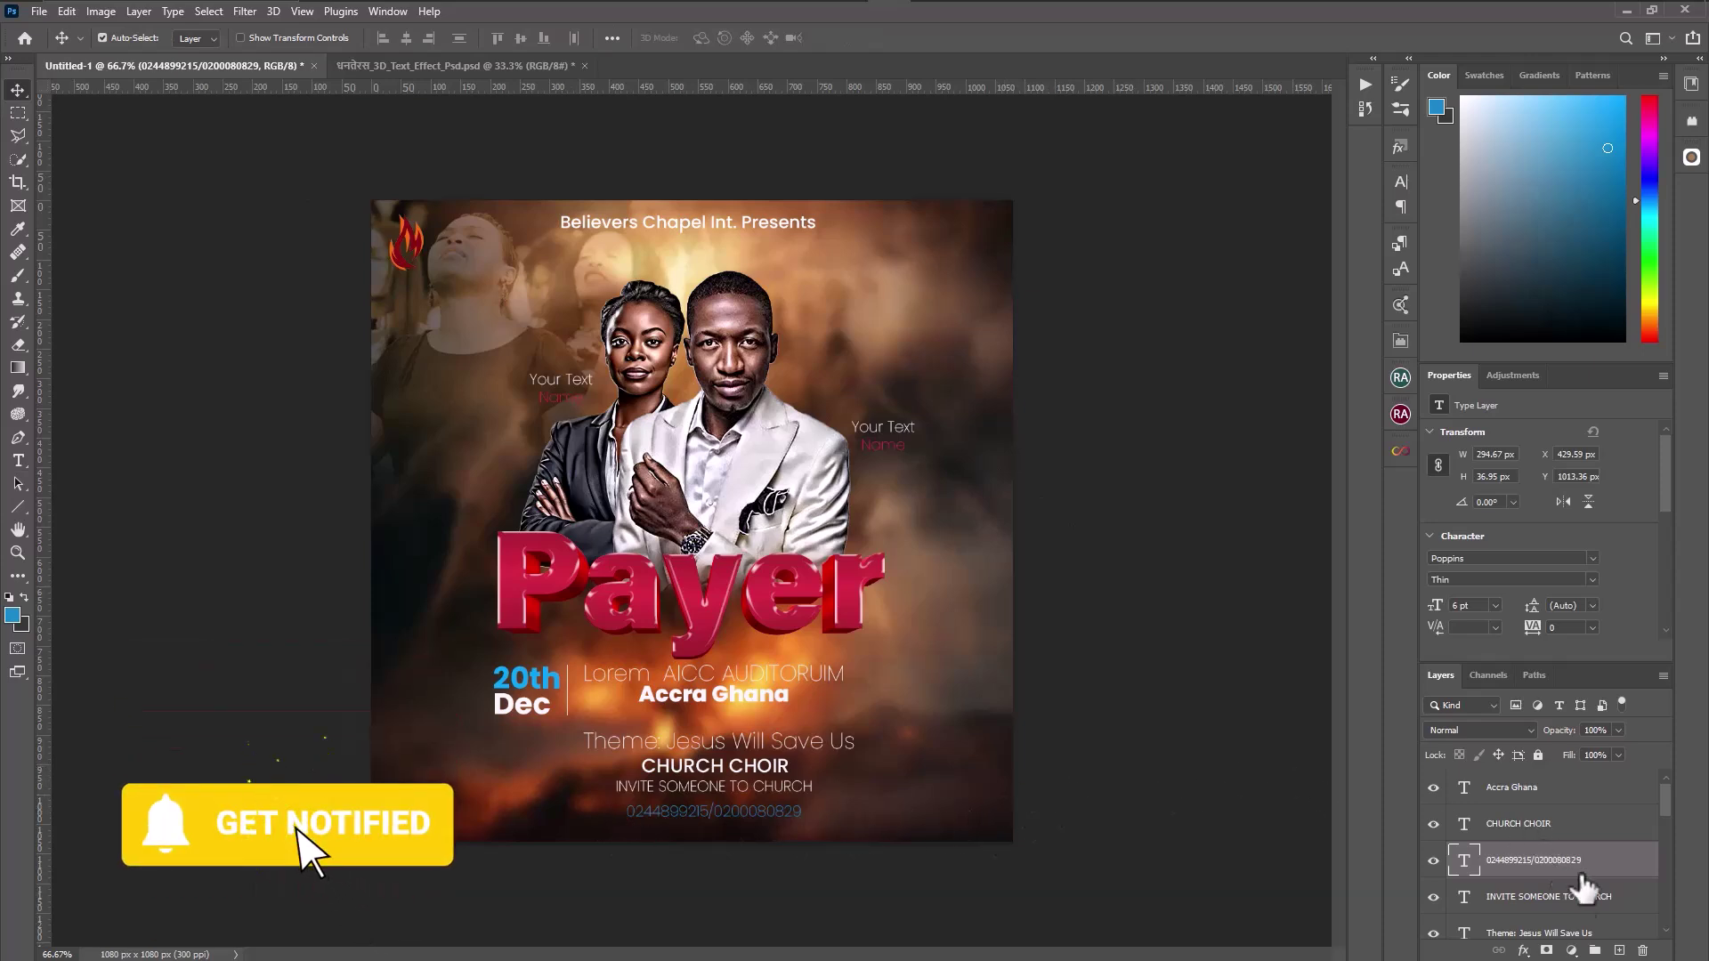
Place the embedded cutout of three women directly above the portraits layer, scaled to about 330 × 279 px in the flyer's lower-left corner.
scroll(1586, 912, down, 3)
scroll(1586, 913, down, 5)
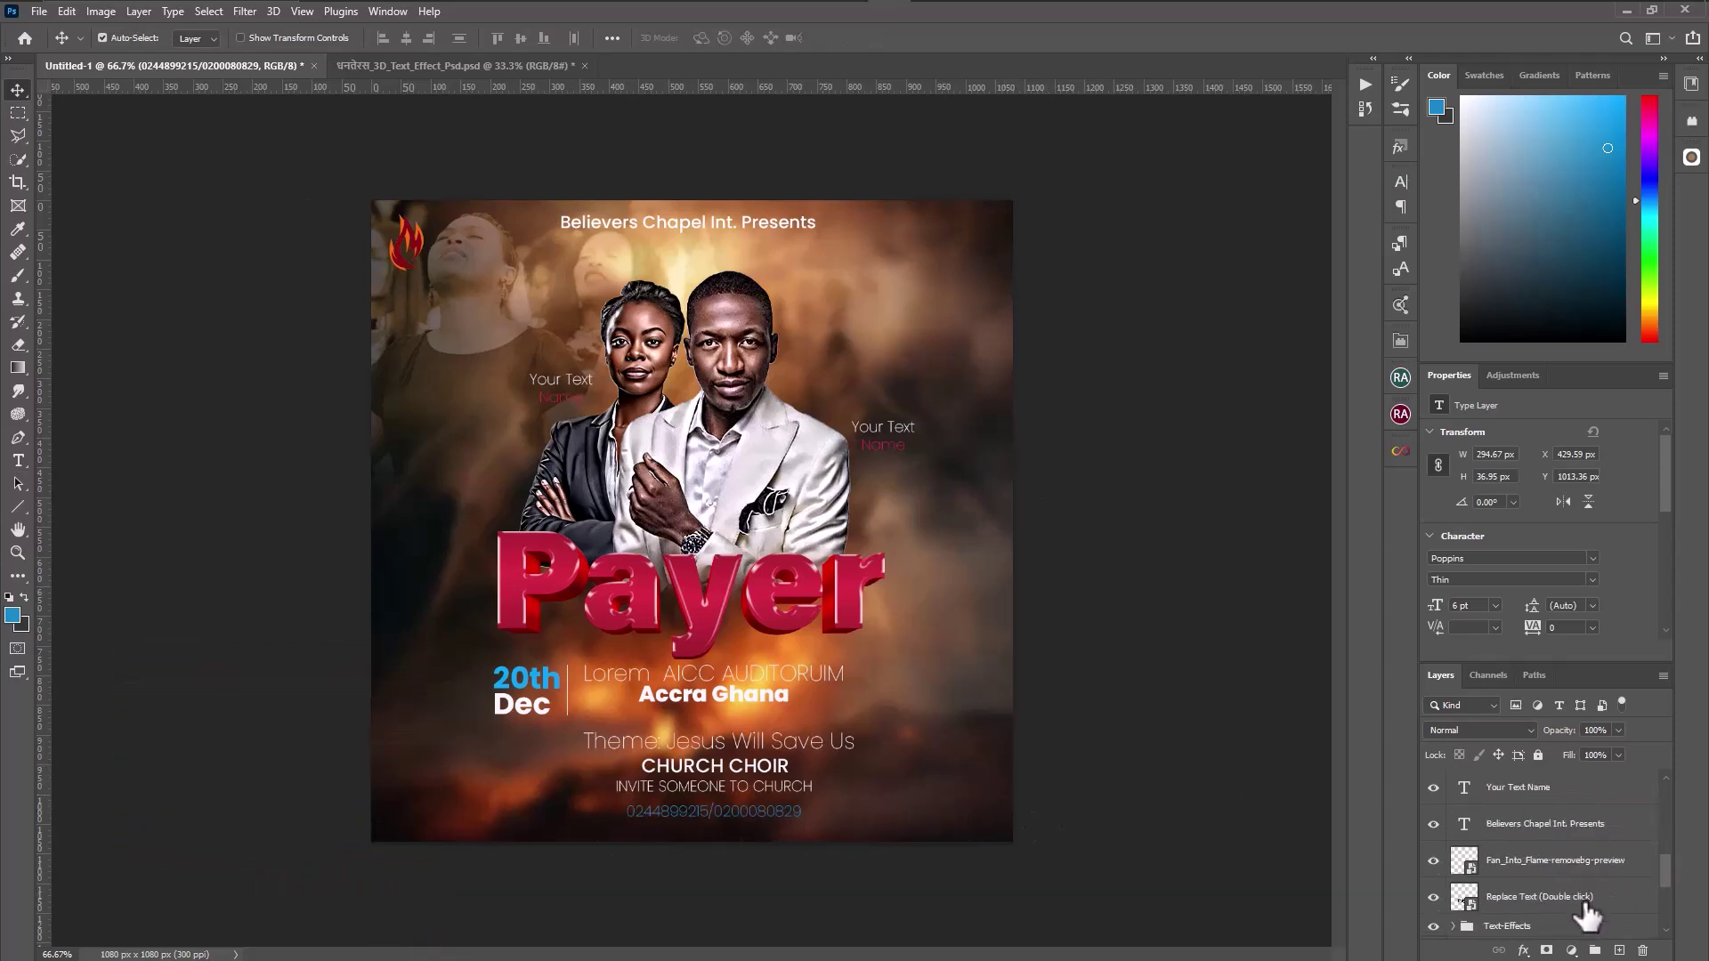
scroll(1585, 906, up, 2)
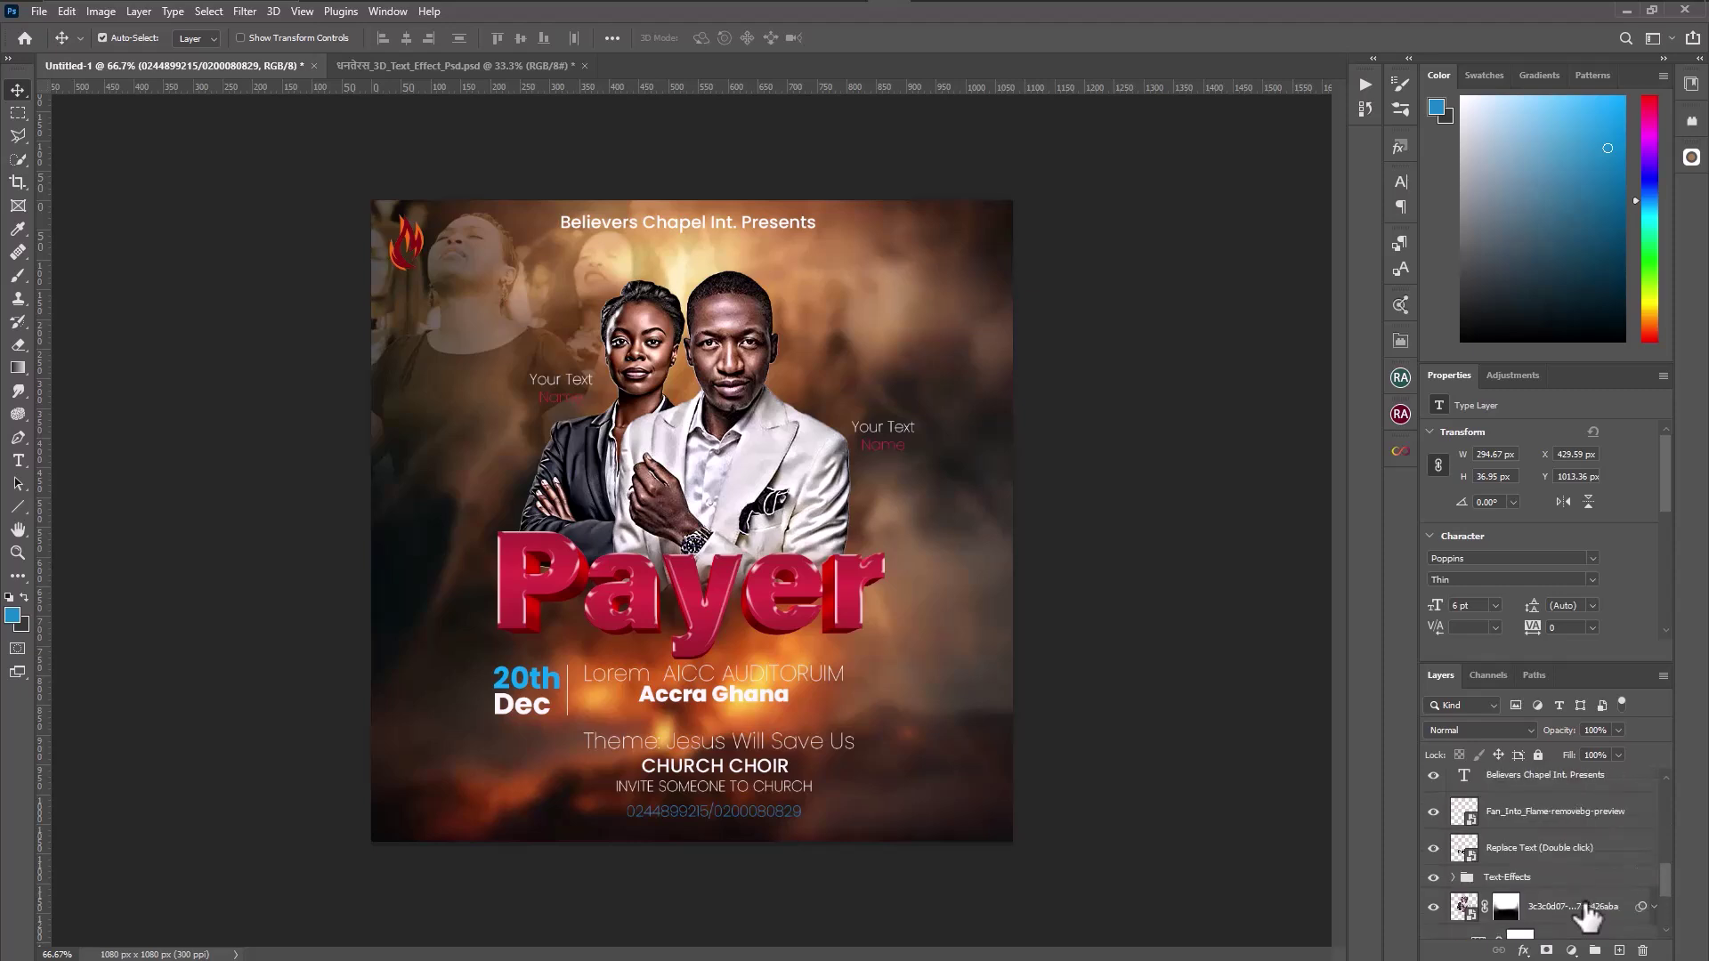
scroll(1620, 912, down, 2)
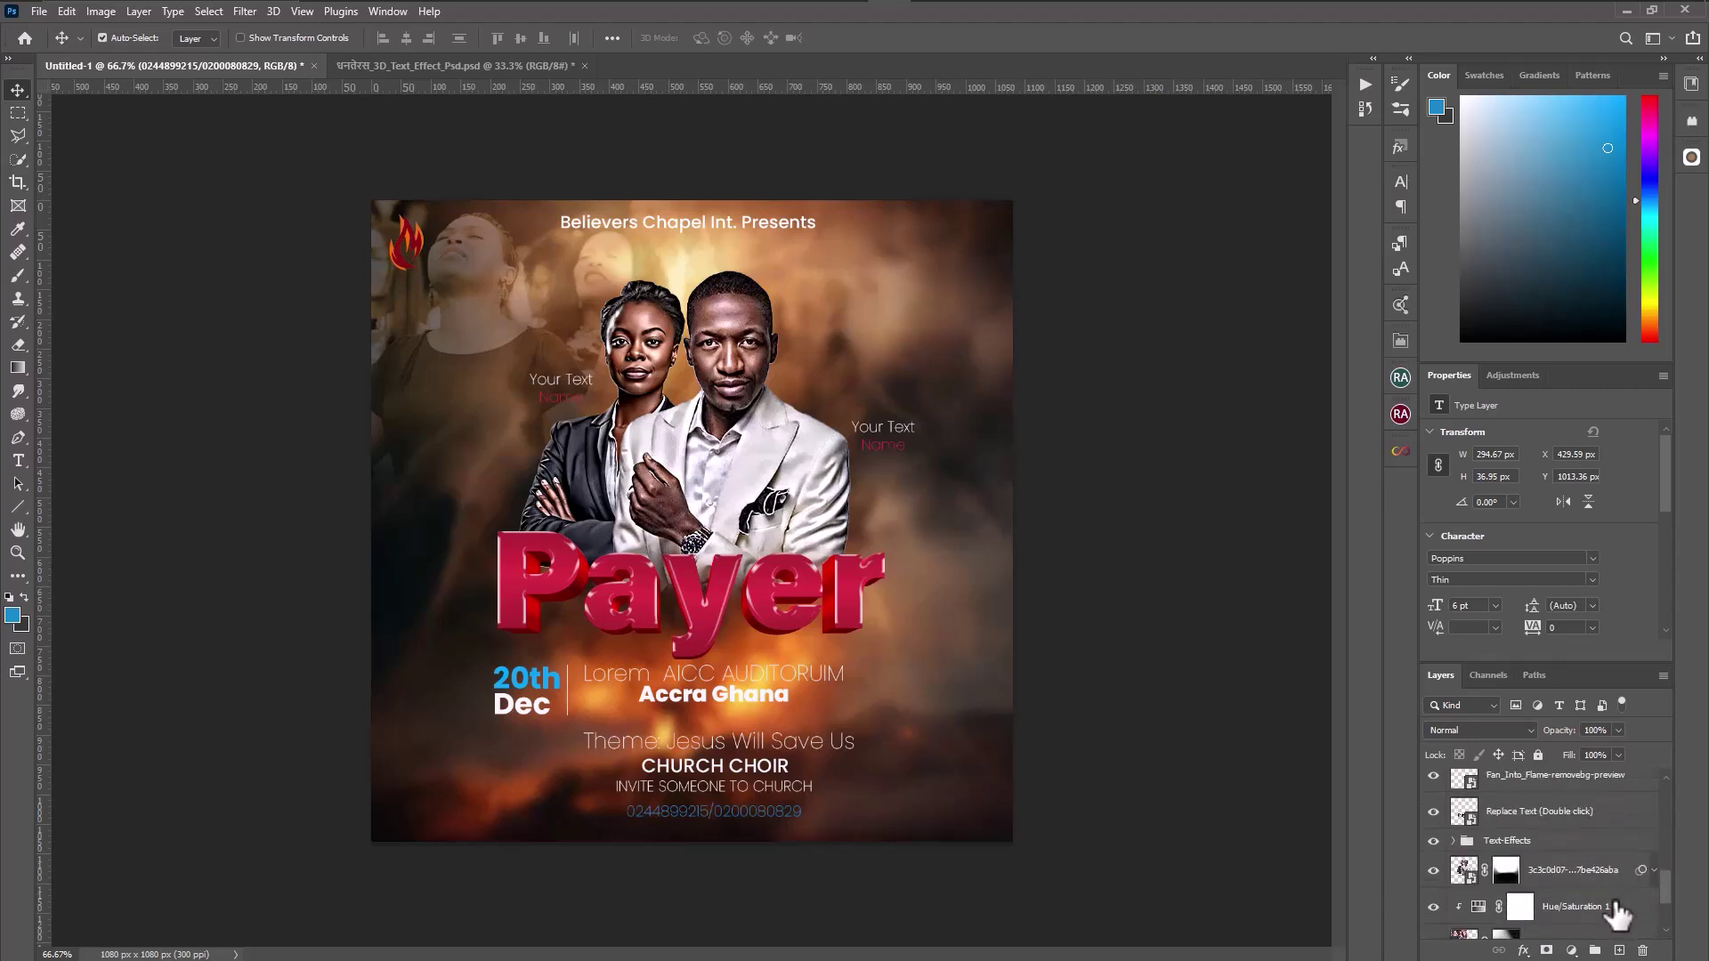
click(1571, 869)
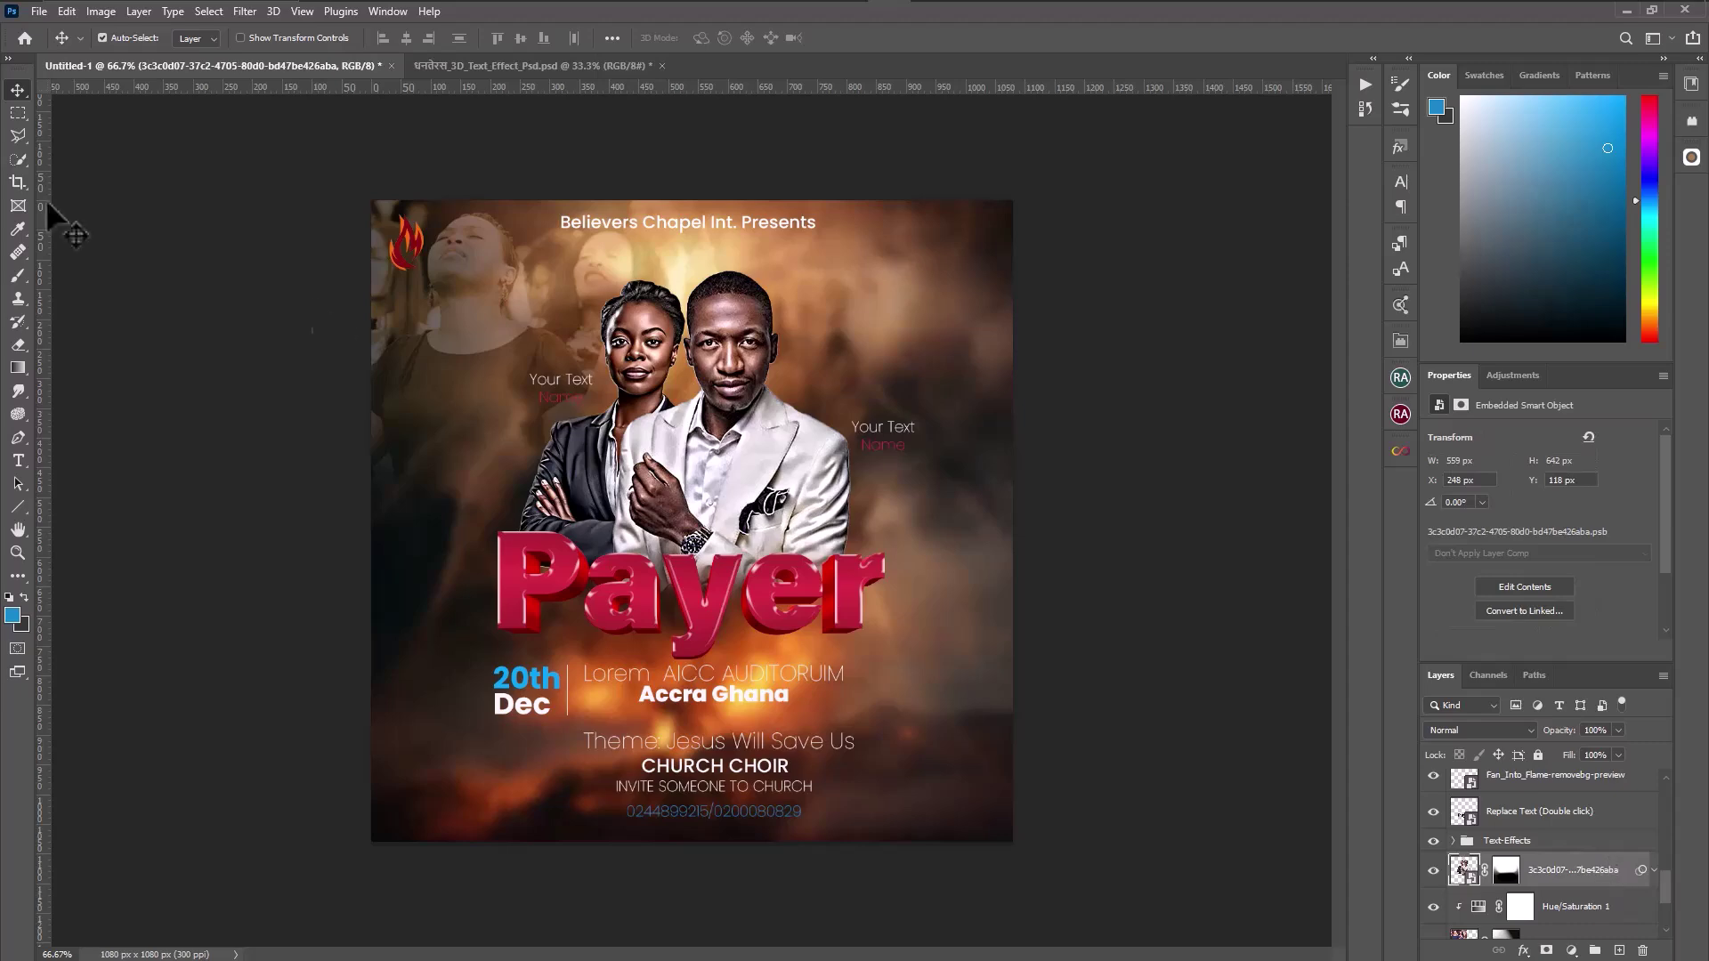
click(39, 12)
click(84, 380)
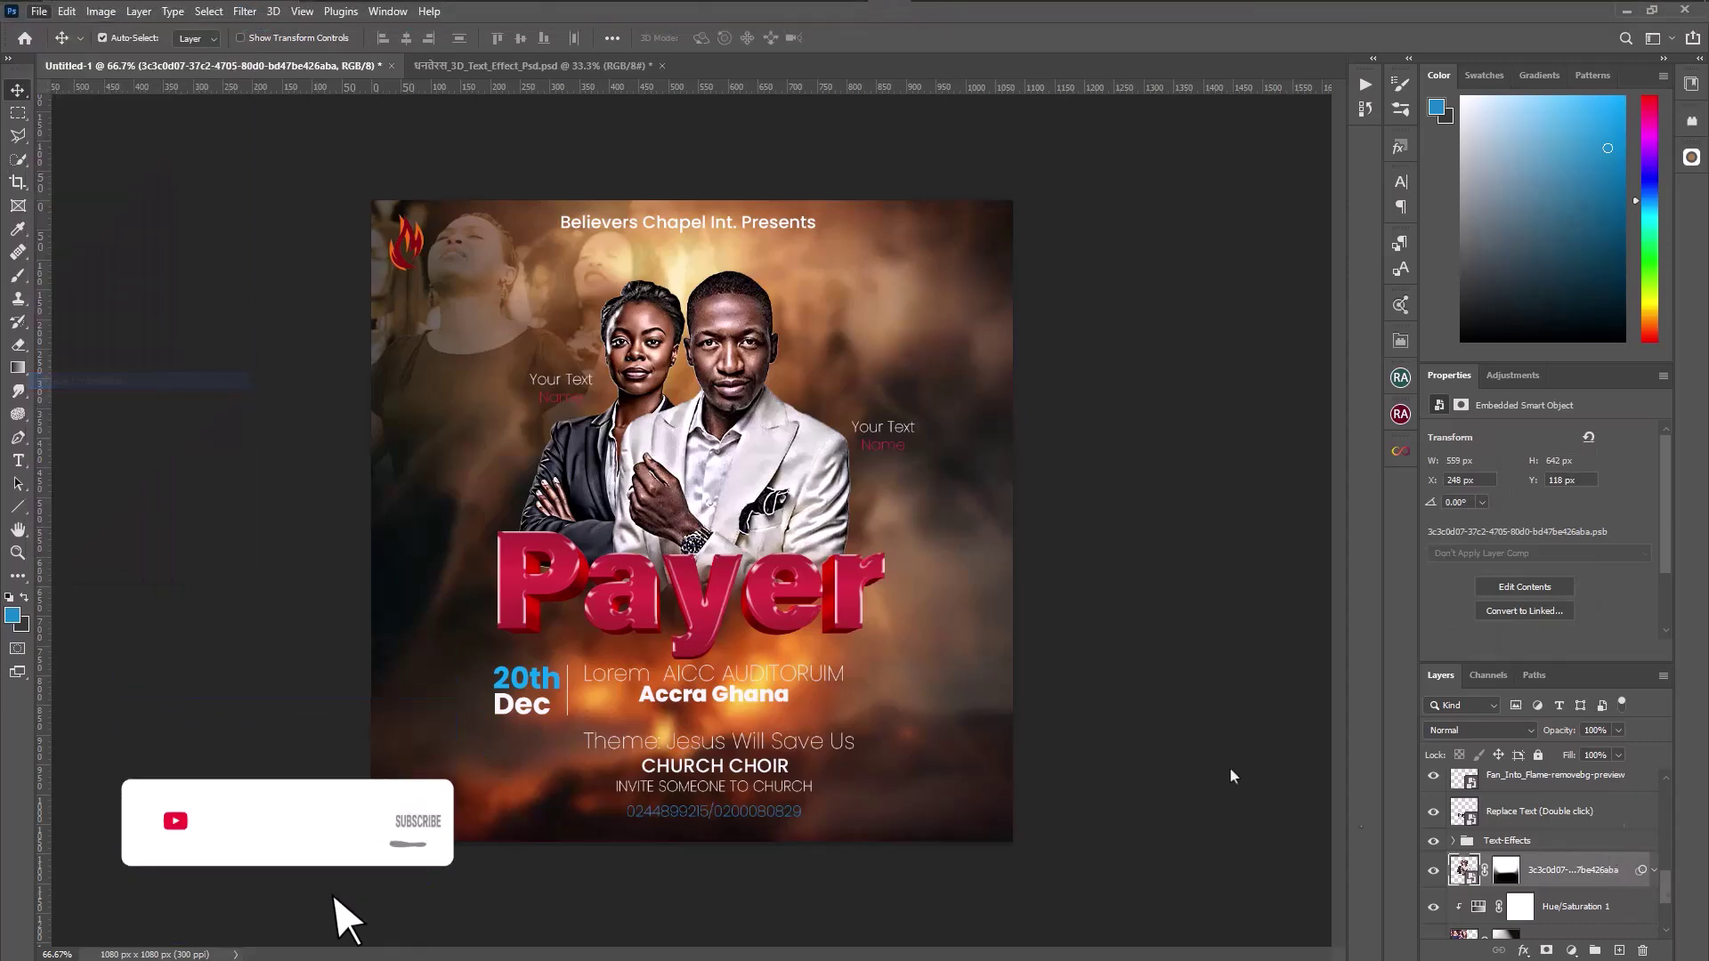
click(656, 191)
click(1345, 795)
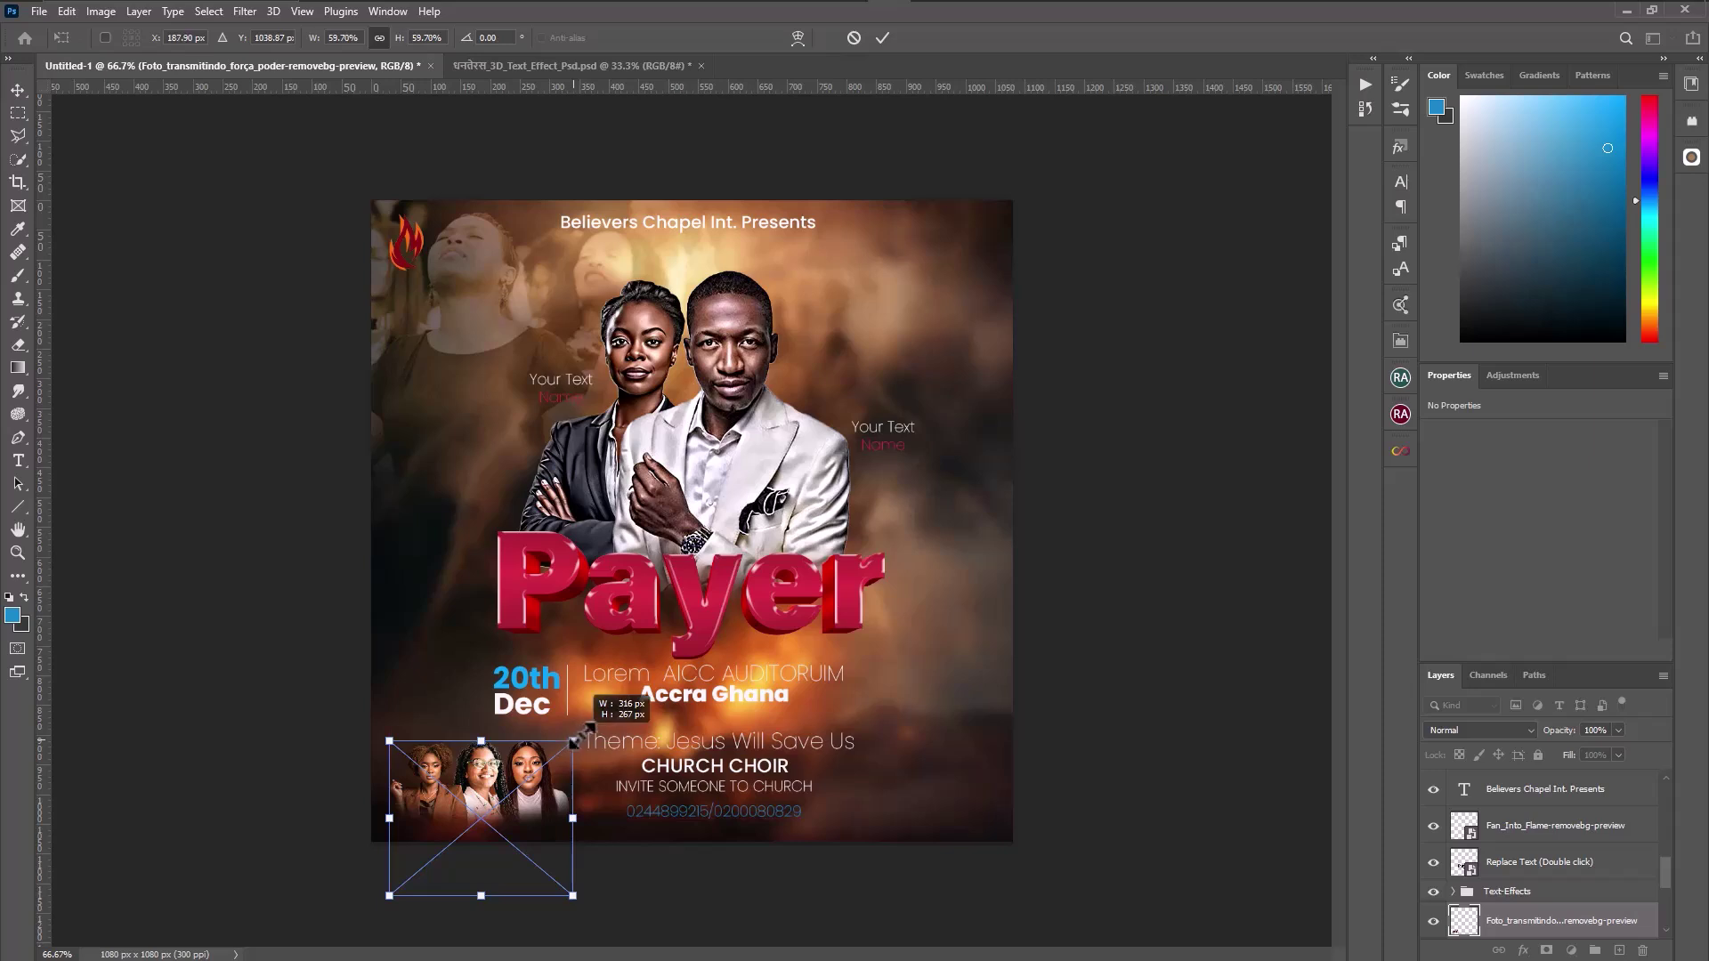
drag(589, 729, 585, 733)
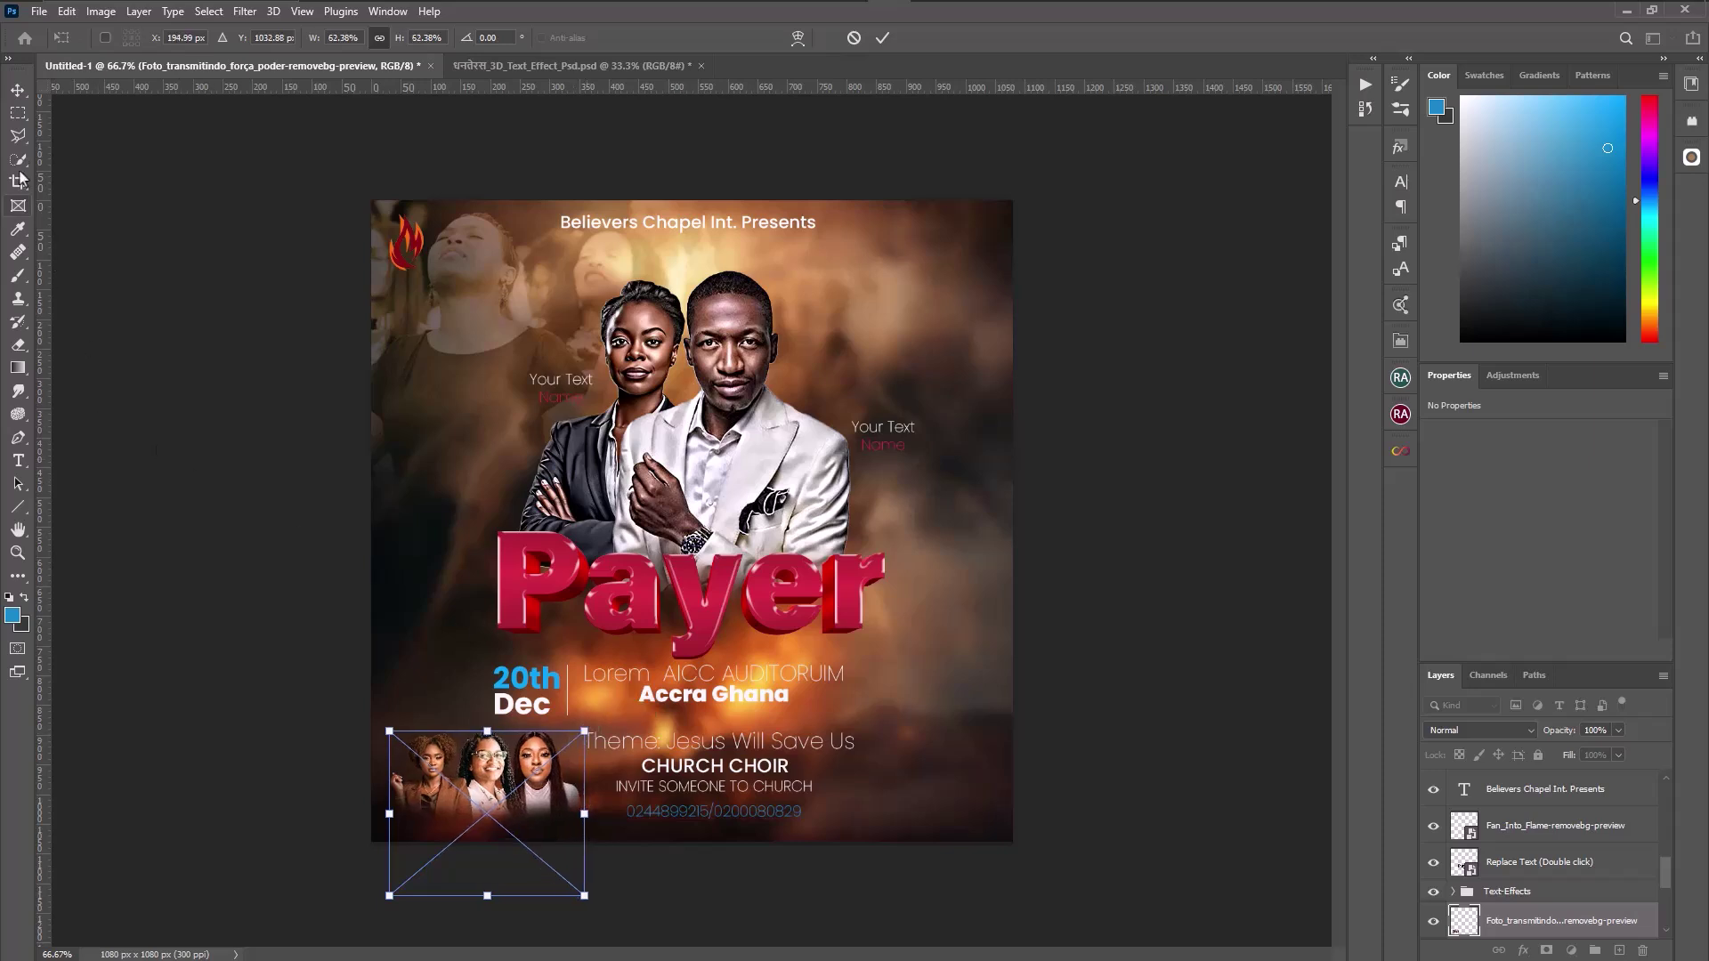
click(13, 92)
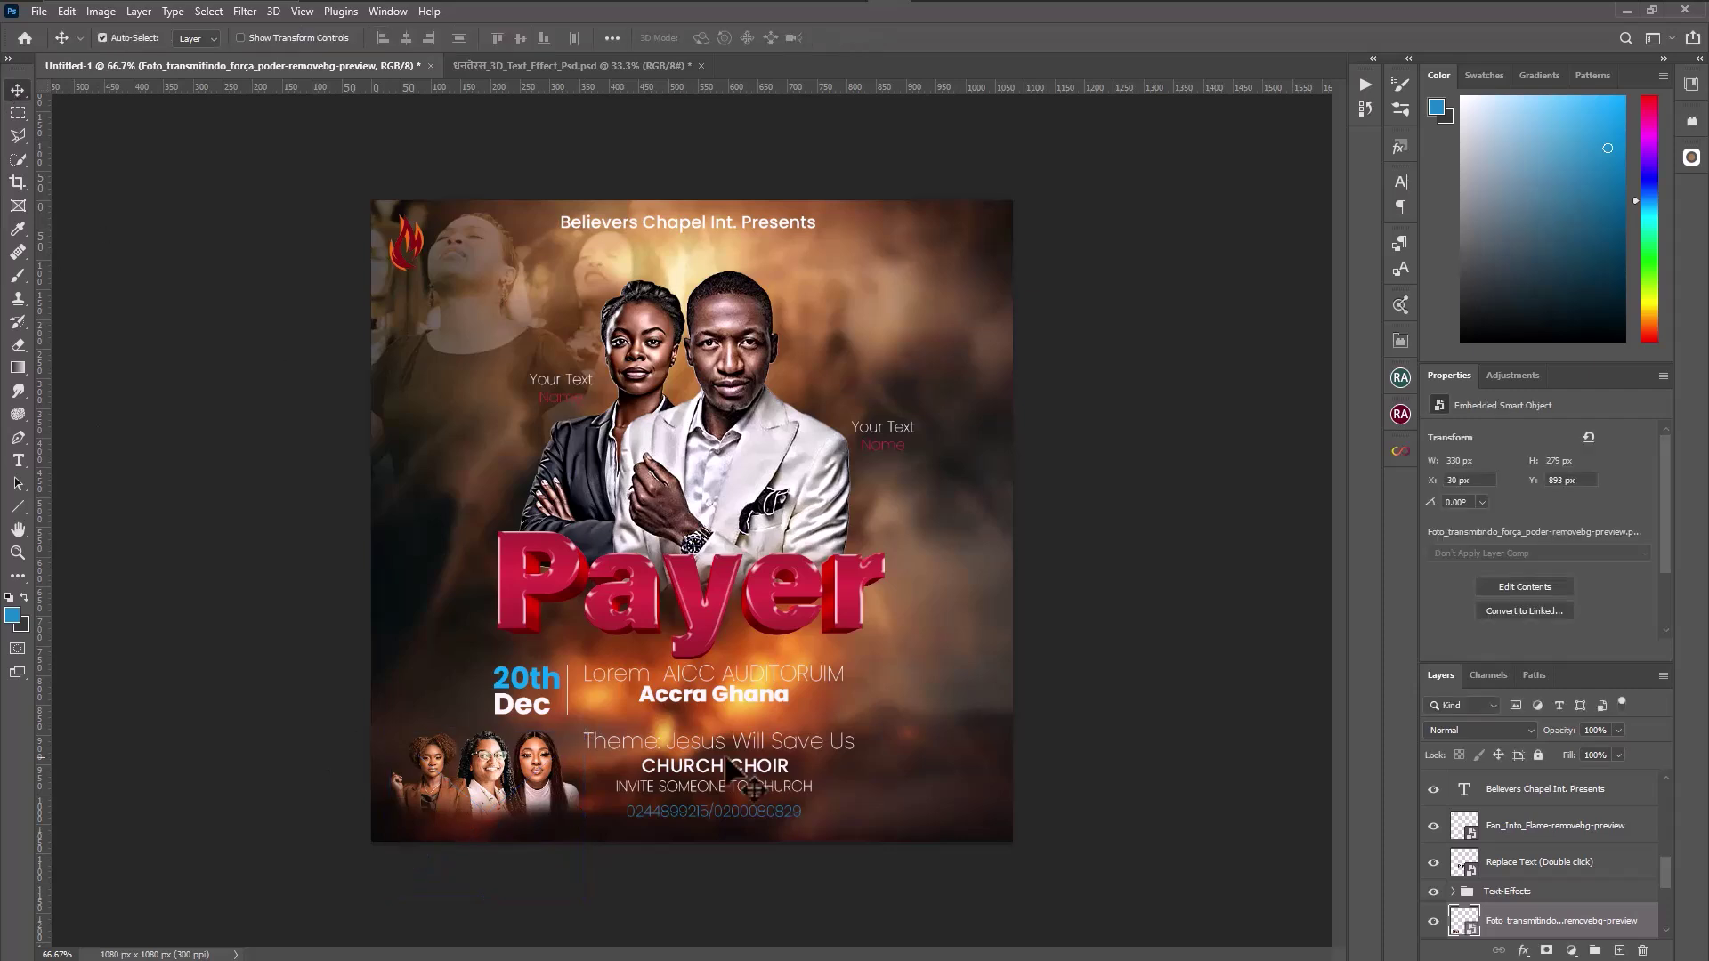
Add 4.45 pt Poppins Thin "Name" captions beneath the three women and nudge the rightmost caption 7 px to the right.
scroll(1611, 808, up, 5)
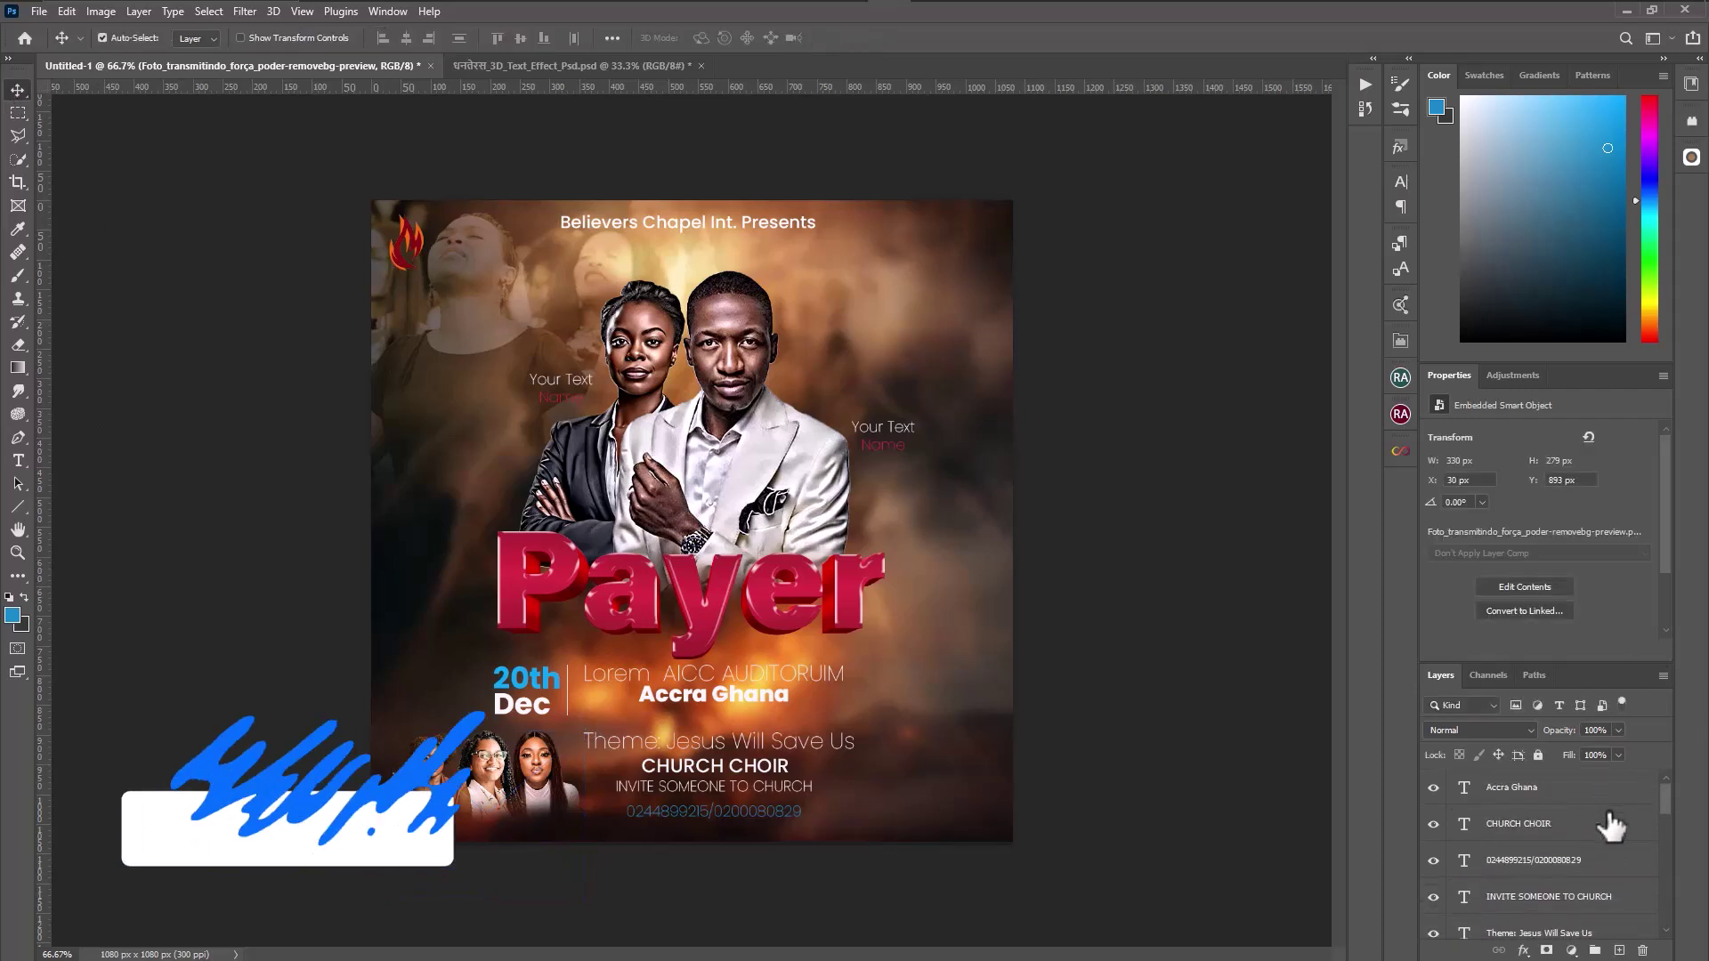
click(1609, 797)
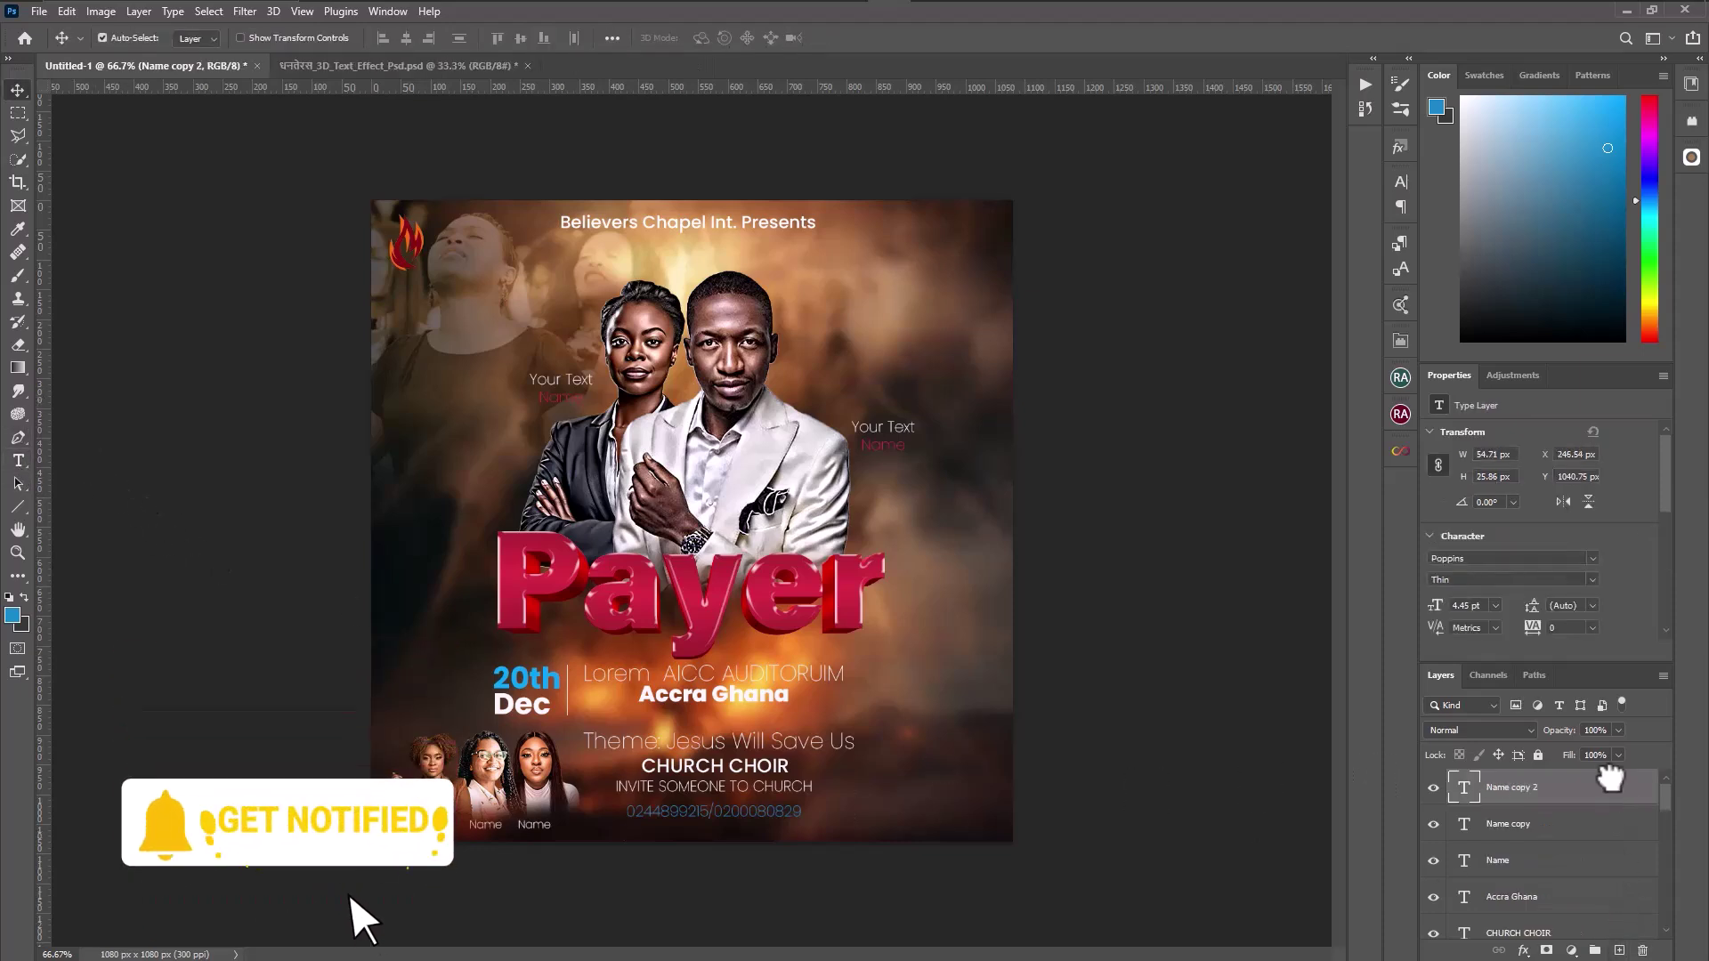
key(Right)
key(Right)
key(Right)
key(Right)
key(Right)
key(Right)
key(Right)
Group all layers from the topmost name caption down to the Believers Chapel heading, and check the group by hiding and reshowing it.
scroll(1608, 841, down, 6)
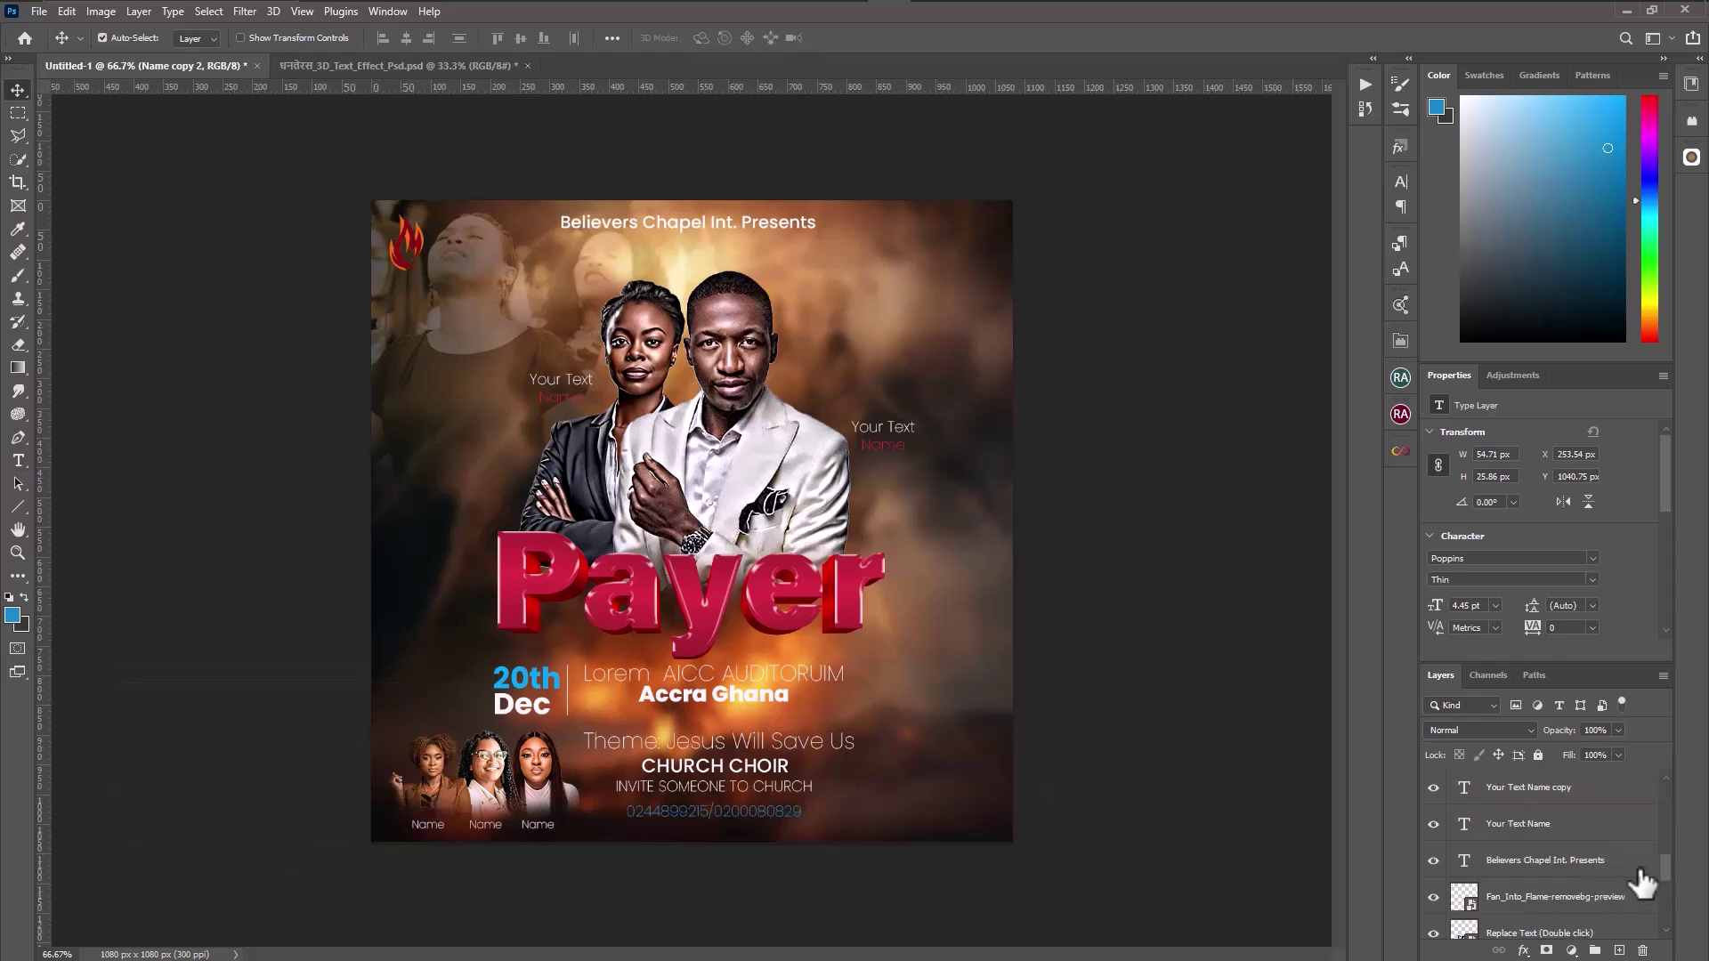
shift+click(1638, 864)
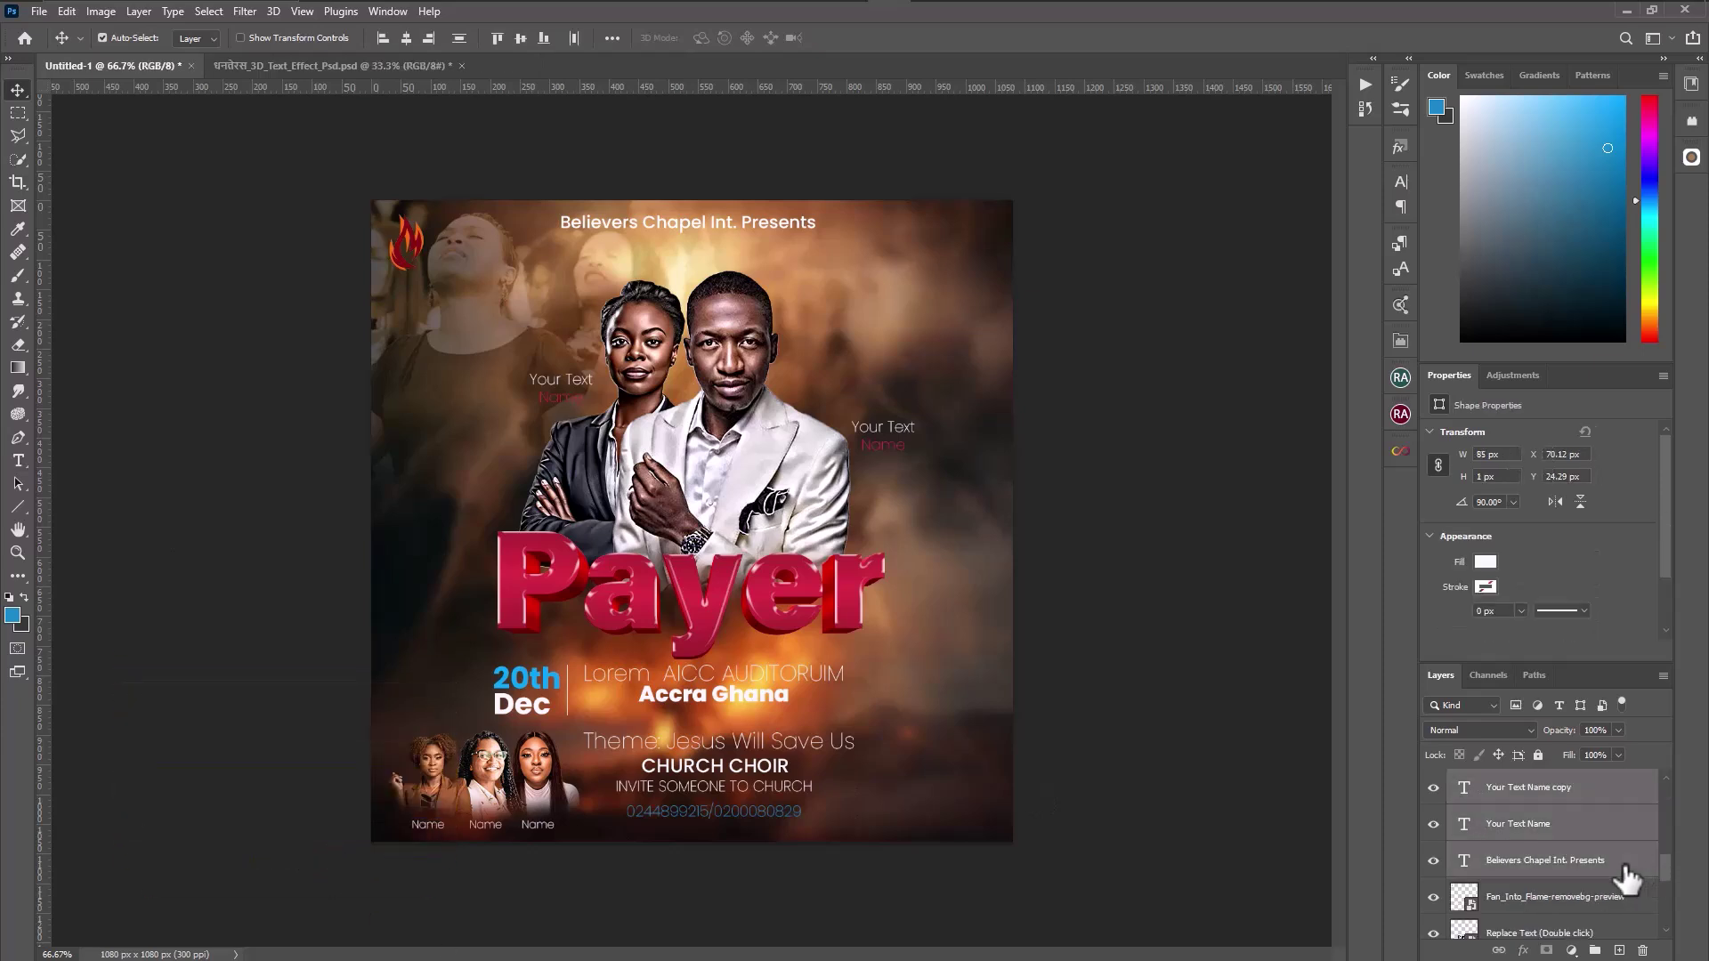
click(1595, 951)
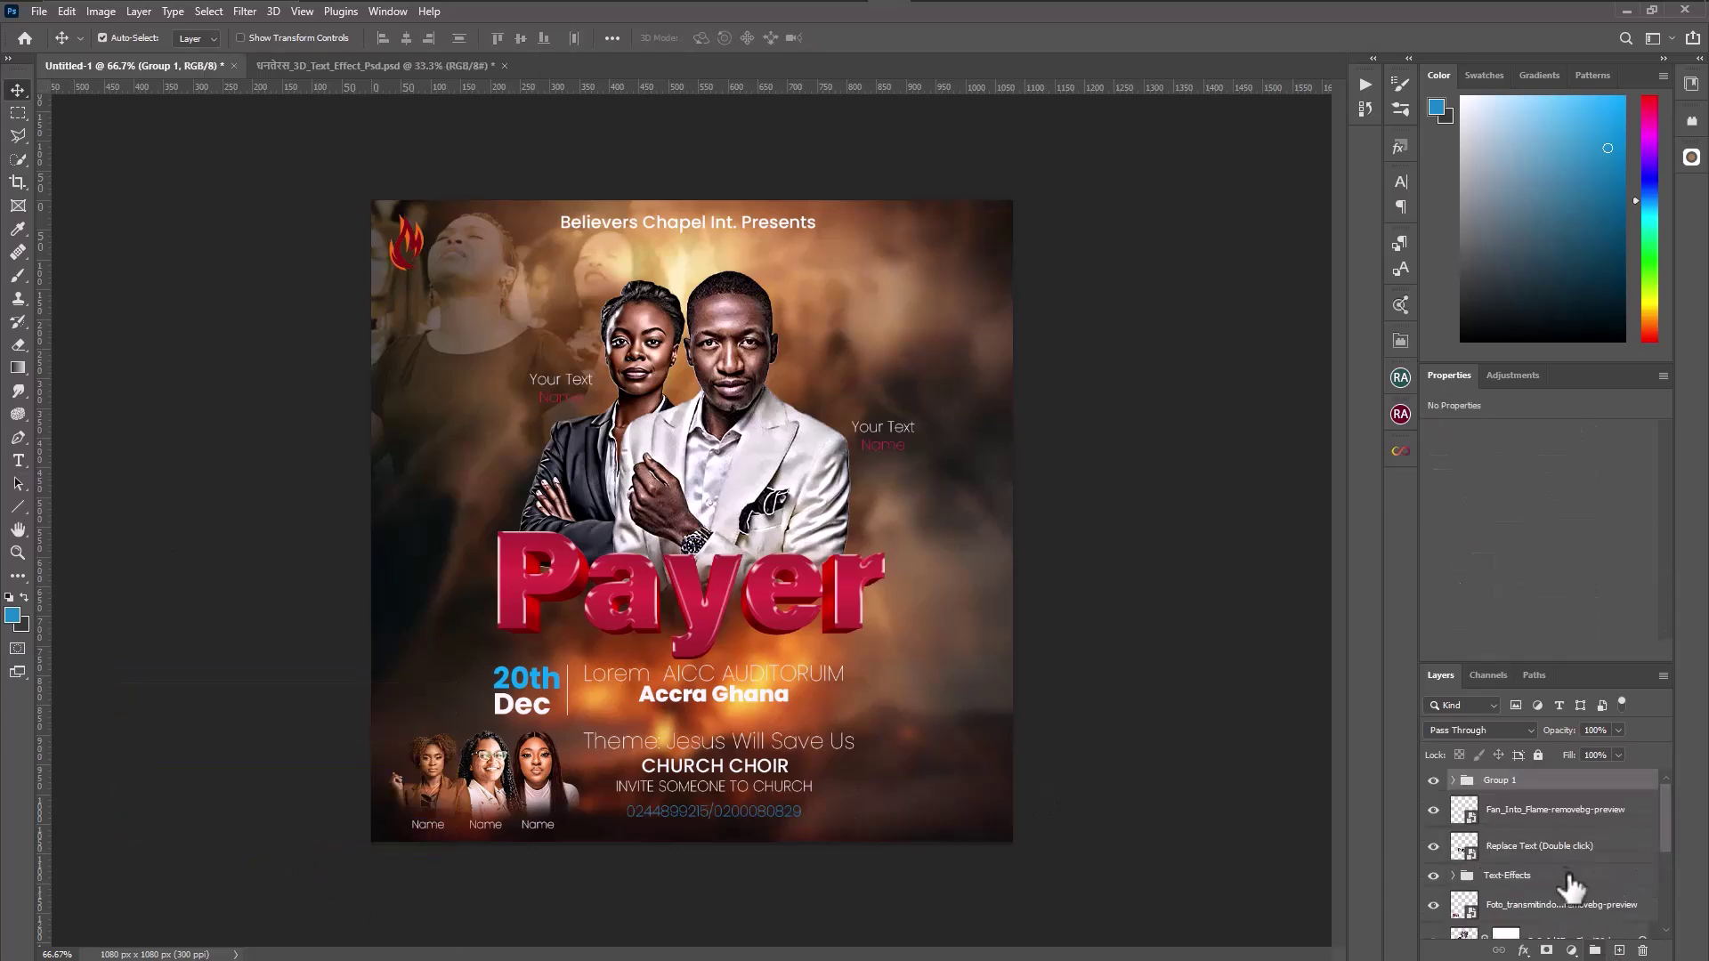
click(1435, 782)
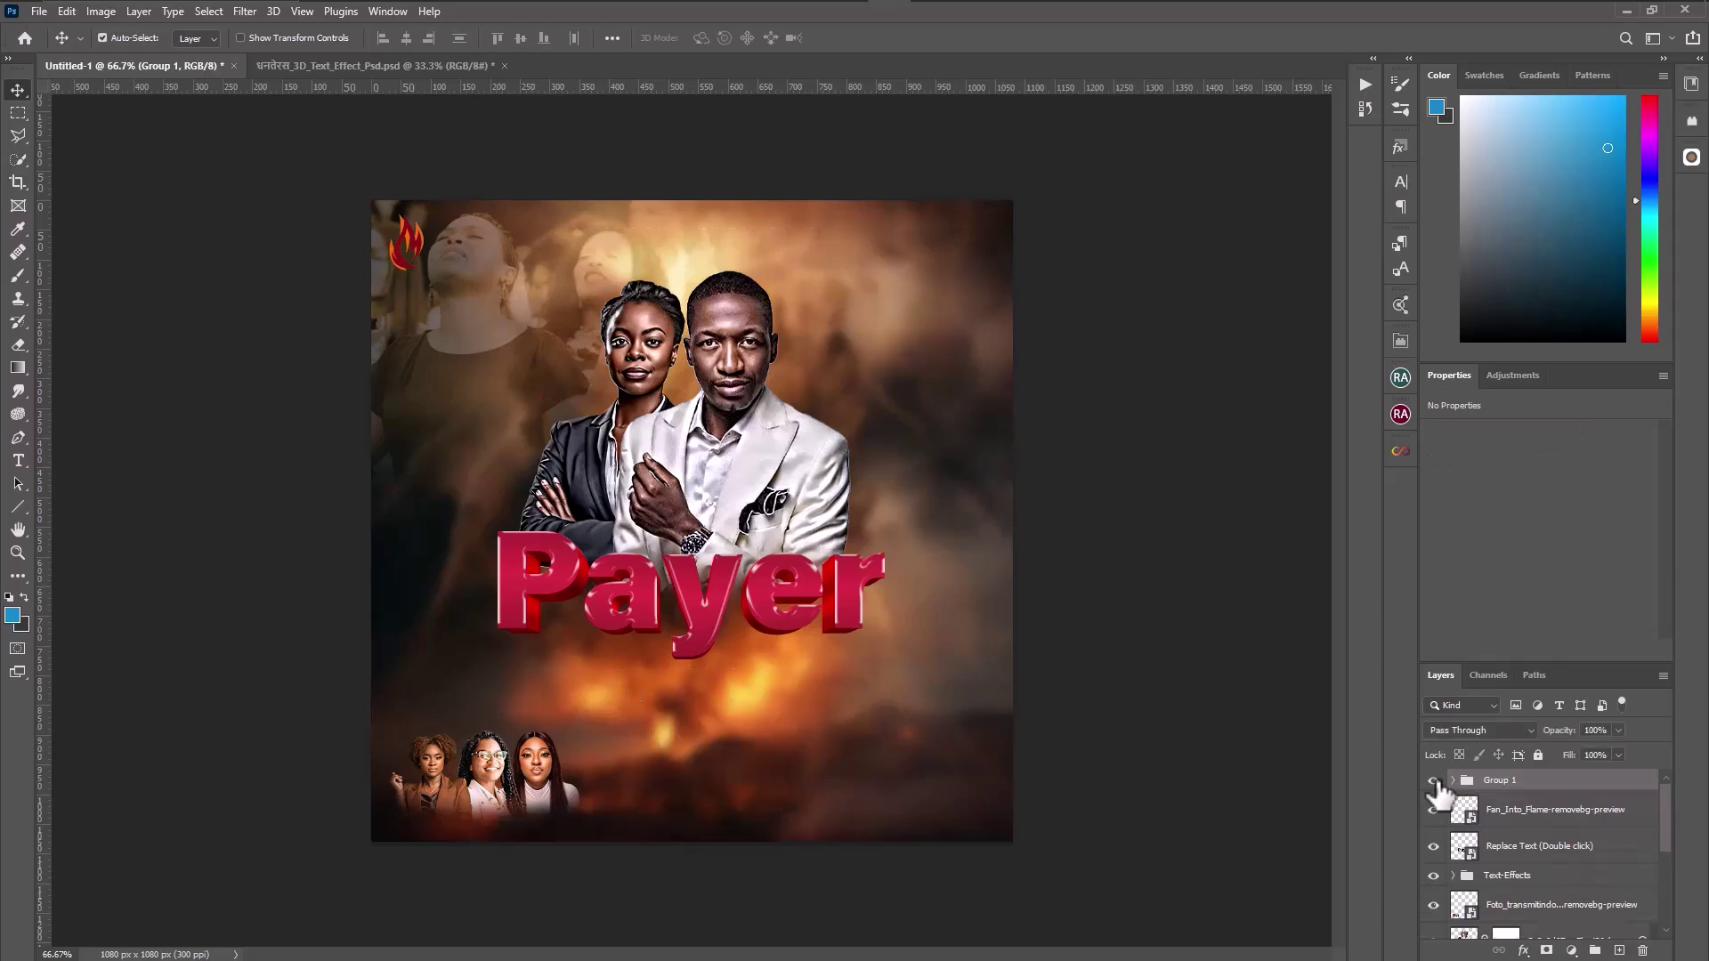
click(1434, 781)
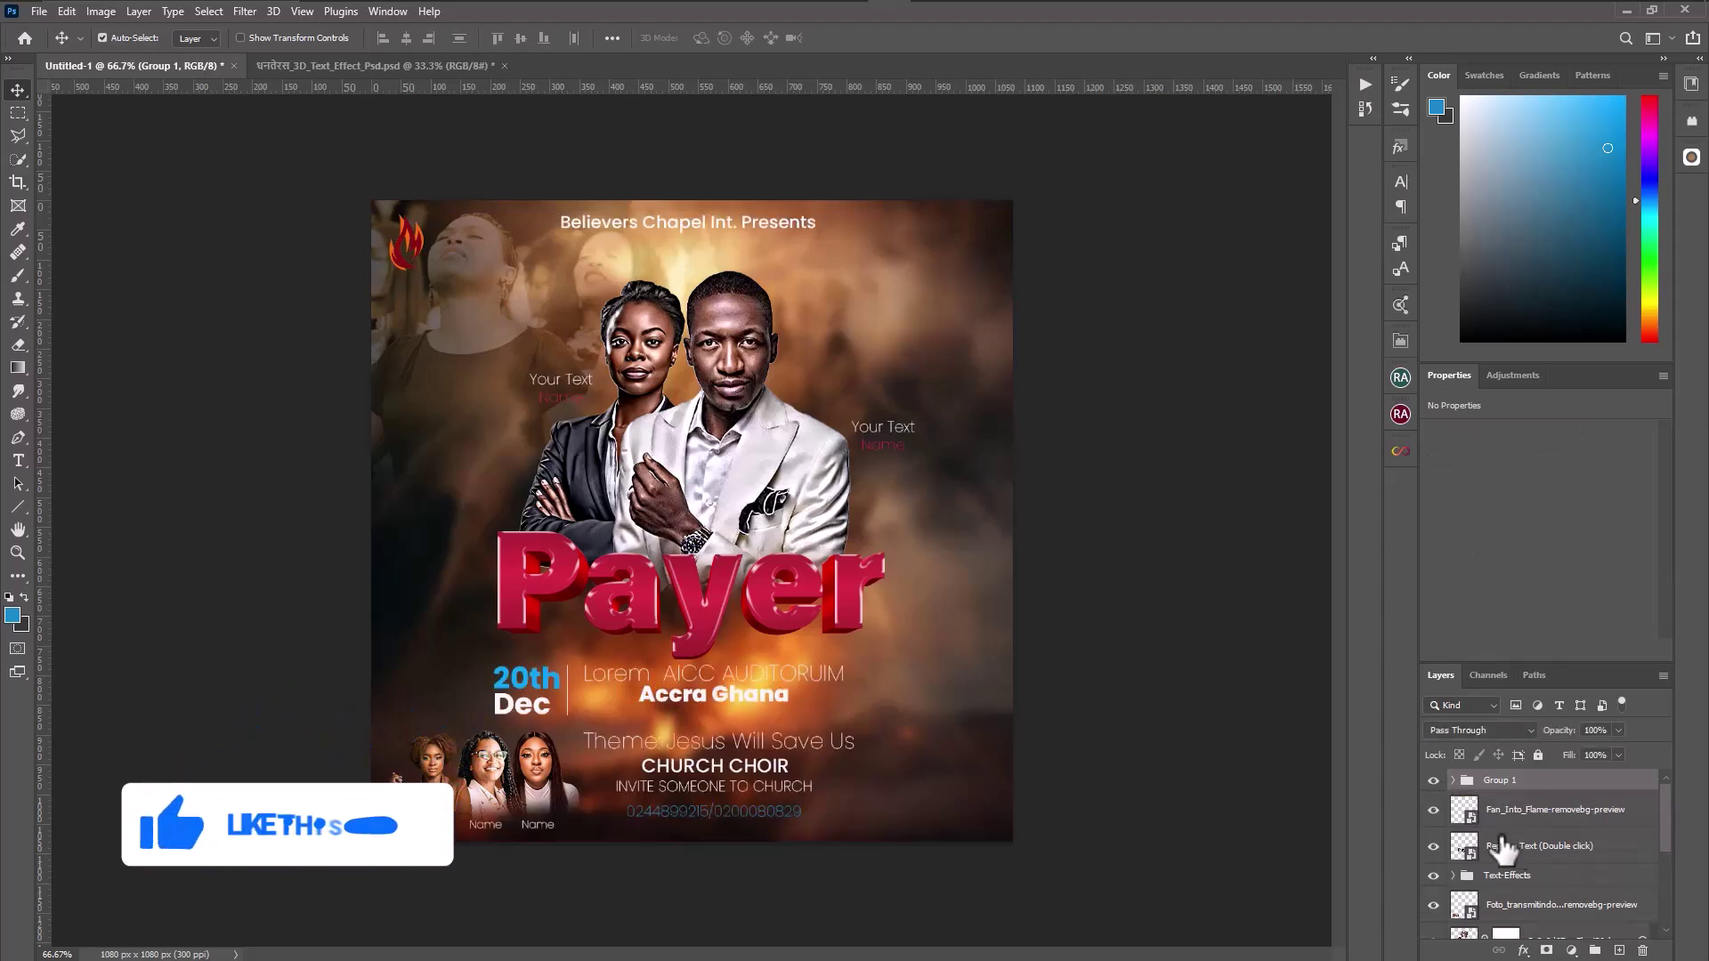
Place the embedded church interior image light-5083606 directly above the fiery background, spanning the flyer's full width at 5.13% scale.
scroll(1585, 853, down, 1)
scroll(1585, 852, down, 5)
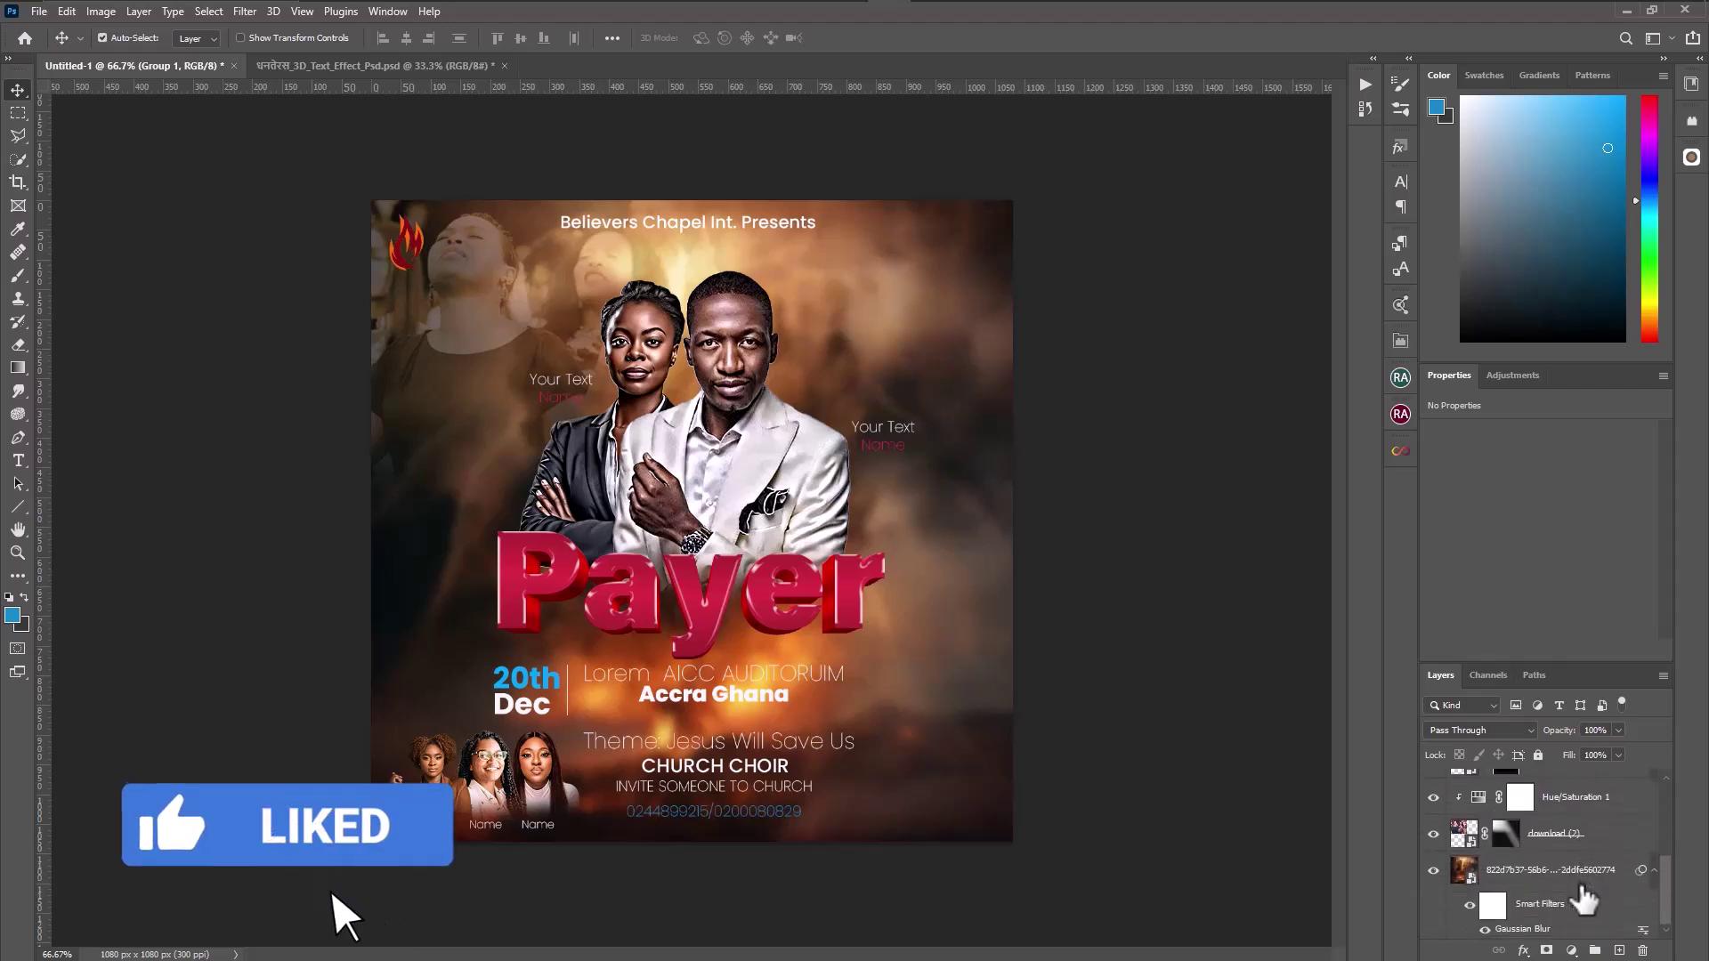
click(1589, 879)
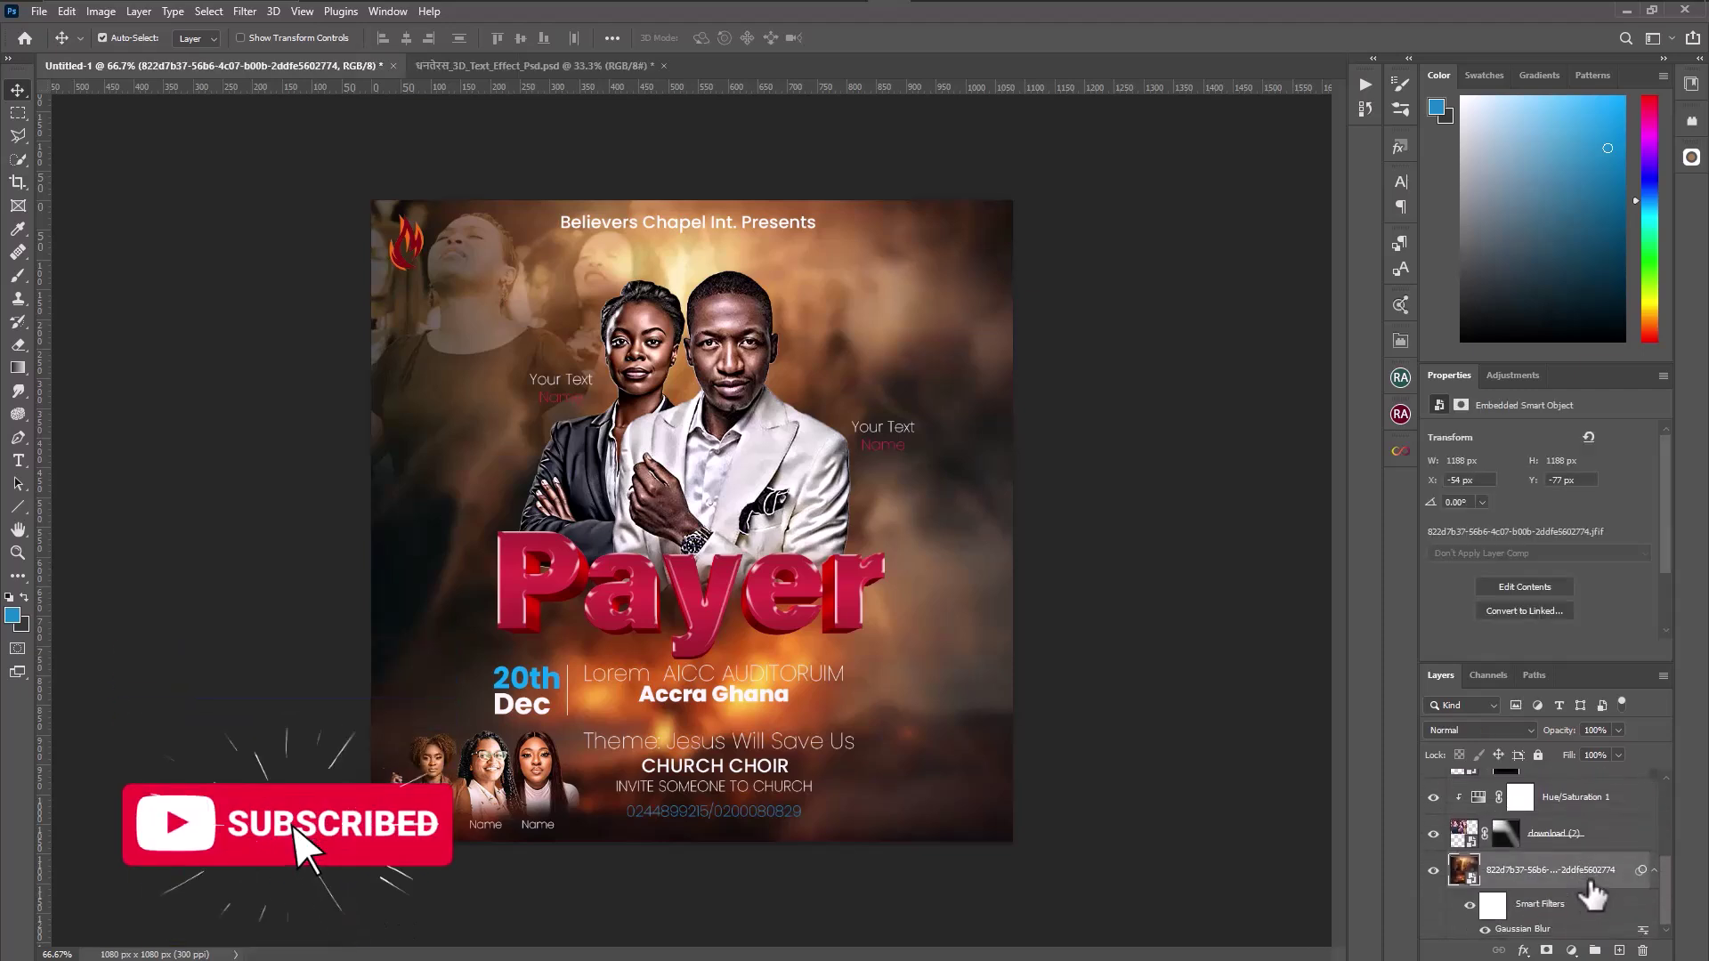
click(39, 11)
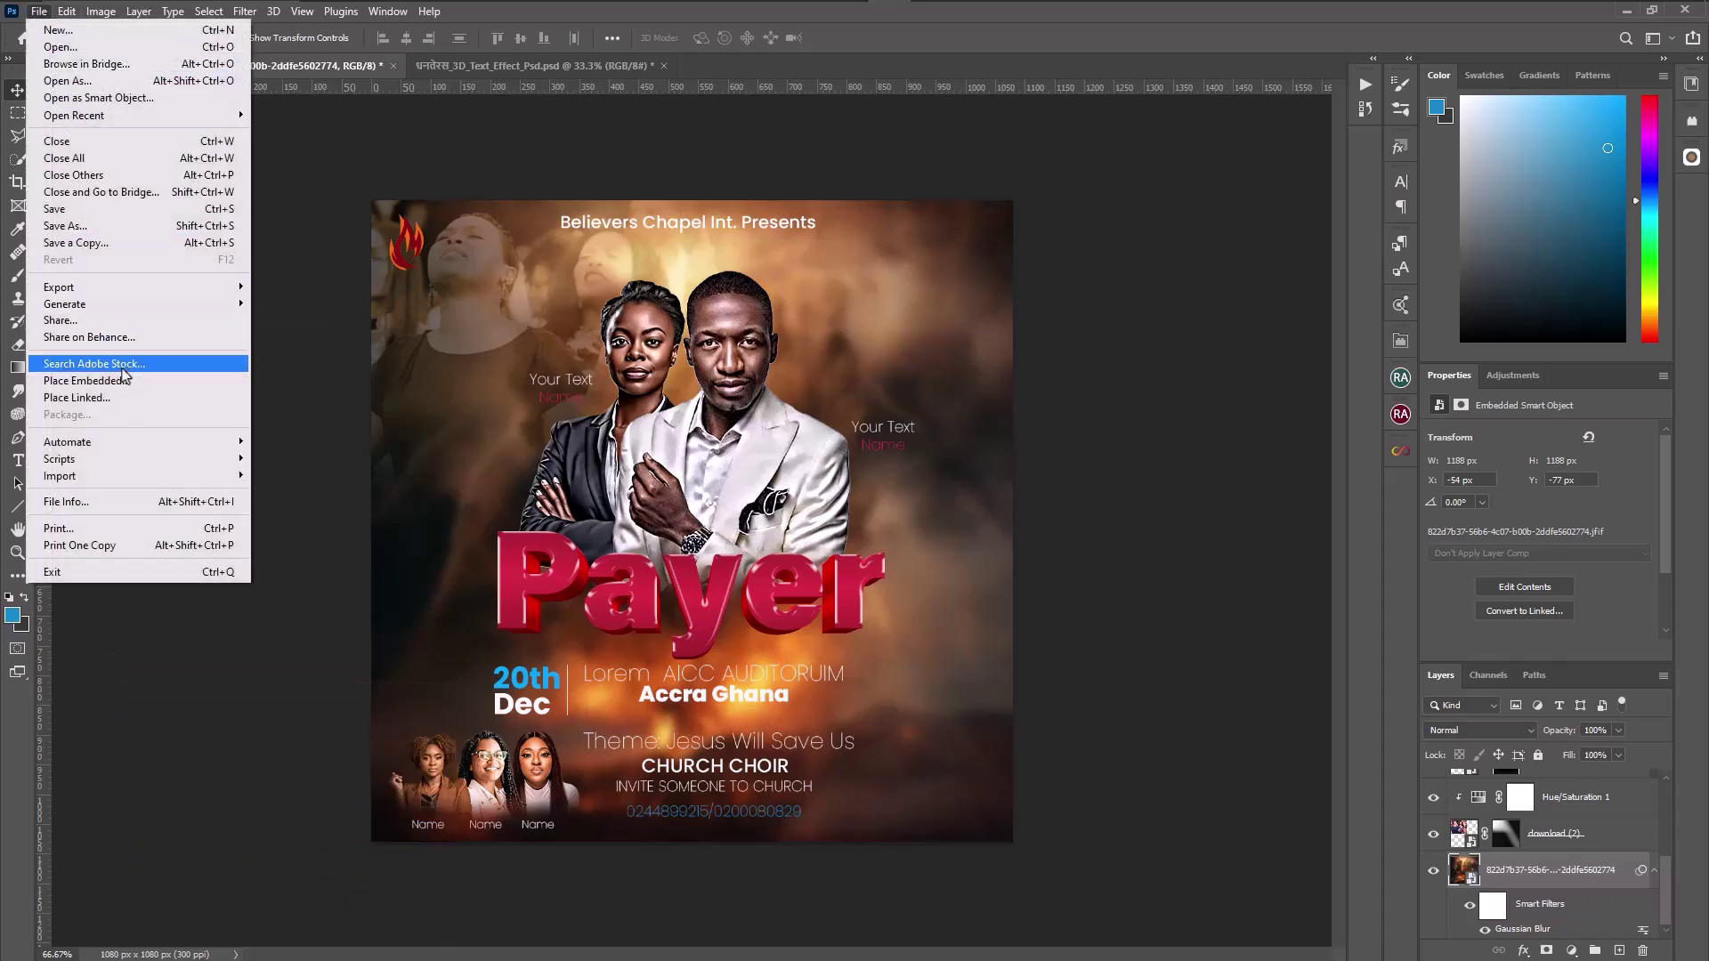
click(98, 372)
click(1380, 791)
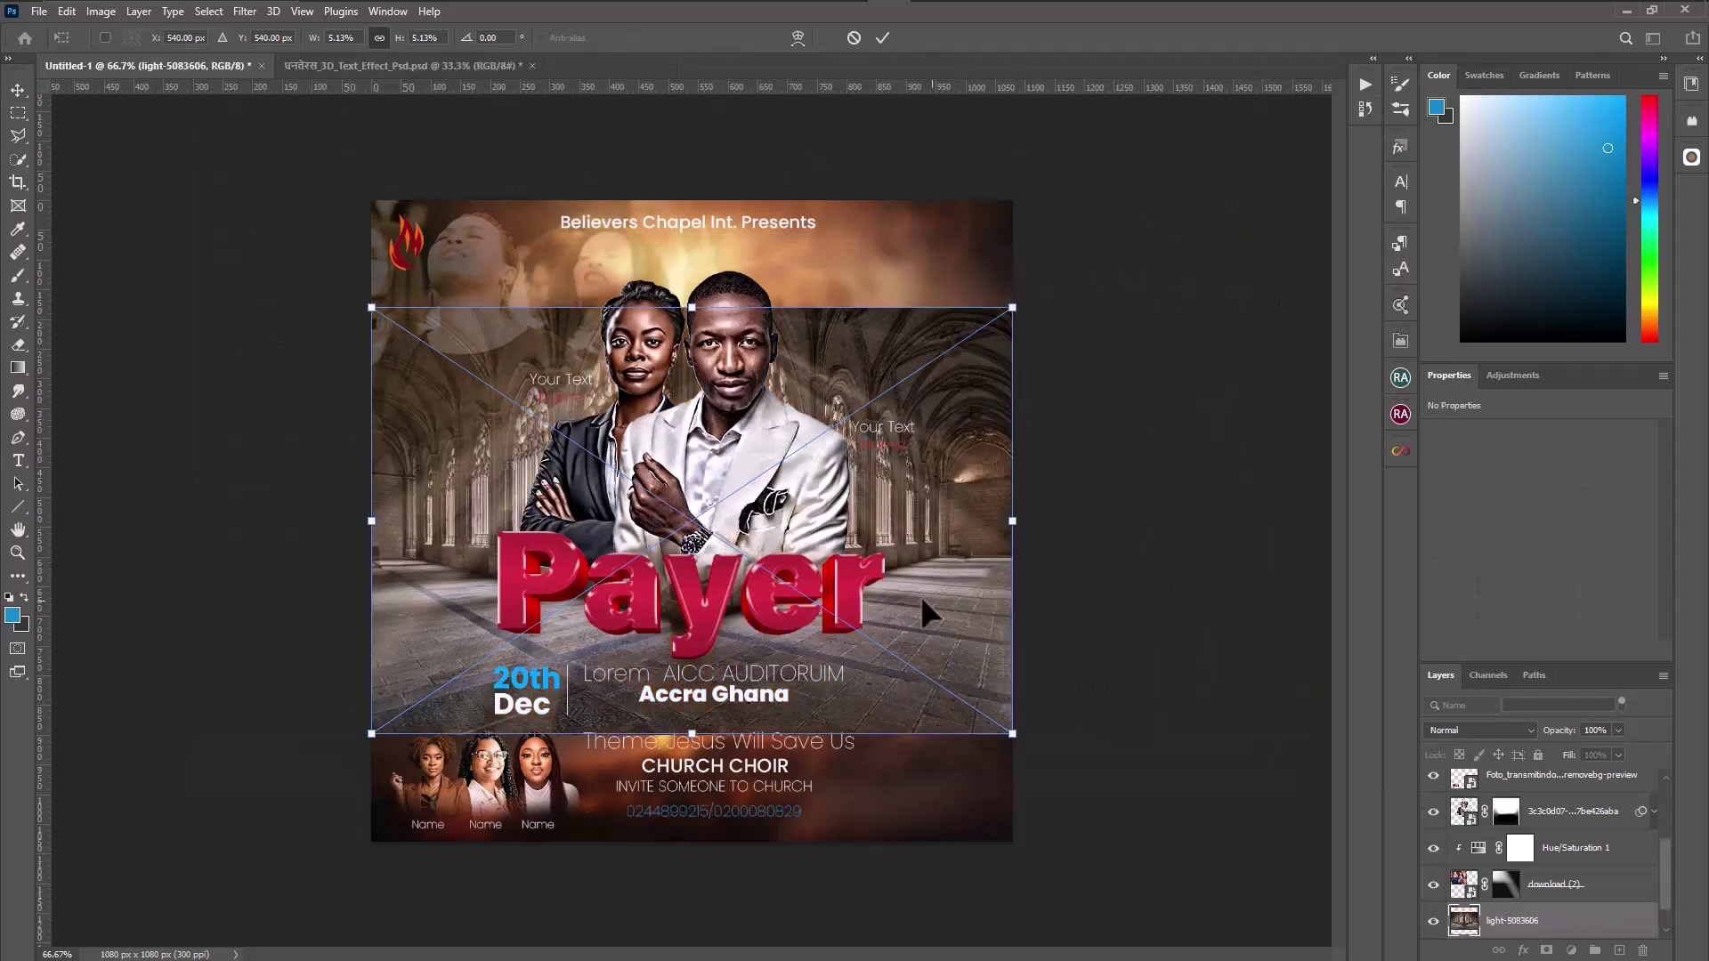
click(20, 94)
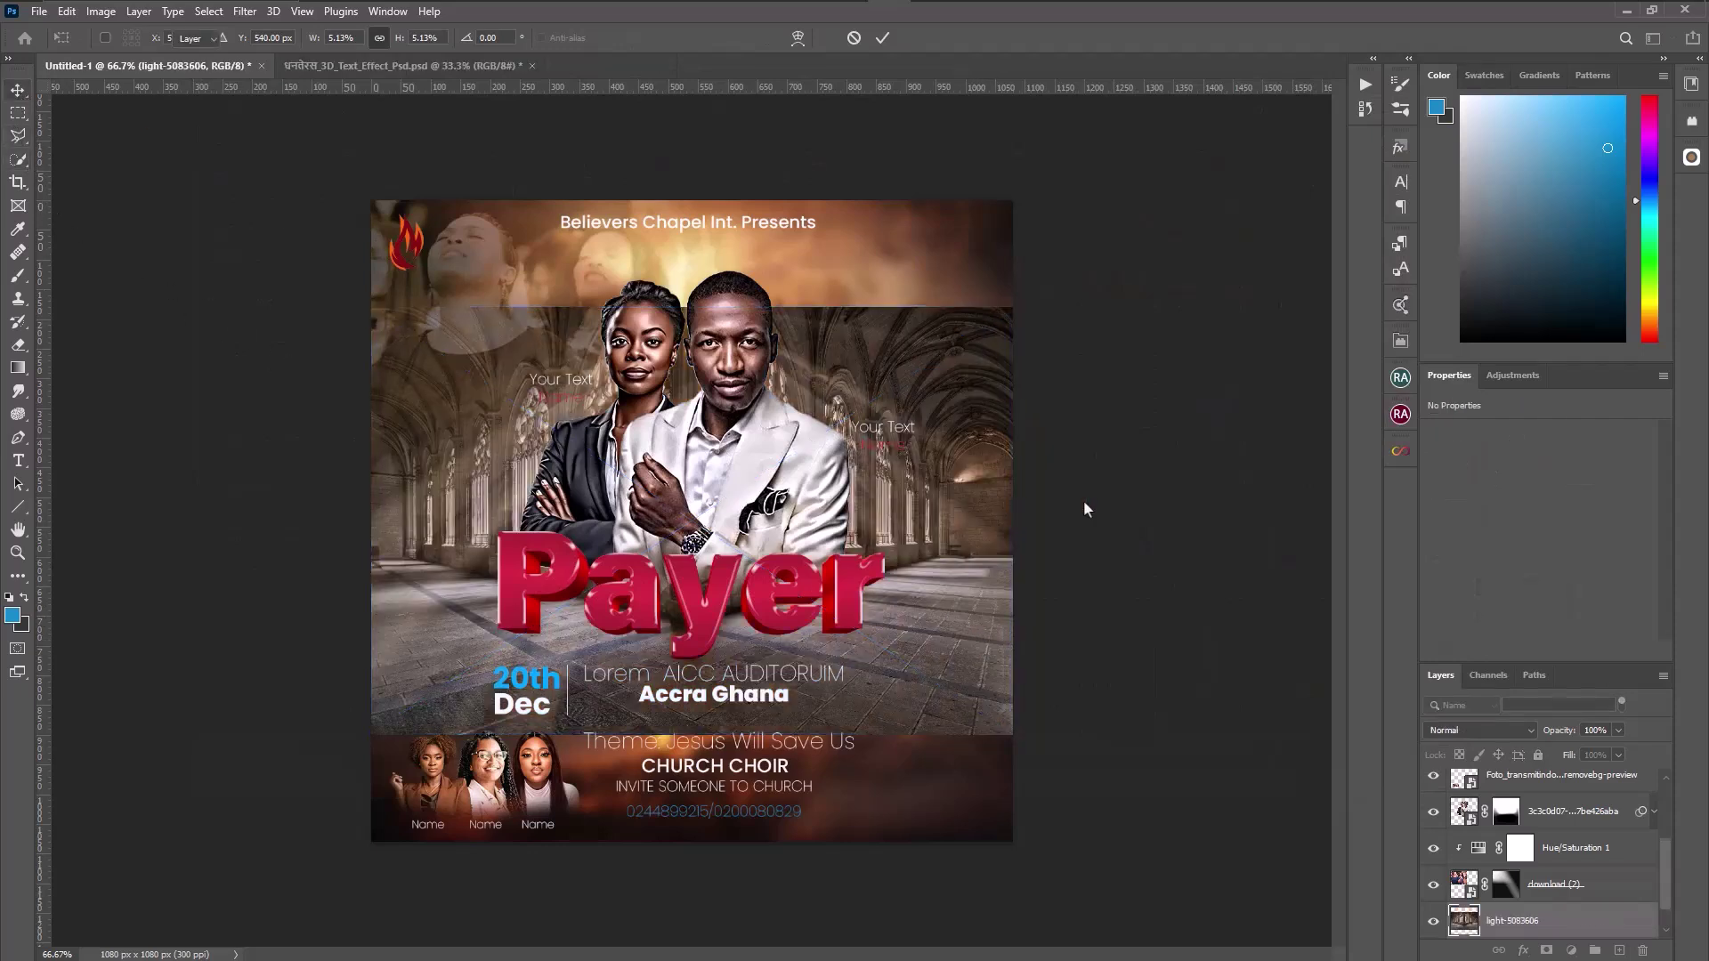
Add a layer mask to the church interior image and fade its upper and lower edges into the background with gradients.
click(1546, 951)
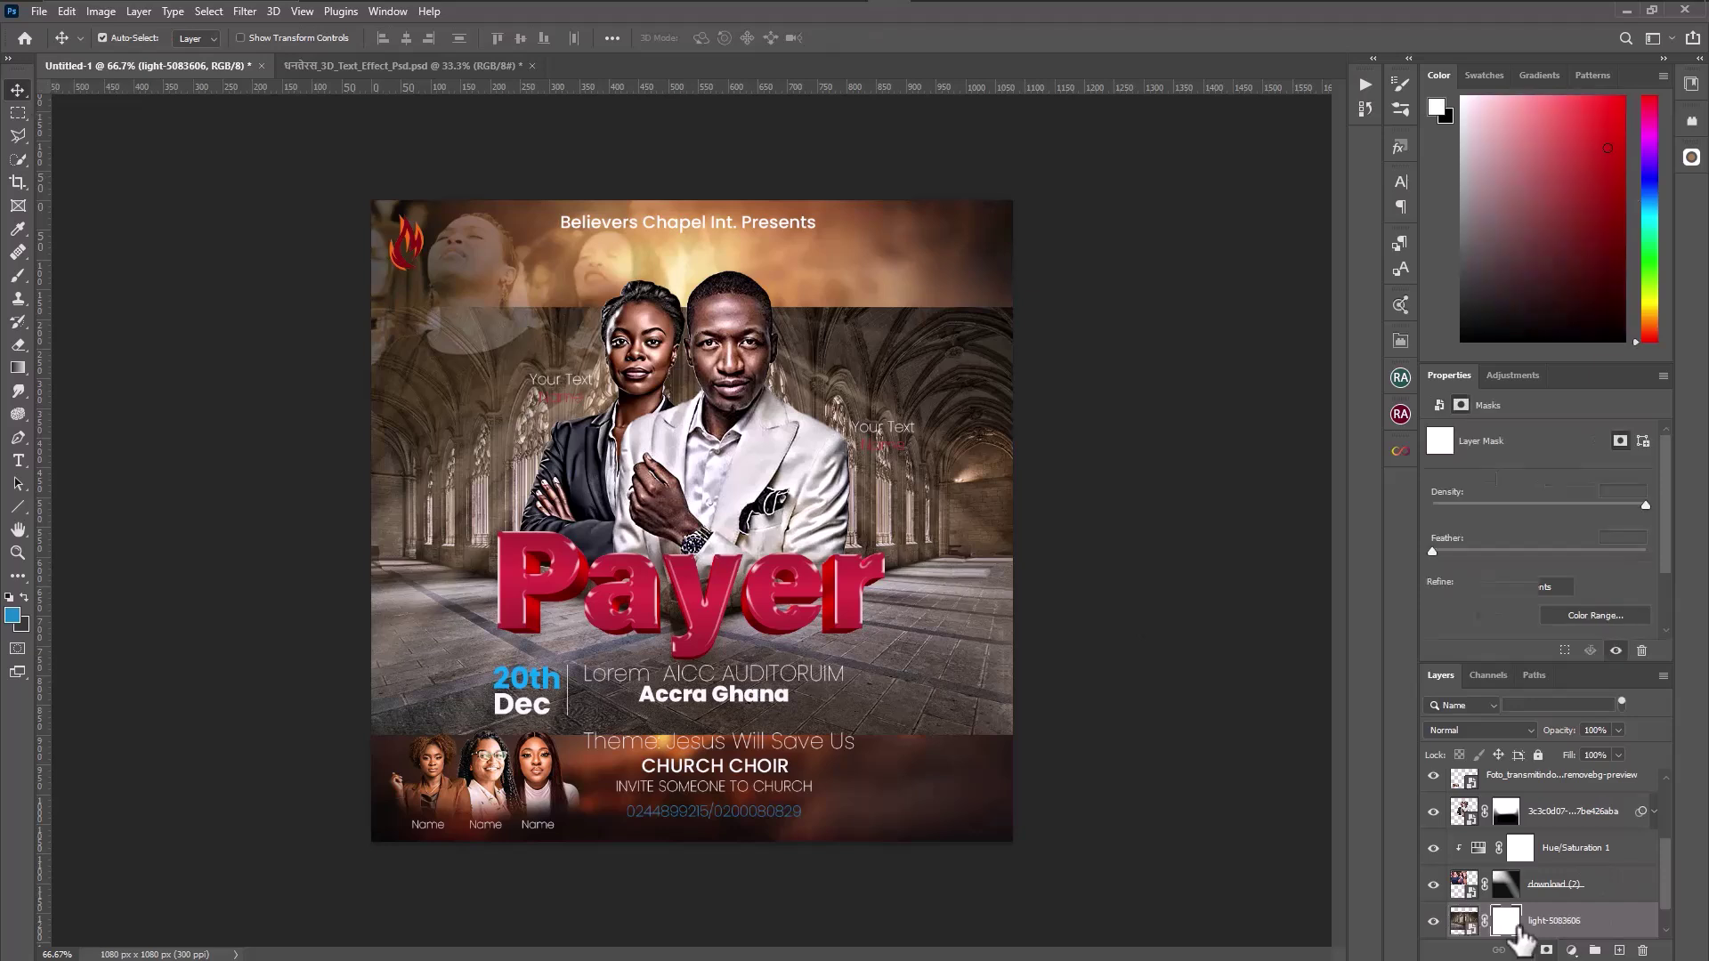
click(18, 368)
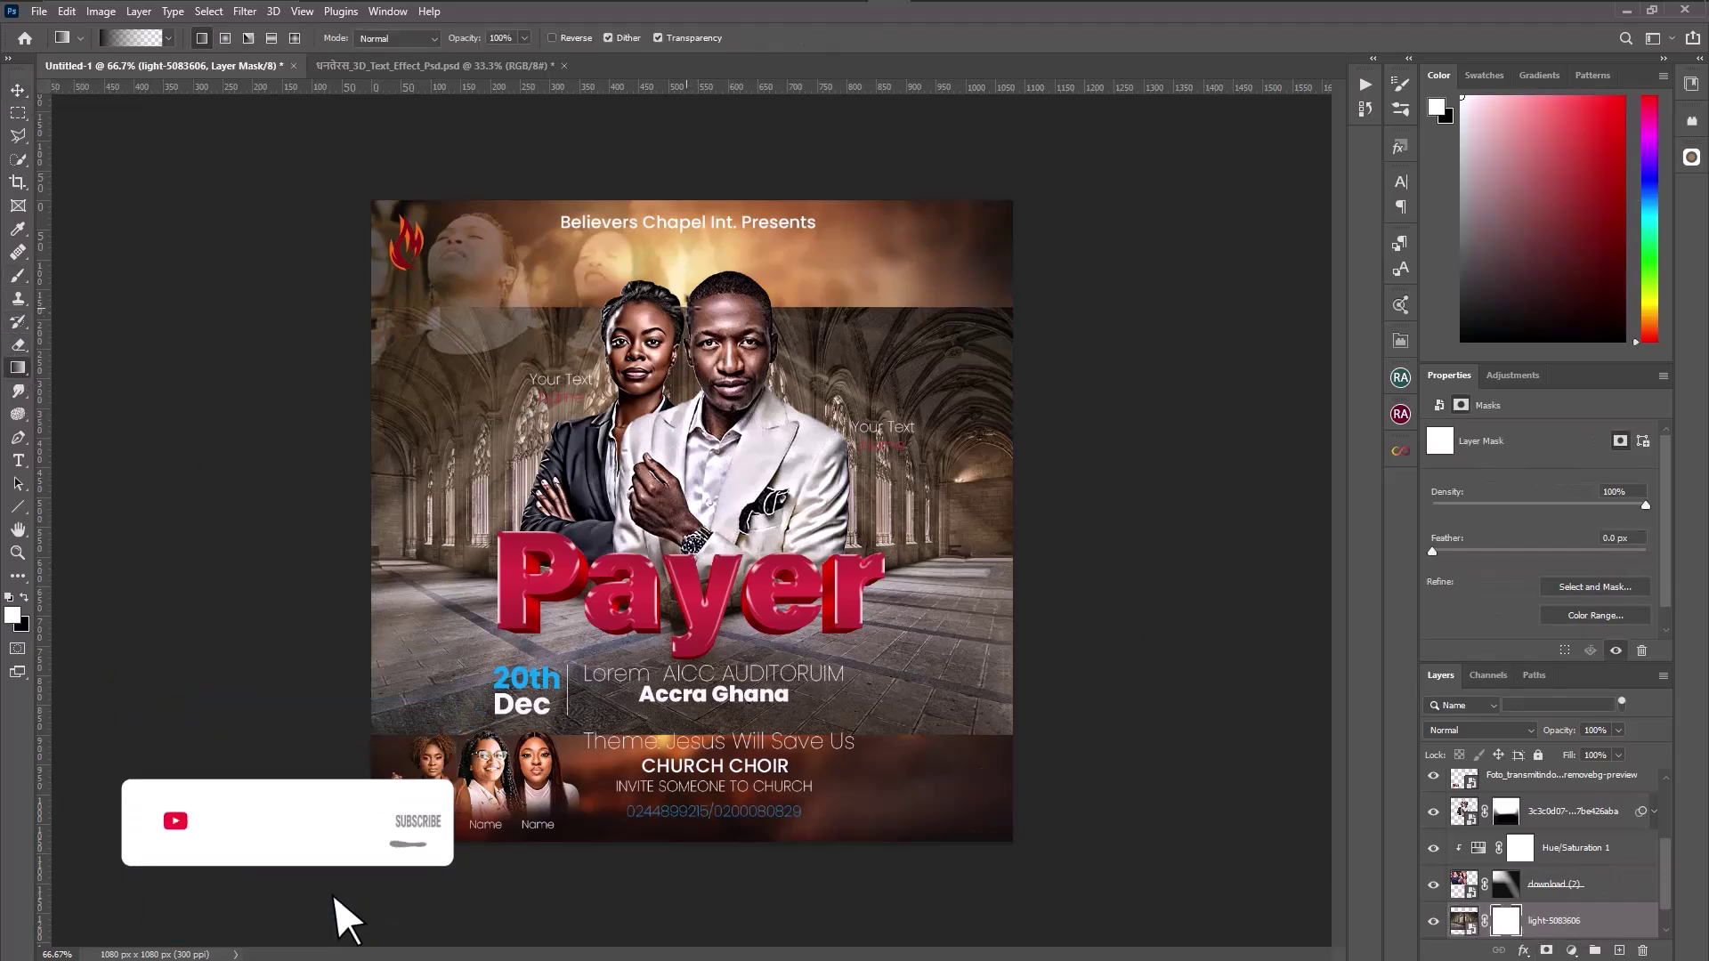
drag(686, 308, 692, 456)
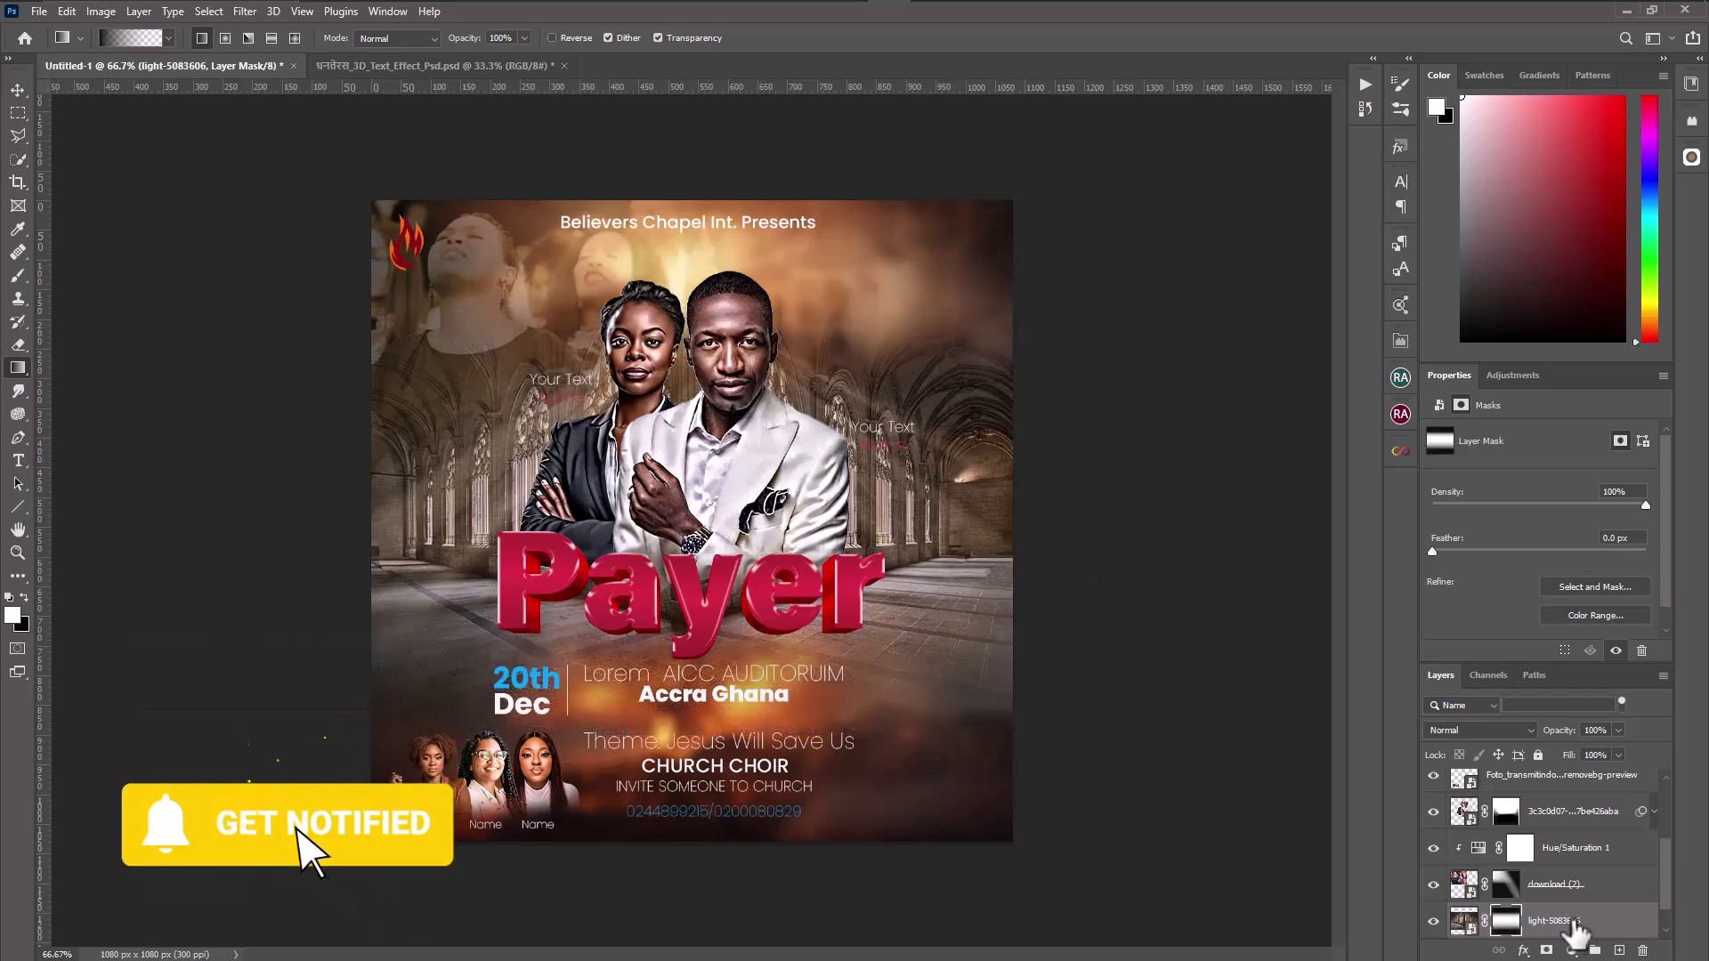
Add a clipped, colorized Hue/Saturation adjustment above the church interior image with hue 30 and saturation 47.
click(1571, 950)
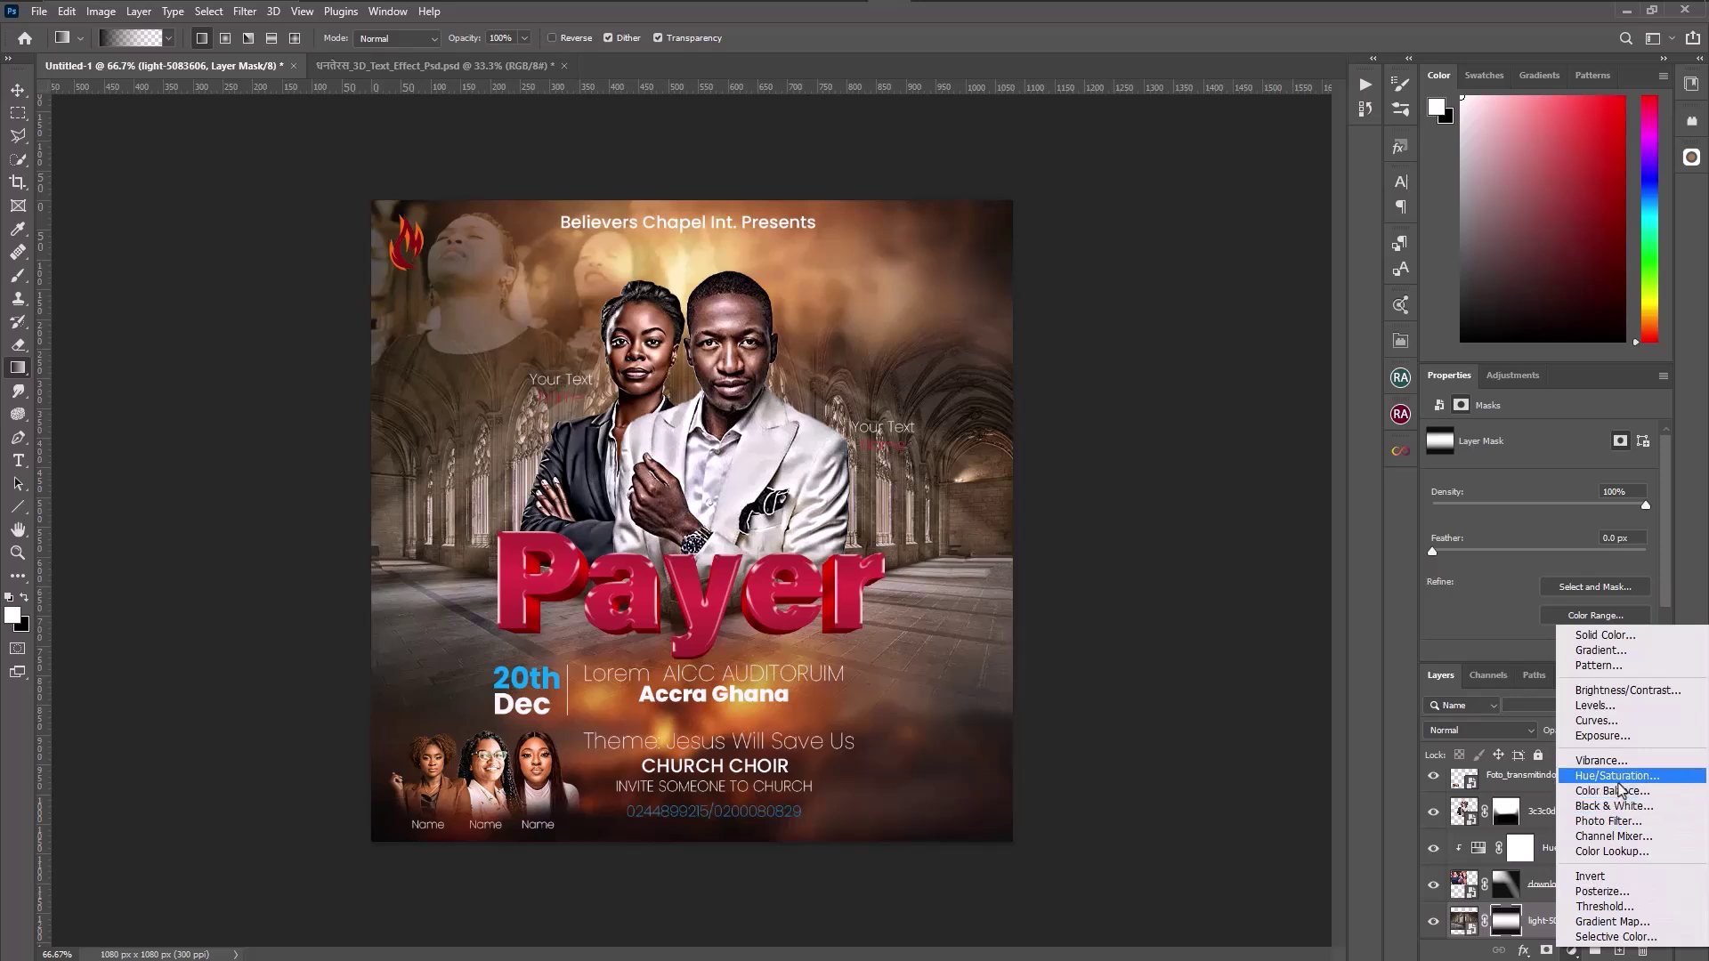
click(1615, 777)
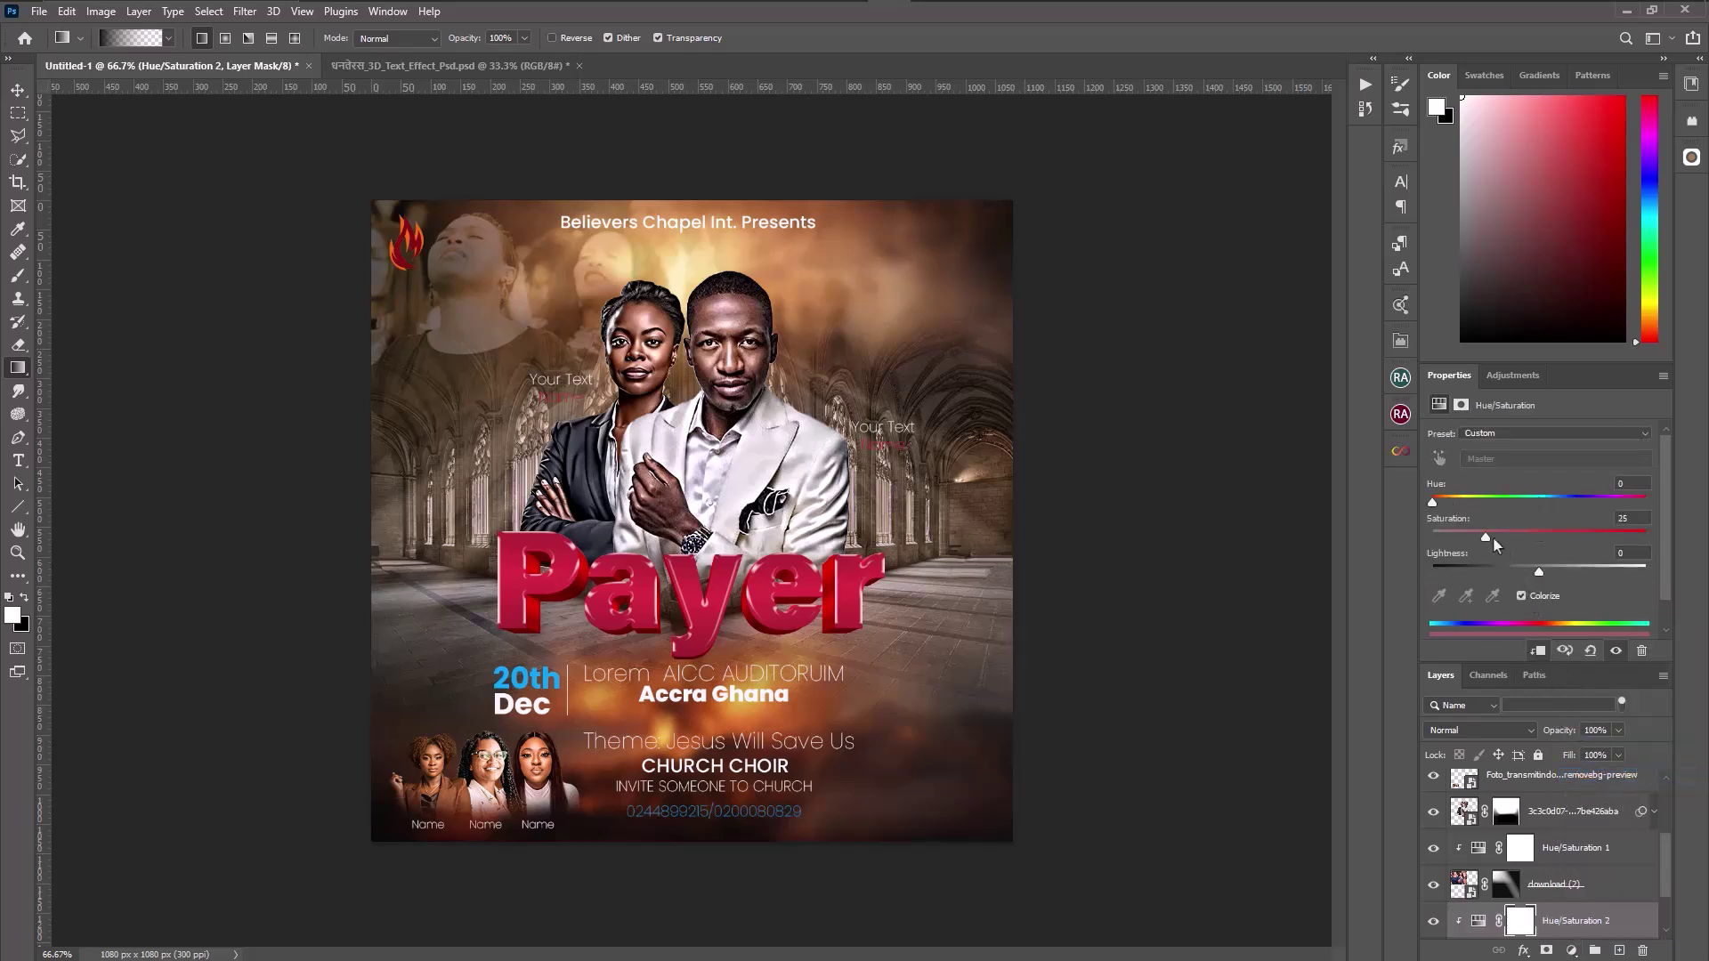
drag(1486, 537, 1449, 505)
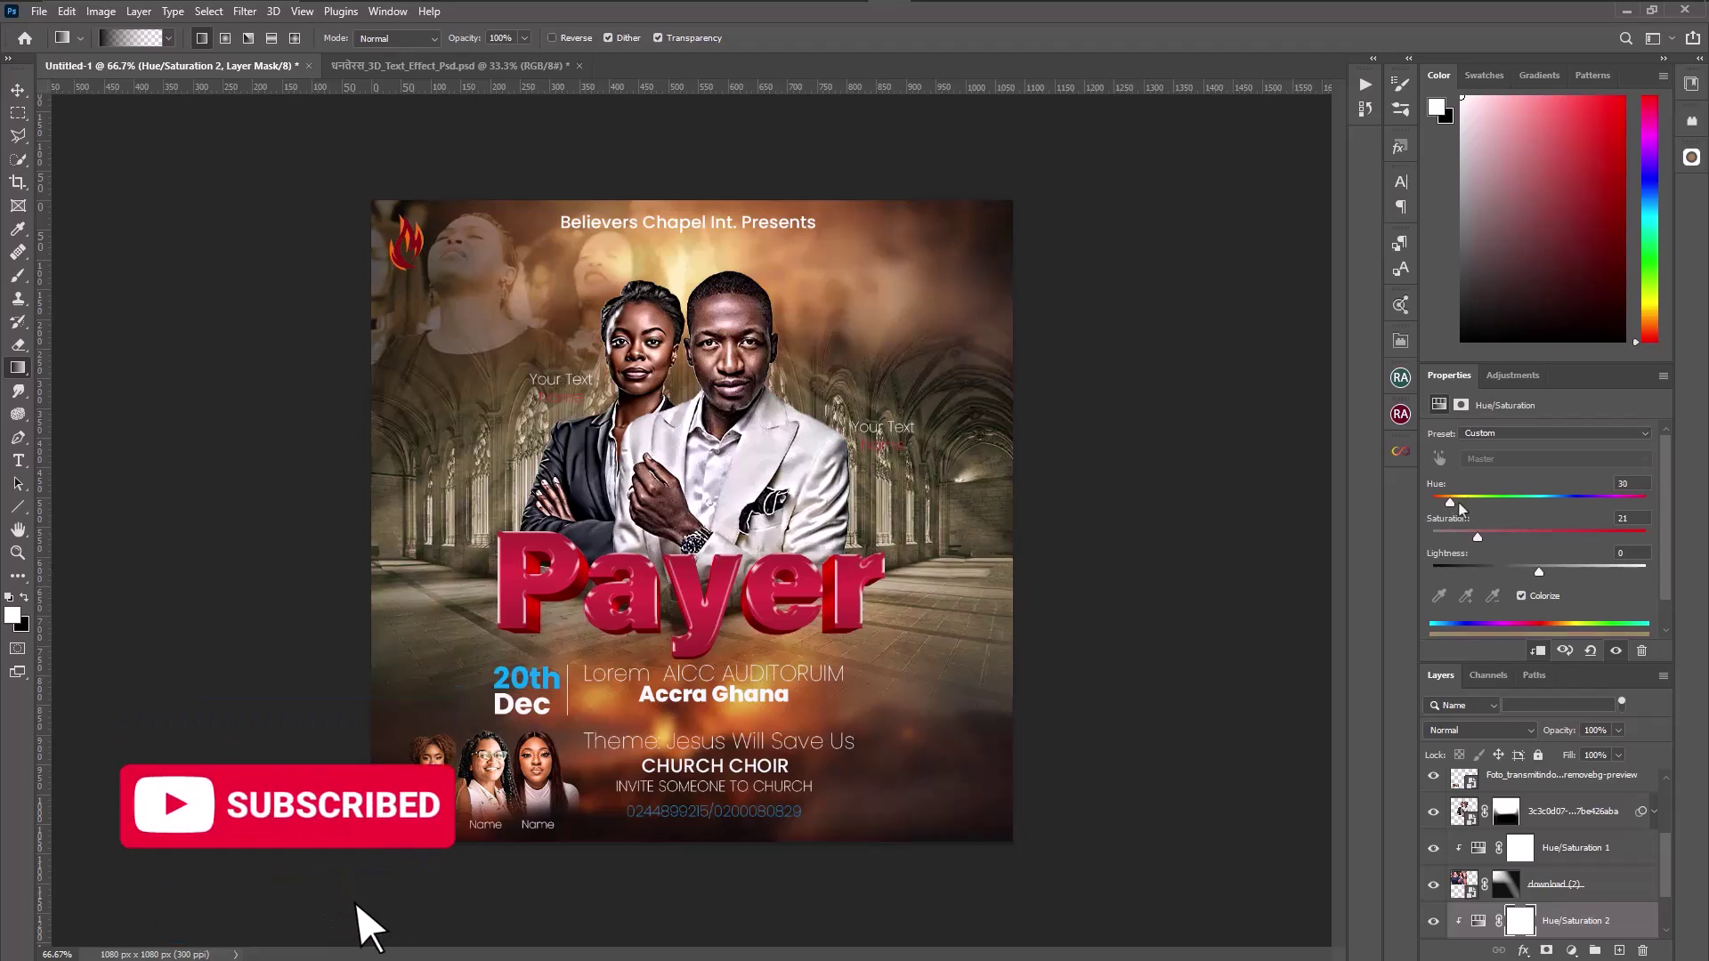
drag(1483, 545, 1532, 545)
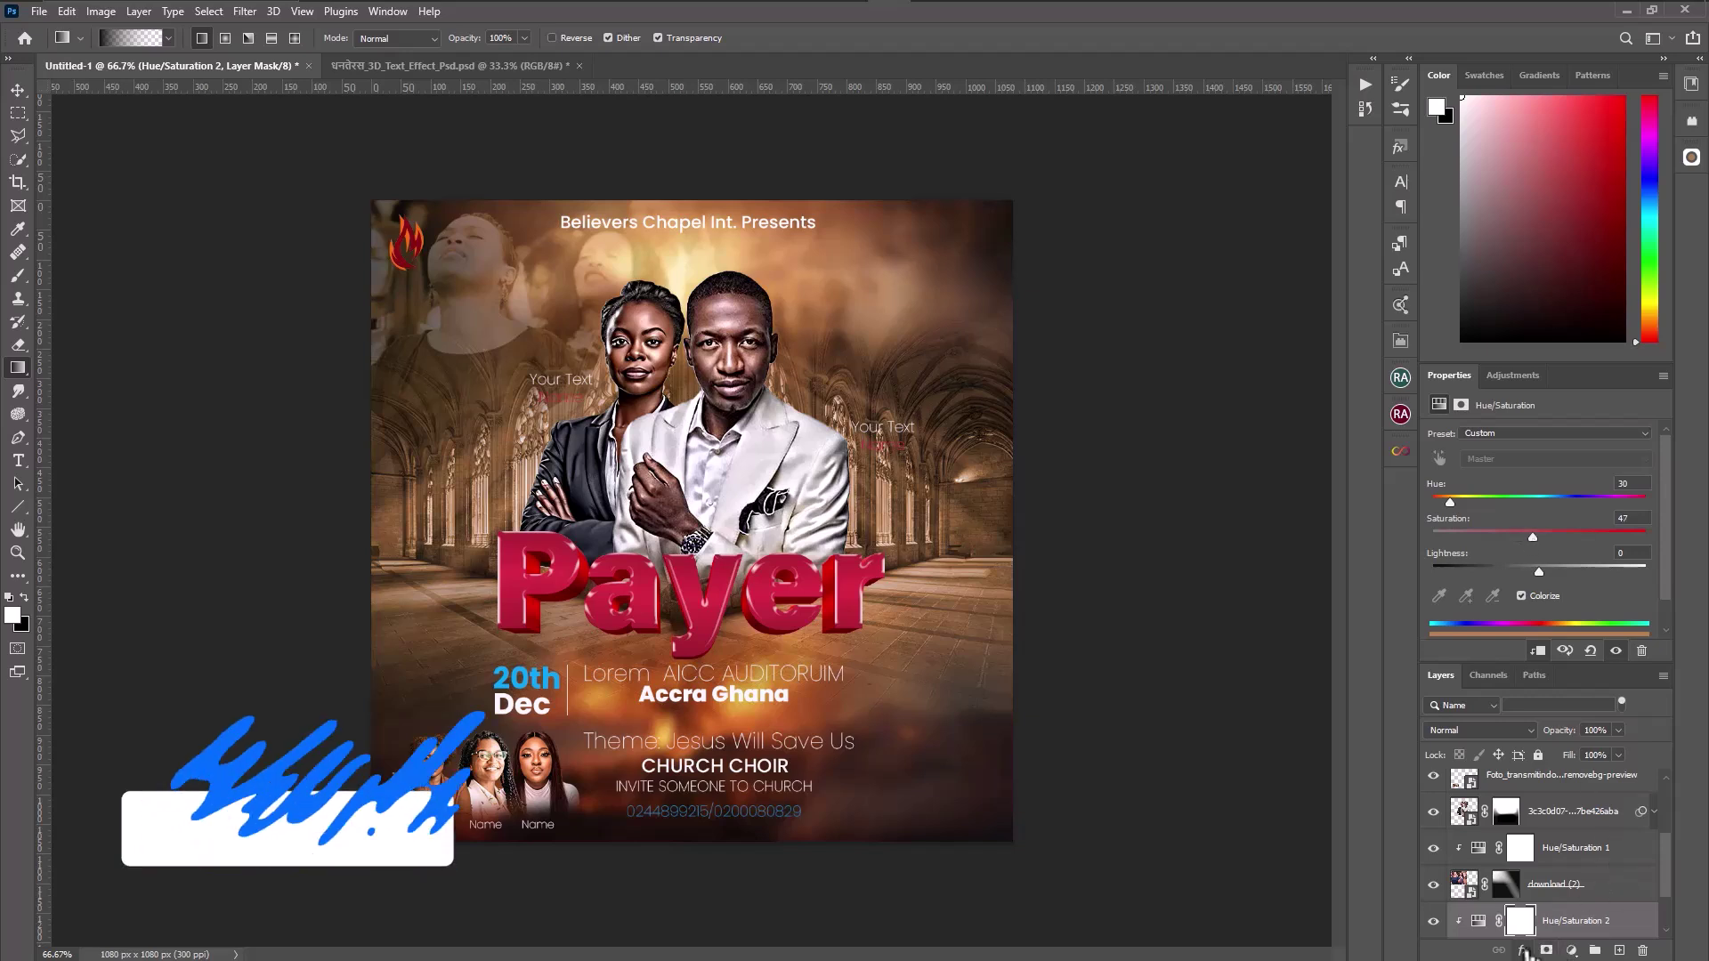
Add a Levels adjustment clipped to the church interior image and raise its black input level to 26.
click(1524, 950)
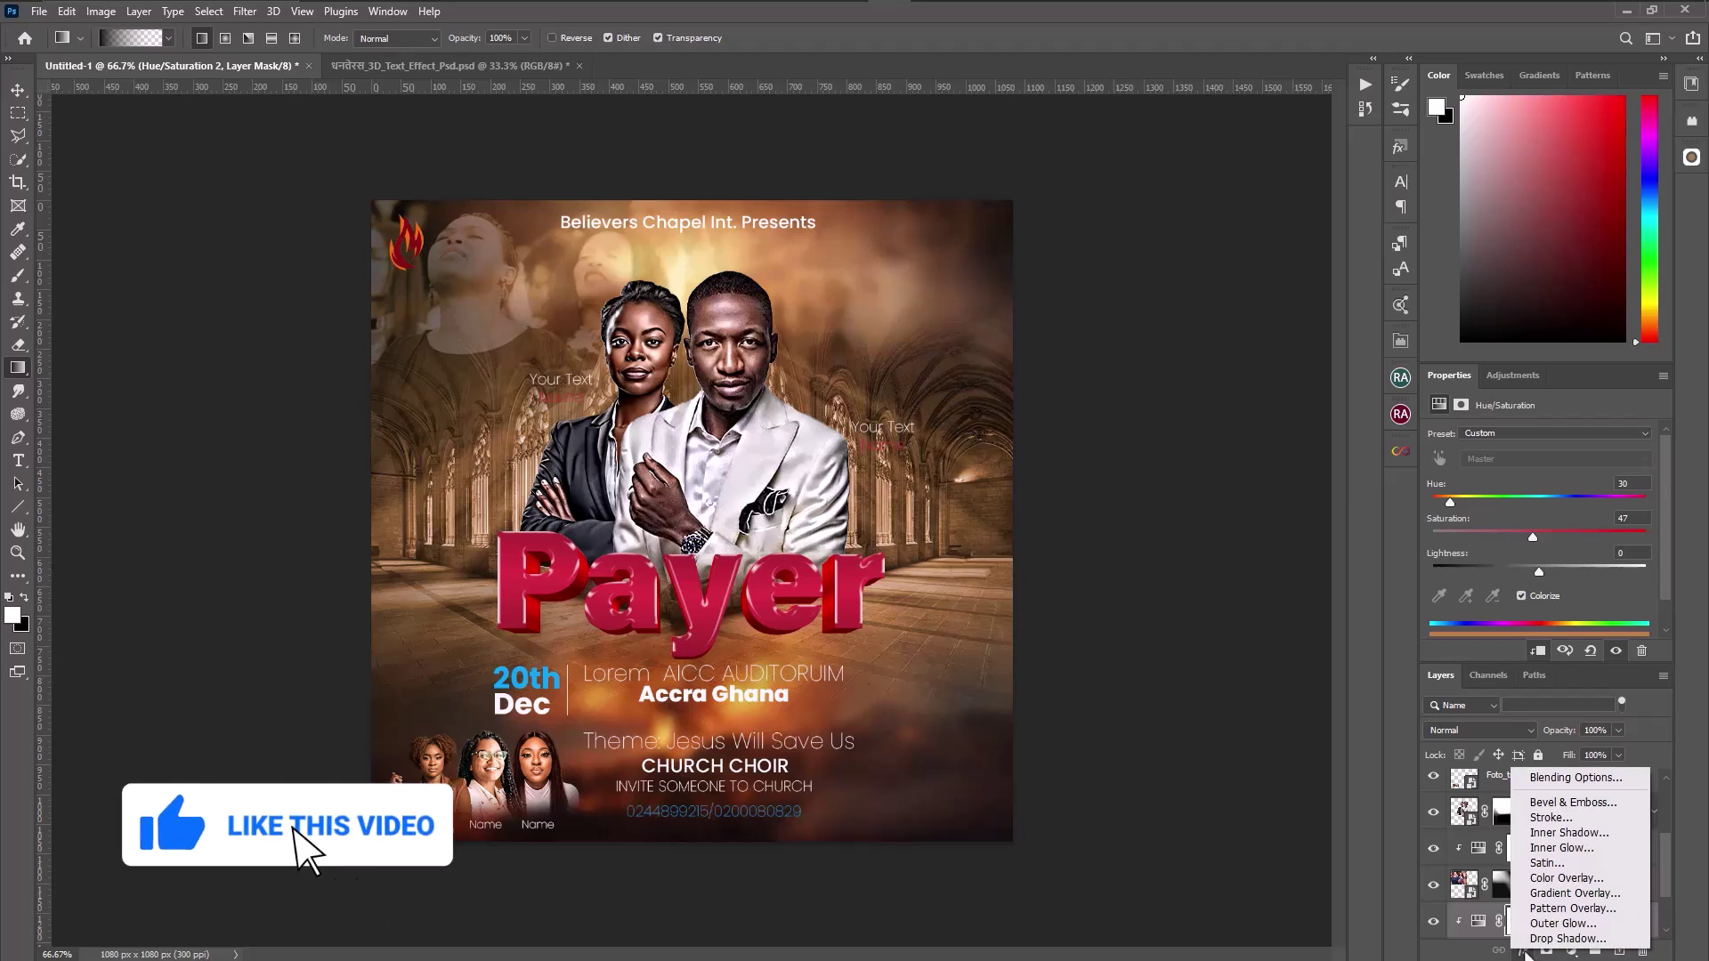
click(1571, 950)
click(1571, 950)
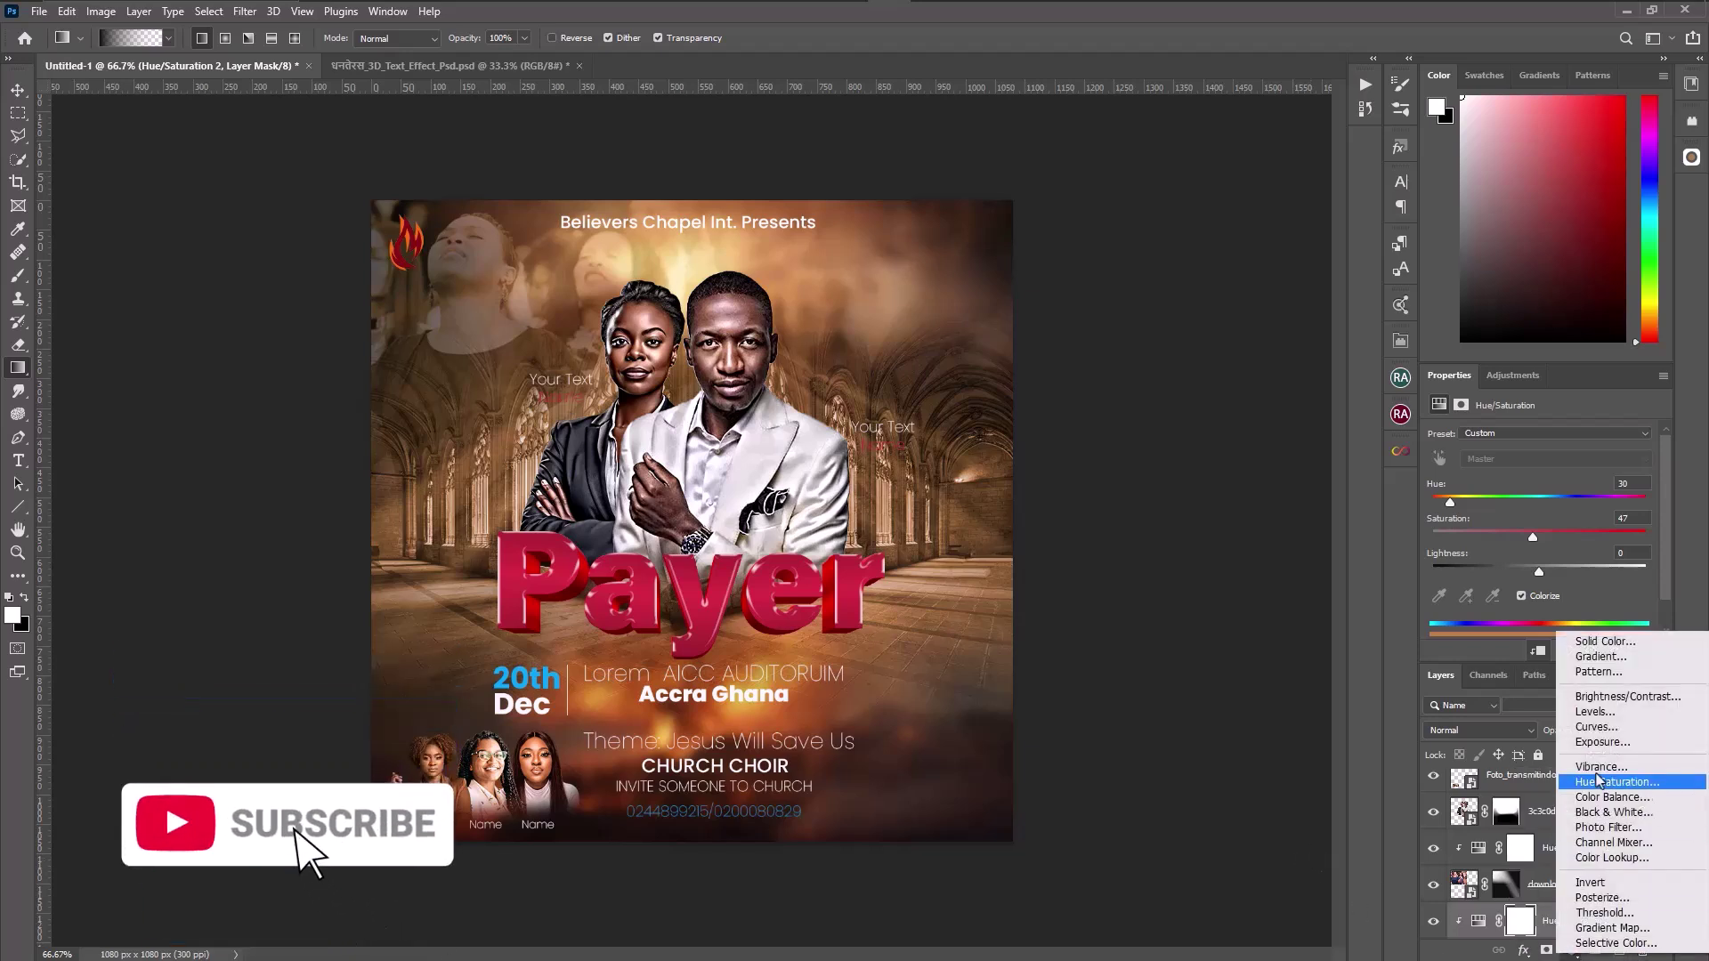
click(1595, 712)
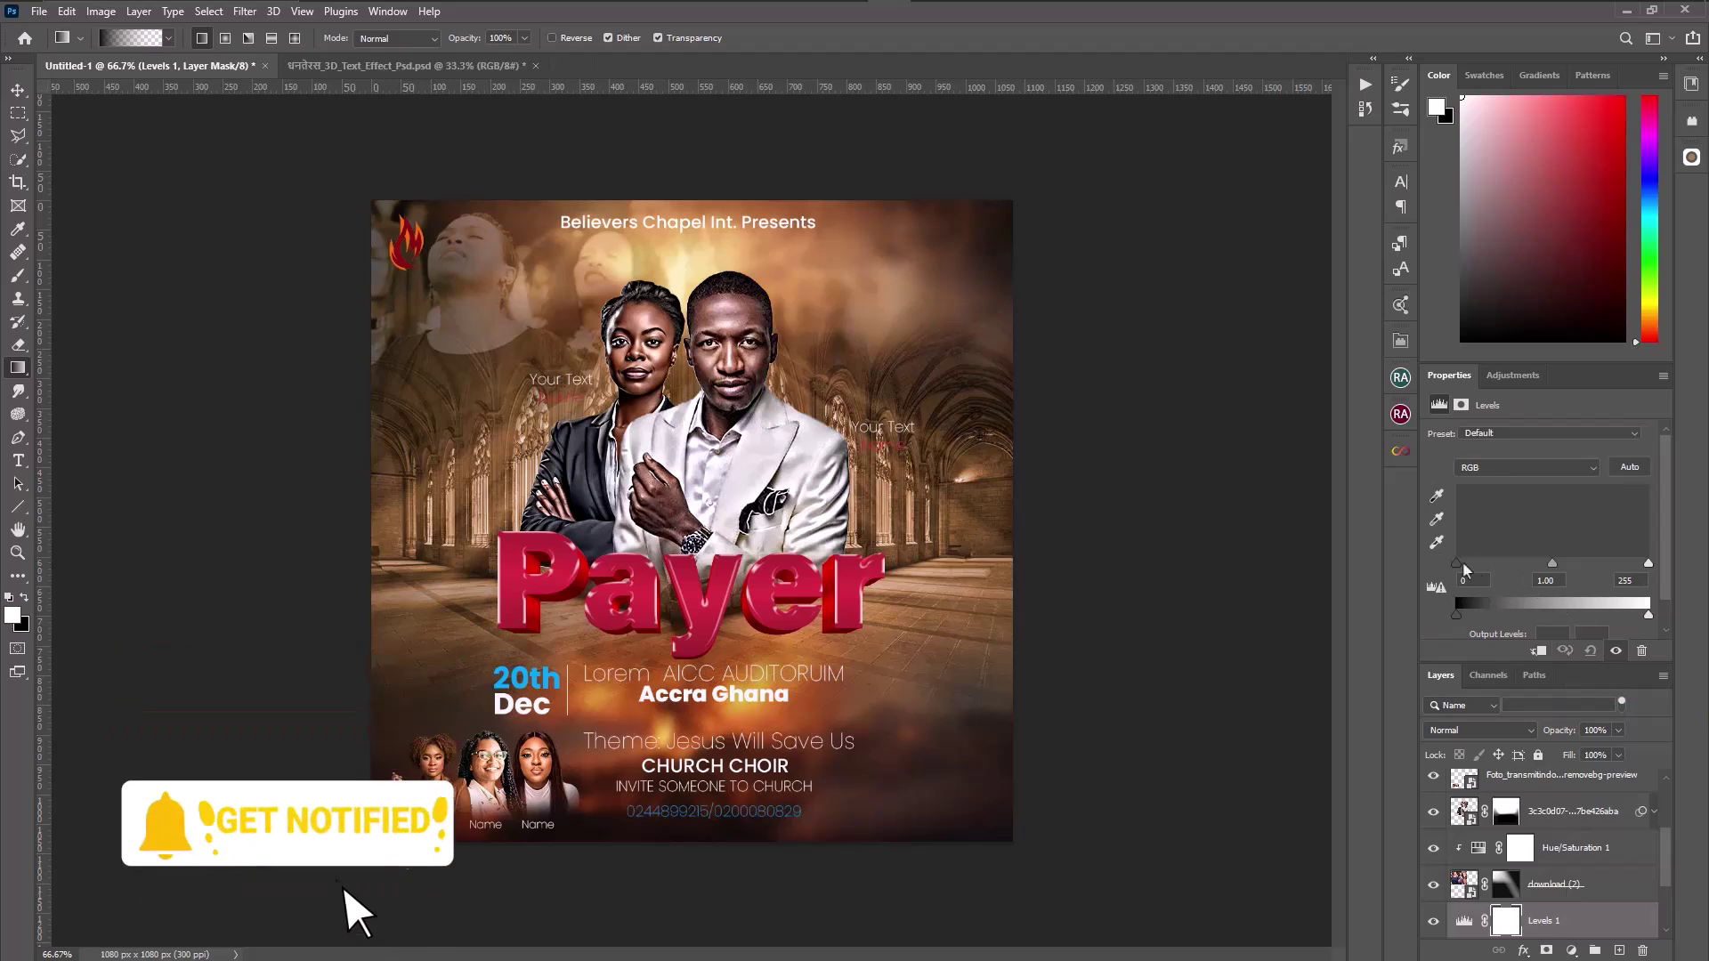
click(1537, 651)
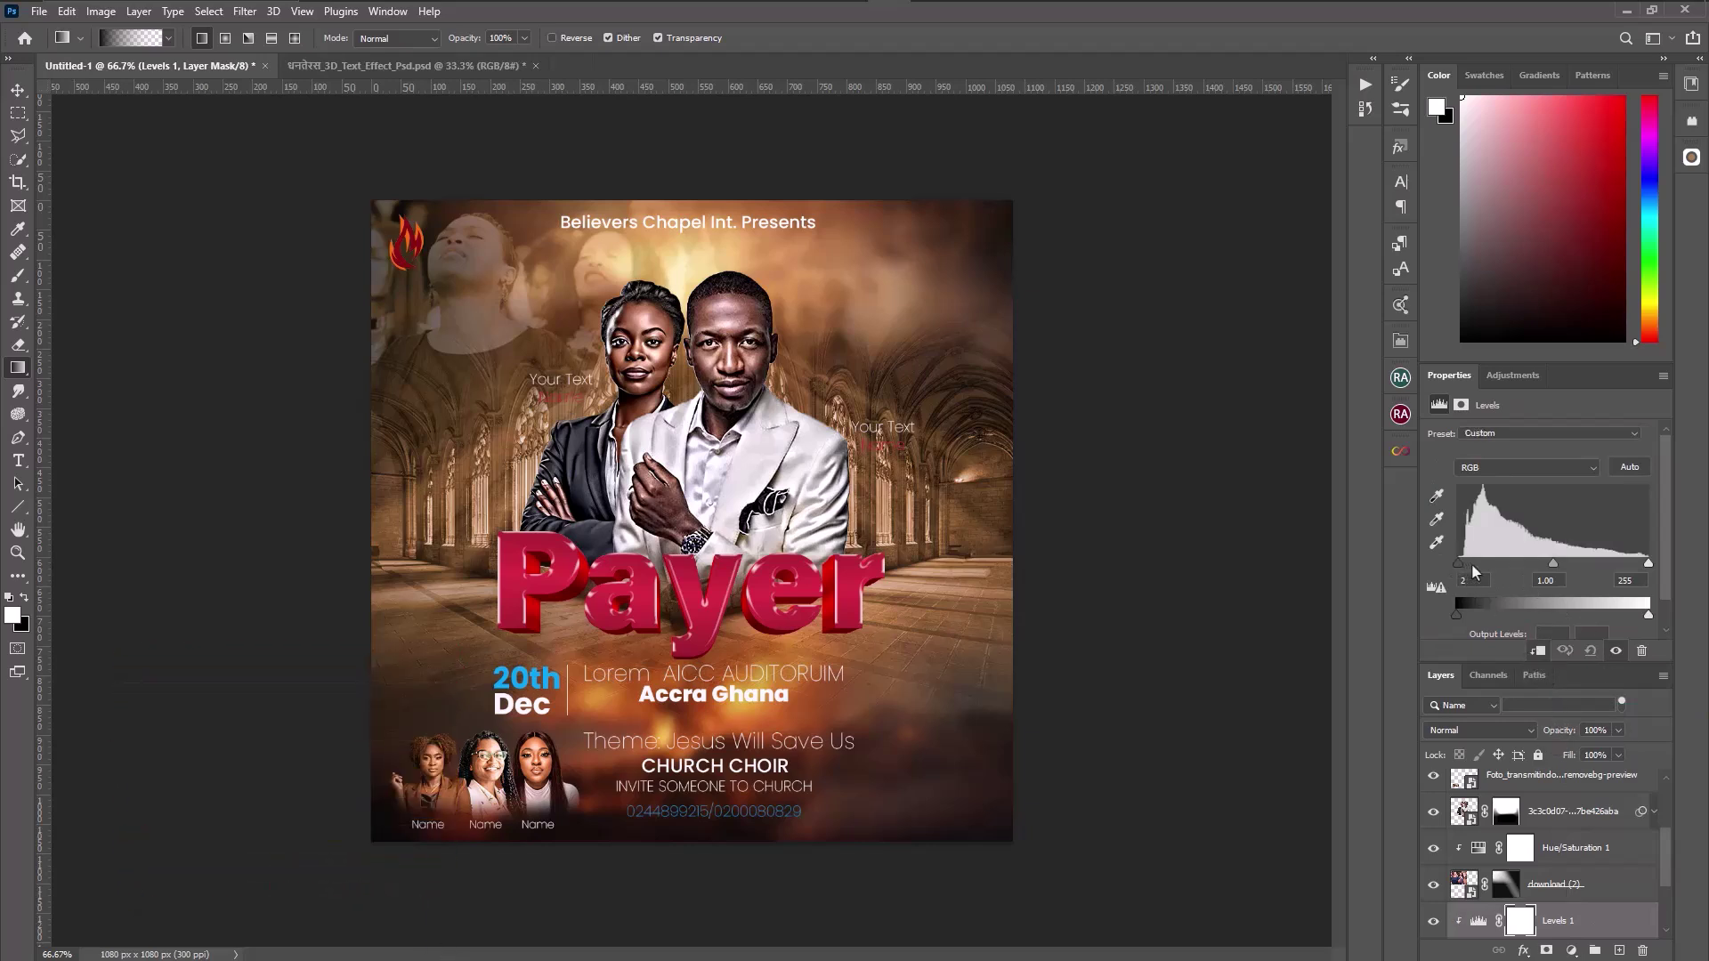
drag(1473, 571, 1484, 571)
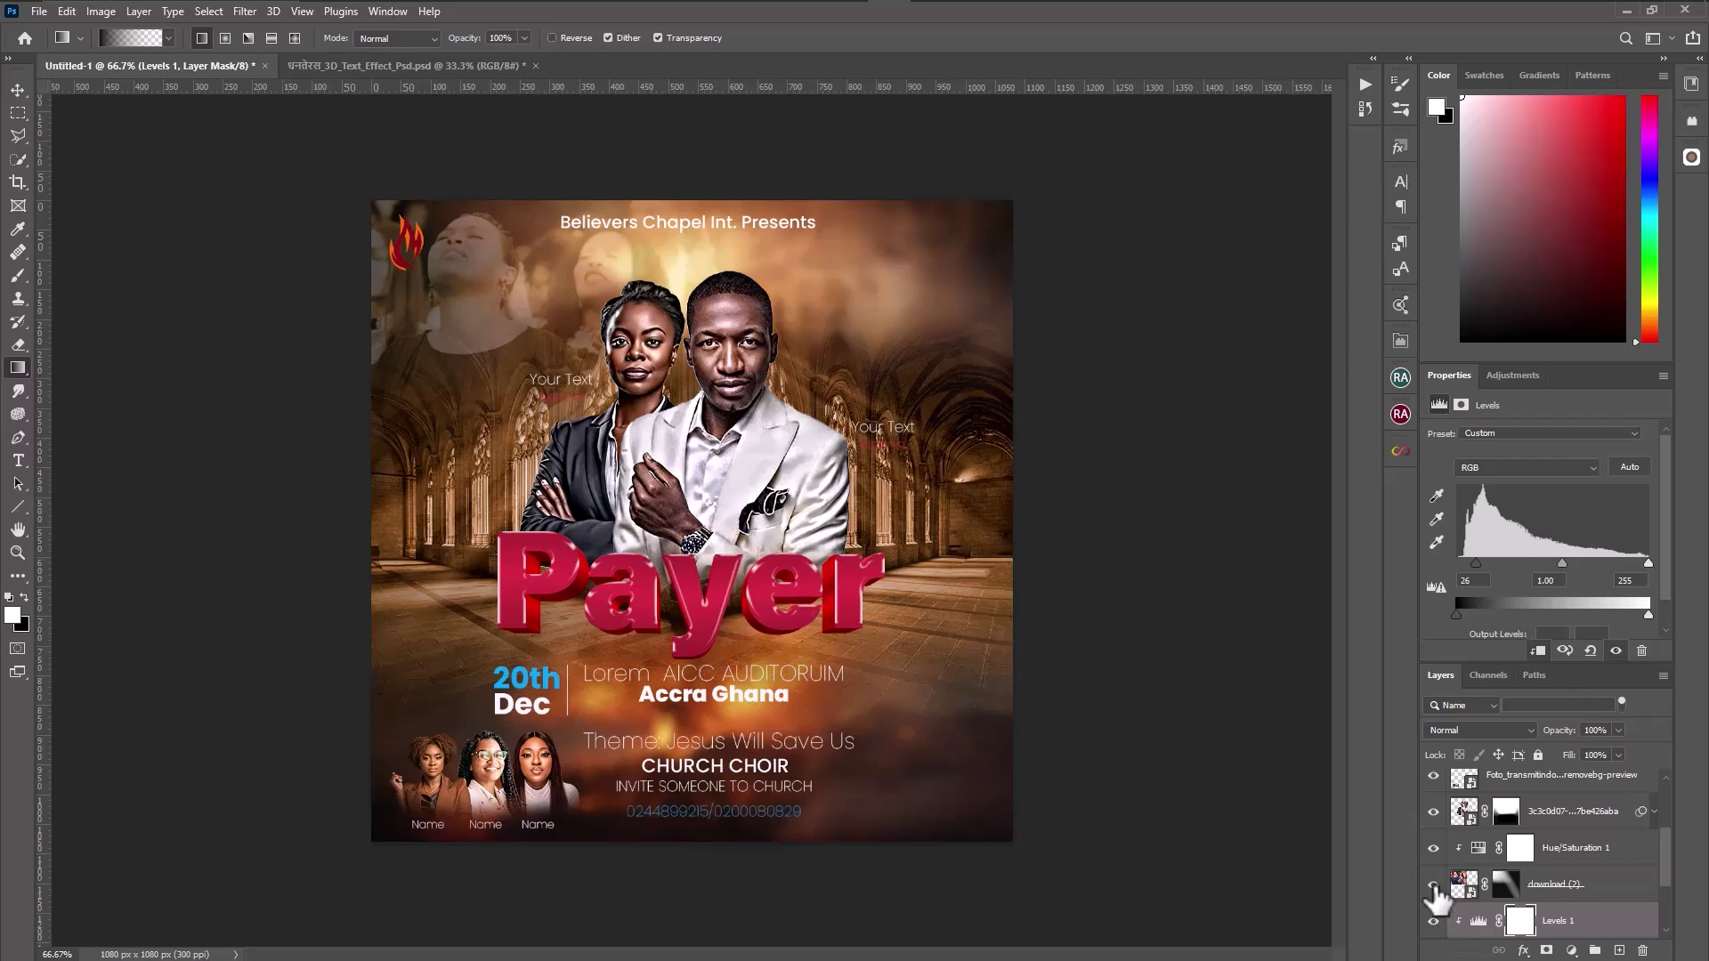
Hide and reshow the church interior layer light-5083606 to compare its effect, and lower its opacity to 58%.
scroll(1565, 921, down, 3)
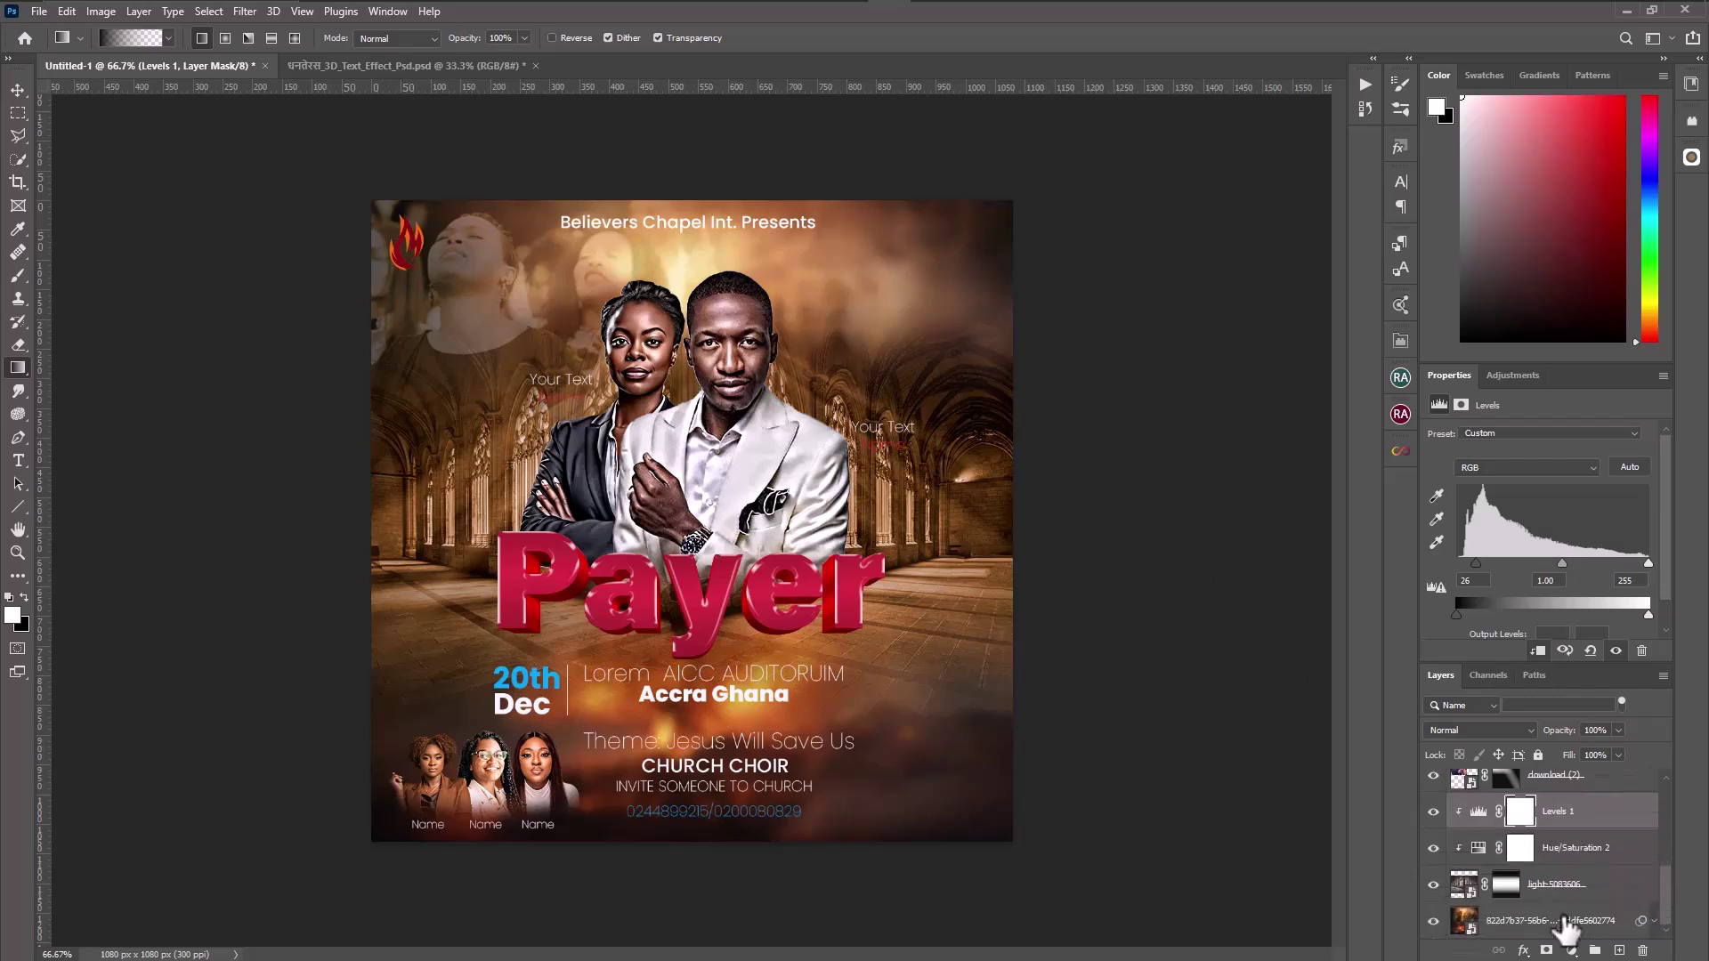
click(1433, 885)
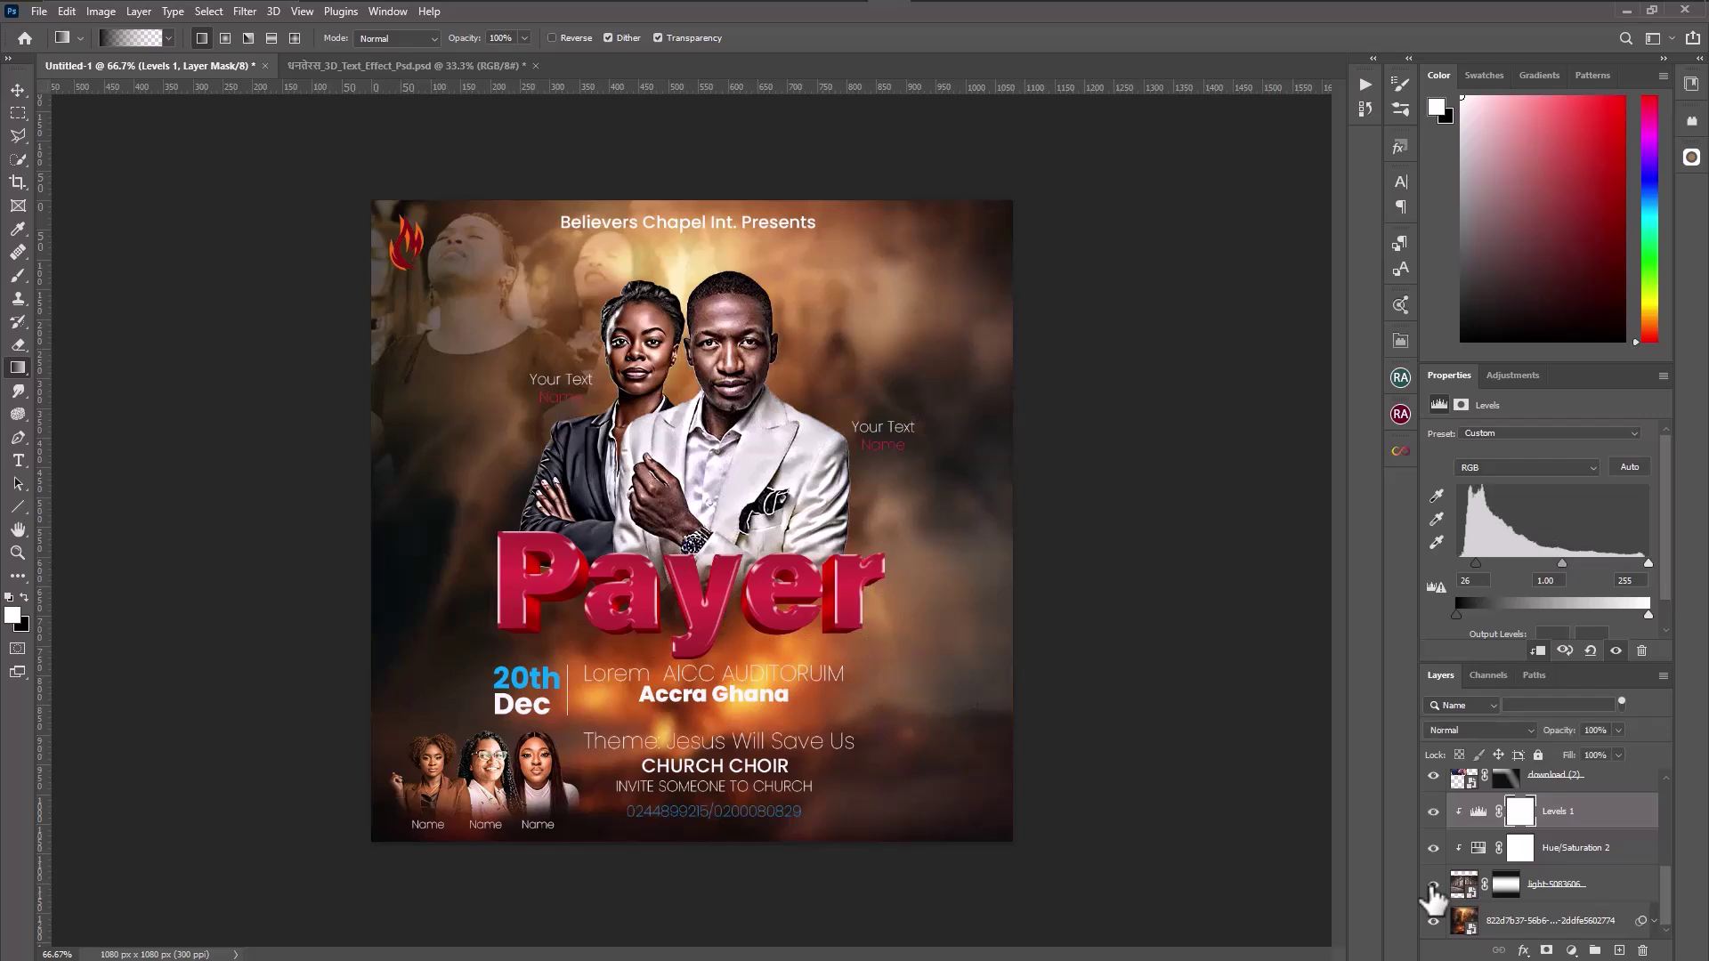
click(1434, 885)
click(1619, 895)
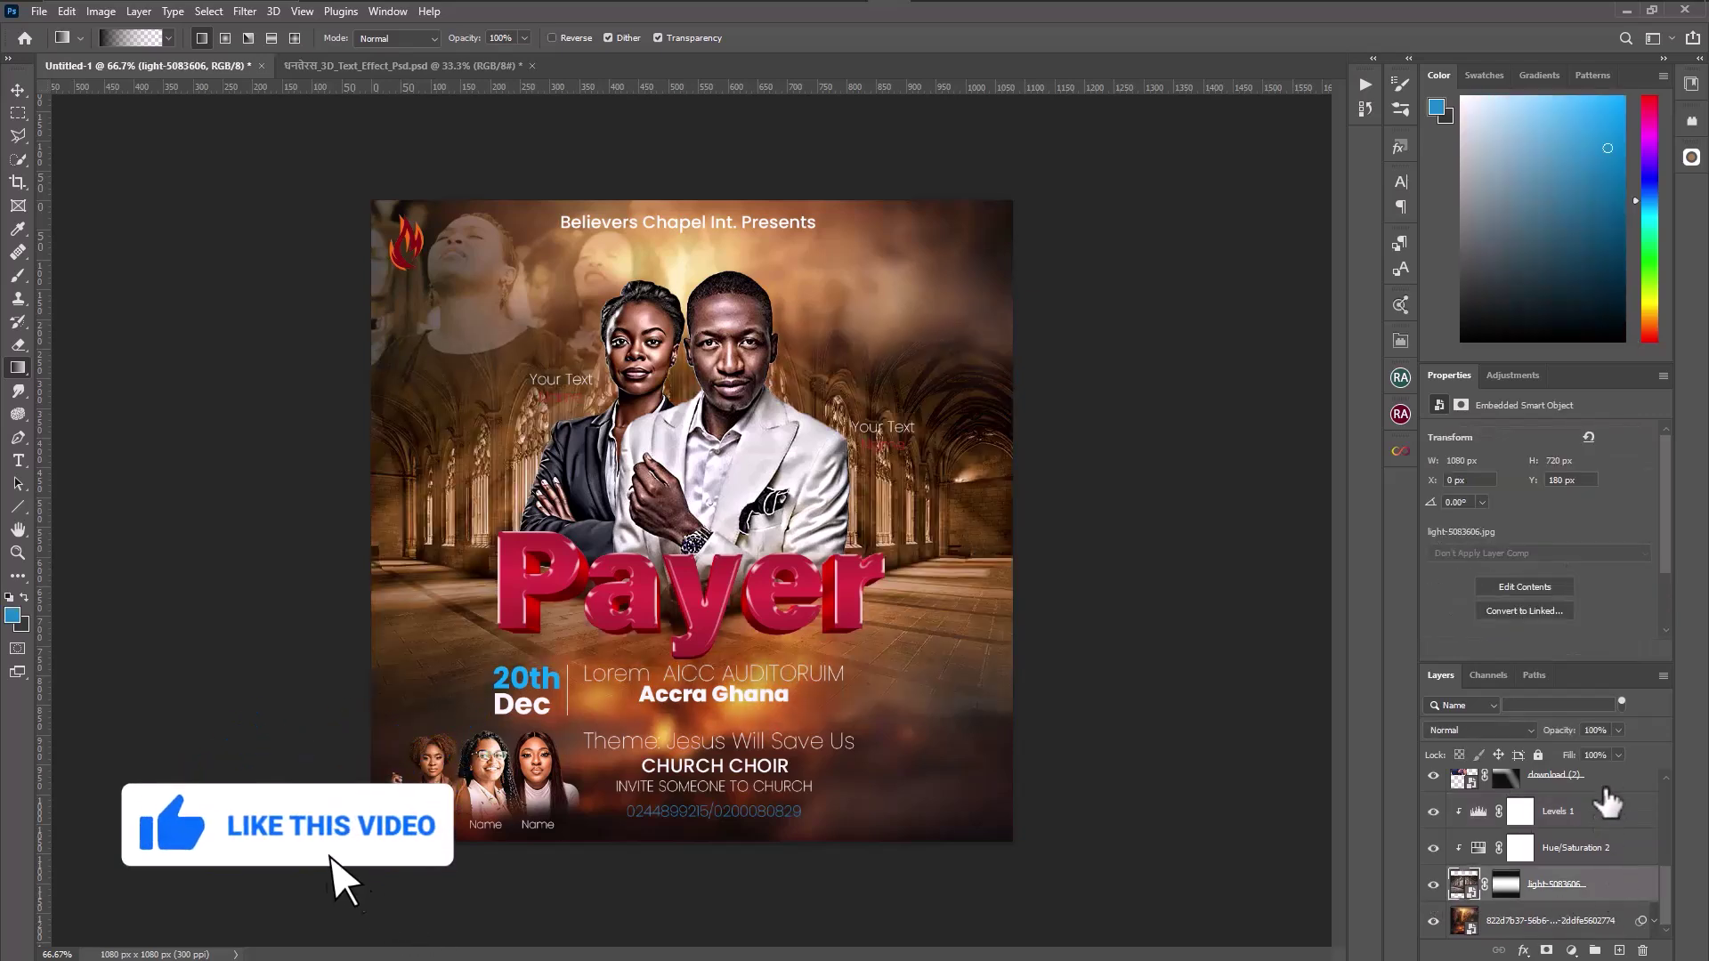
click(1618, 730)
drag(1624, 752, 1586, 756)
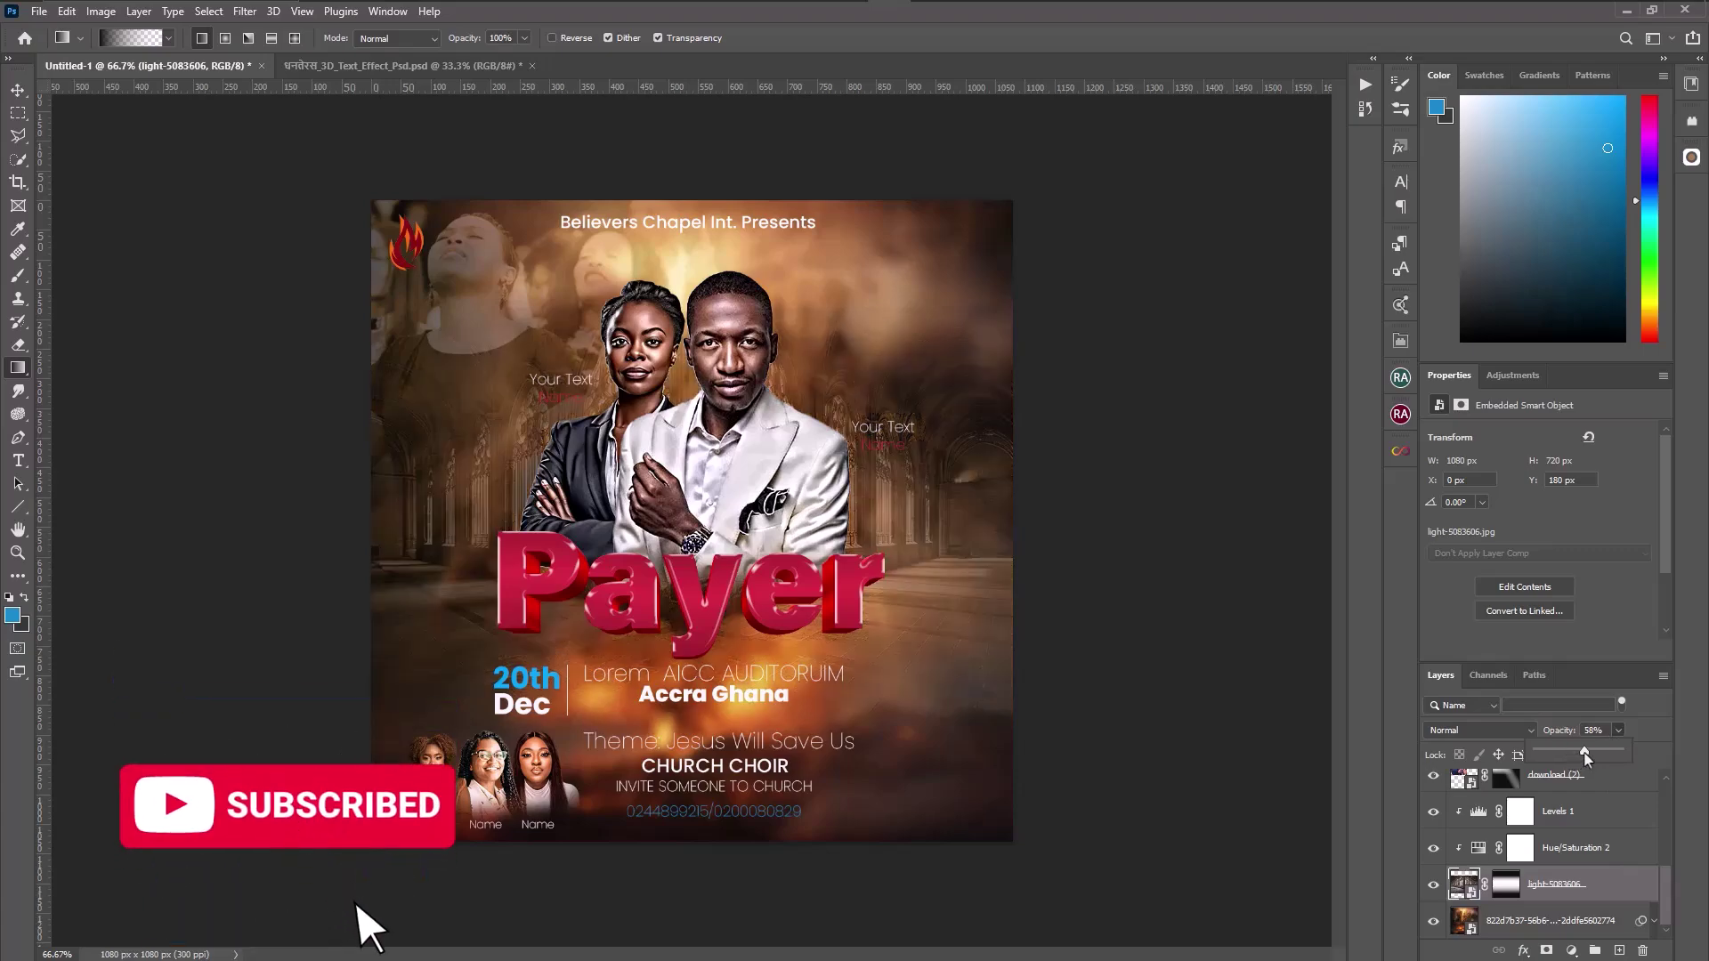